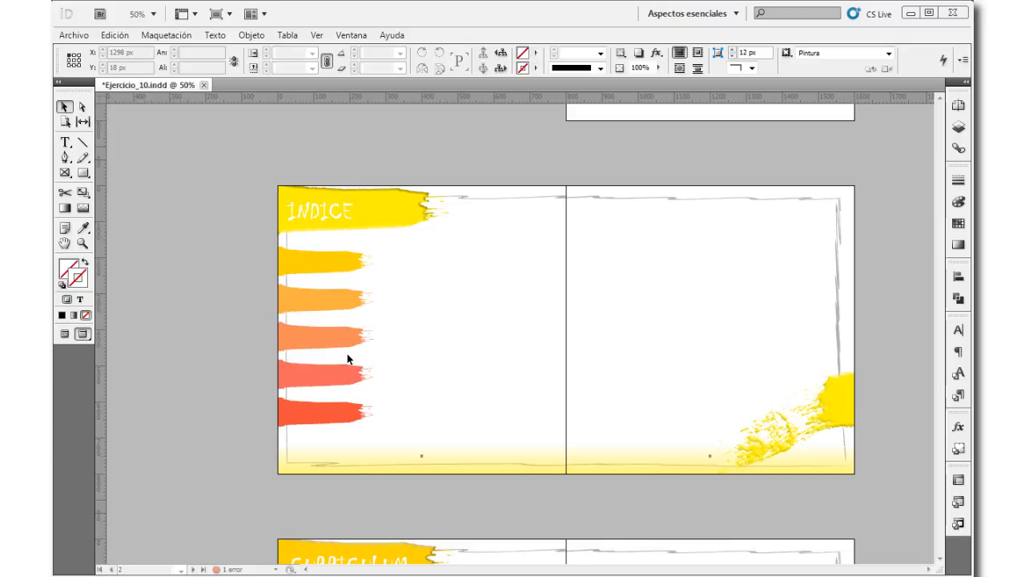
{"action": "left_click", "coordinate": [319, 263]}
{"action": "left_click", "coordinate": [323, 294]}
{"action": "left_click", "coordinate": [319, 338]}
{"action": "left_click", "coordinate": [324, 373]}
{"action": "left_click", "coordinate": [334, 415]}
{"action": "left_click", "coordinate": [235, 337]}
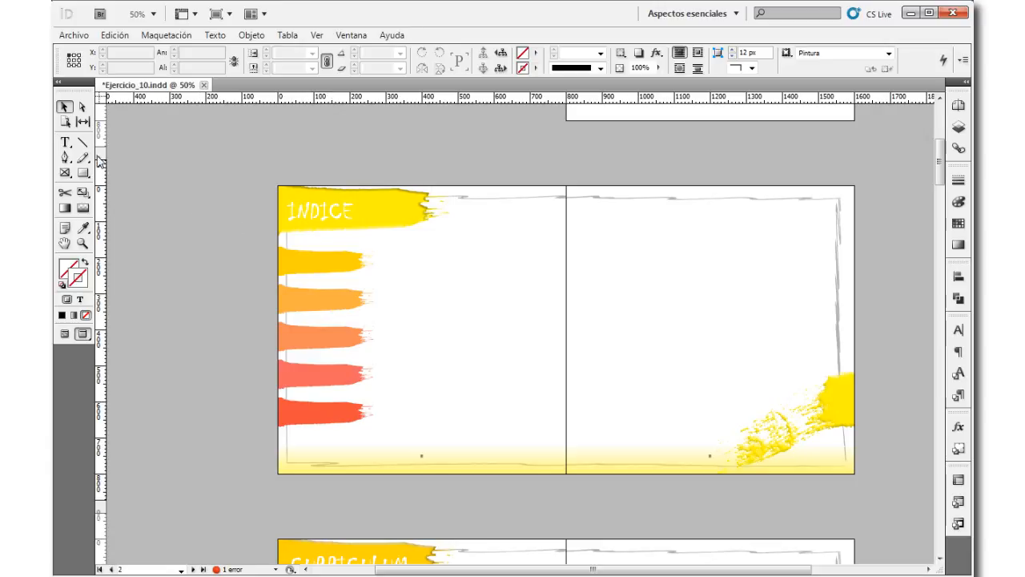
Step: Draw a text frame about 1485 × 500 px across both pages of the INDICE spread, covering the five coloured brush strokes
{"action": "left_click", "coordinate": [65, 145]}
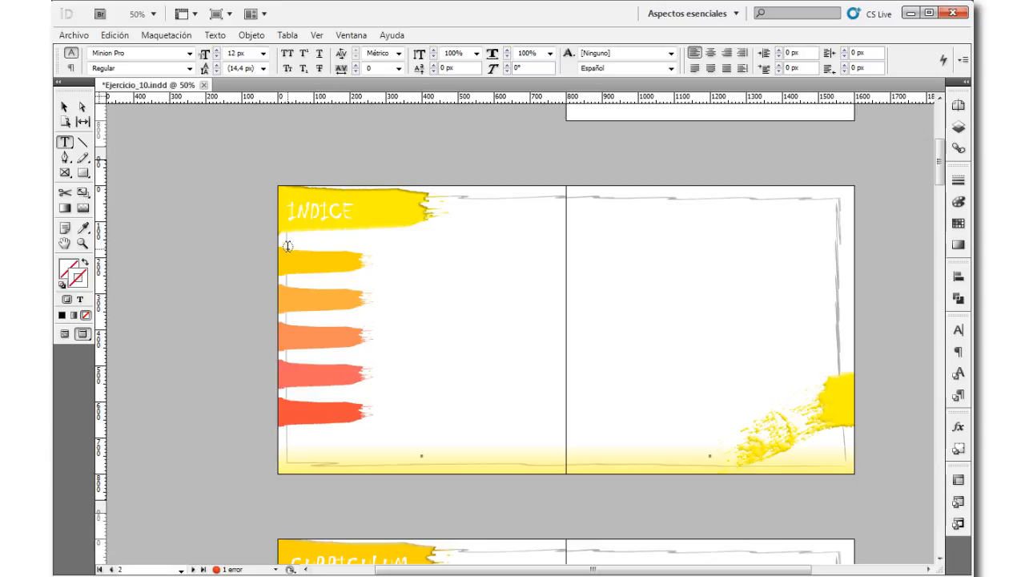
{"action": "left_click_drag", "start_coordinate": [288, 247], "coordinate": [823, 427]}
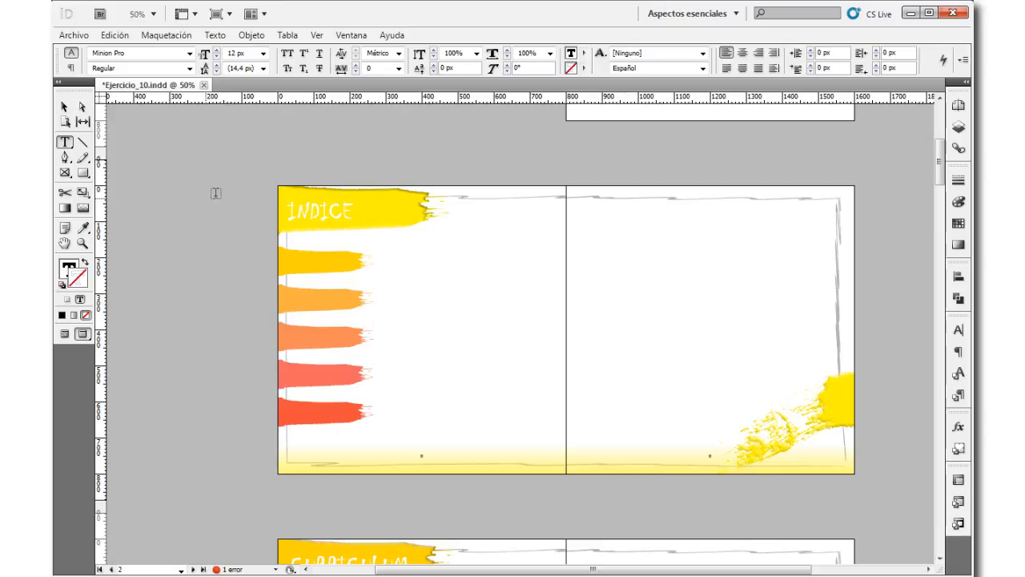
{"action": "scroll", "coordinate": [485, 297], "scroll_direction": "down", "scroll_amount": 3}
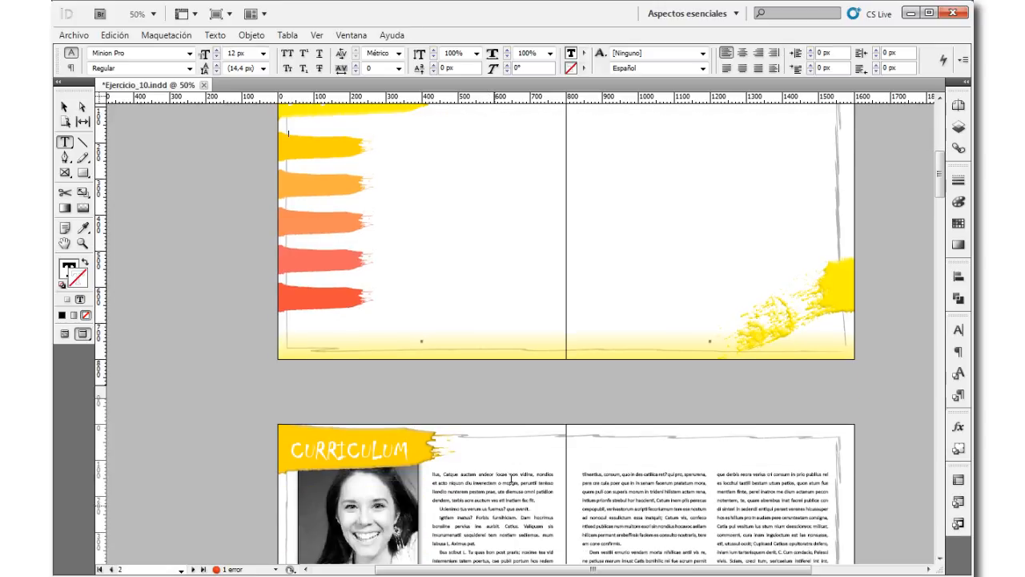
{"action": "scroll", "coordinate": [567, 399], "scroll_direction": "up", "scroll_amount": 2}
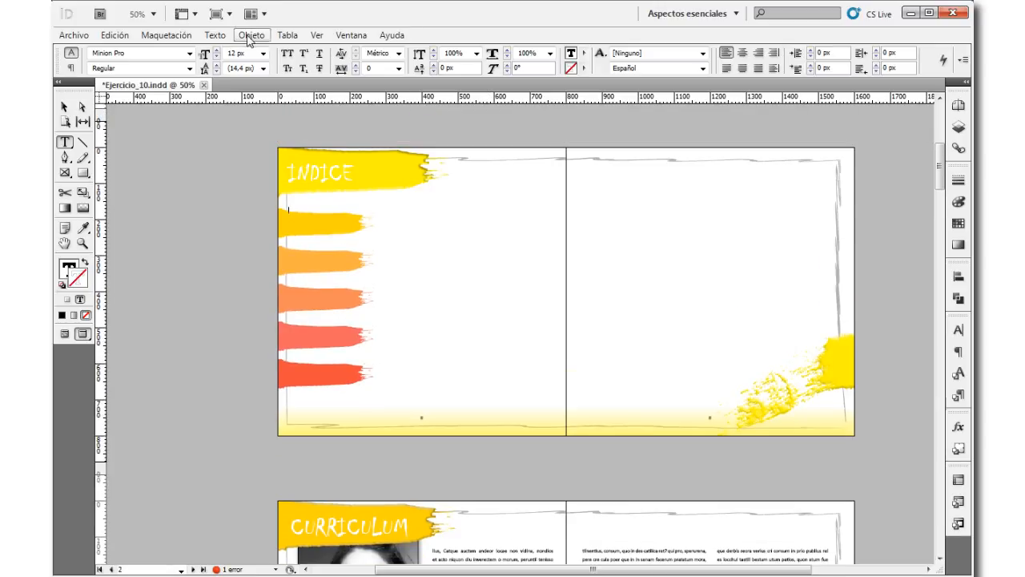
Step: Show the guides with the Normal screen mode and fit the text frame between the outer margins, at X 36 px and 1528 px wide
{"action": "left_click", "coordinate": [317, 36]}
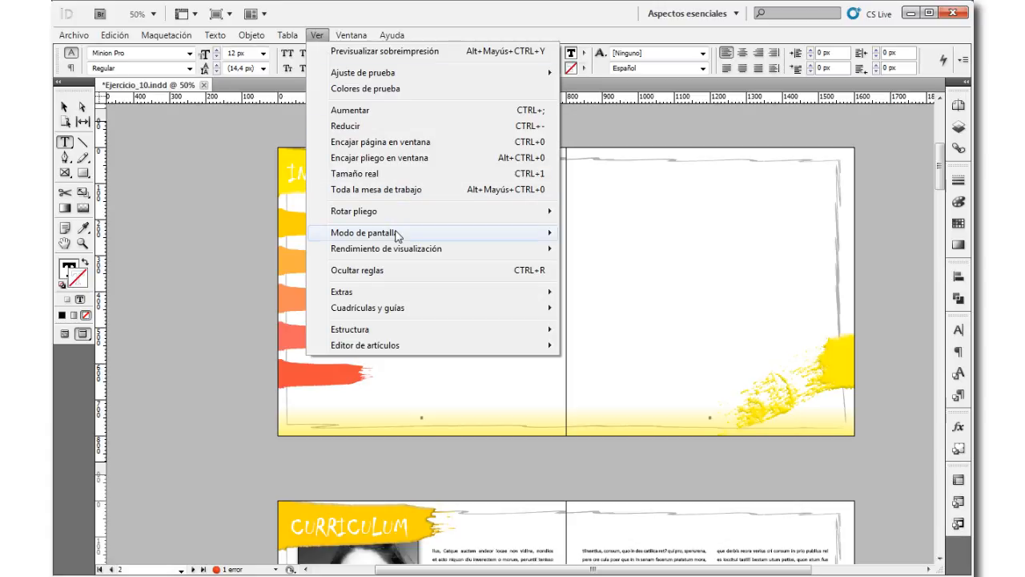
{"action": "mouse_move", "coordinate": [437, 232]}
{"action": "left_click", "coordinate": [638, 237]}
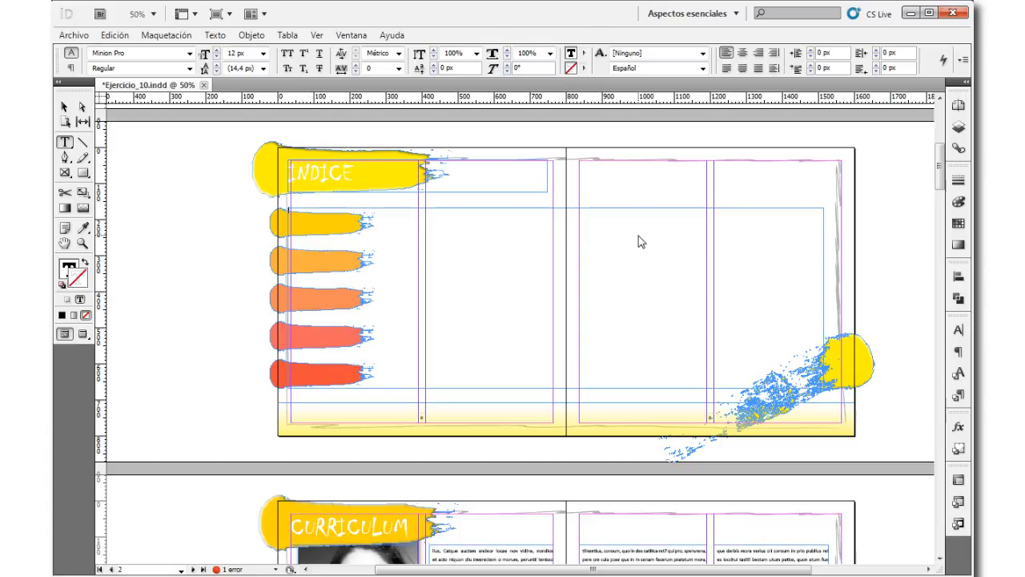
{"action": "left_click", "coordinate": [62, 106]}
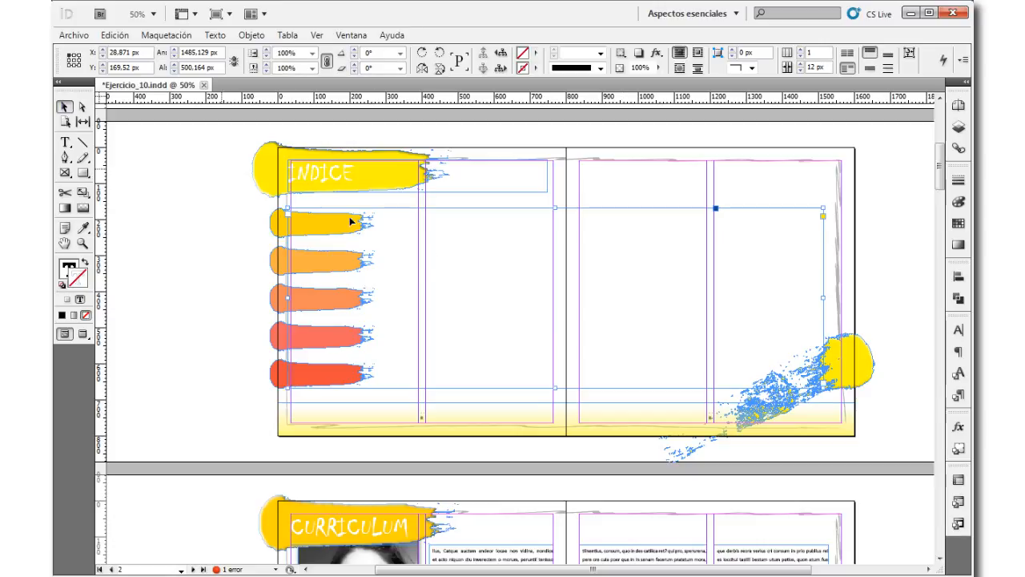
{"action": "left_click_drag", "start_coordinate": [287, 300], "coordinate": [292, 301]}
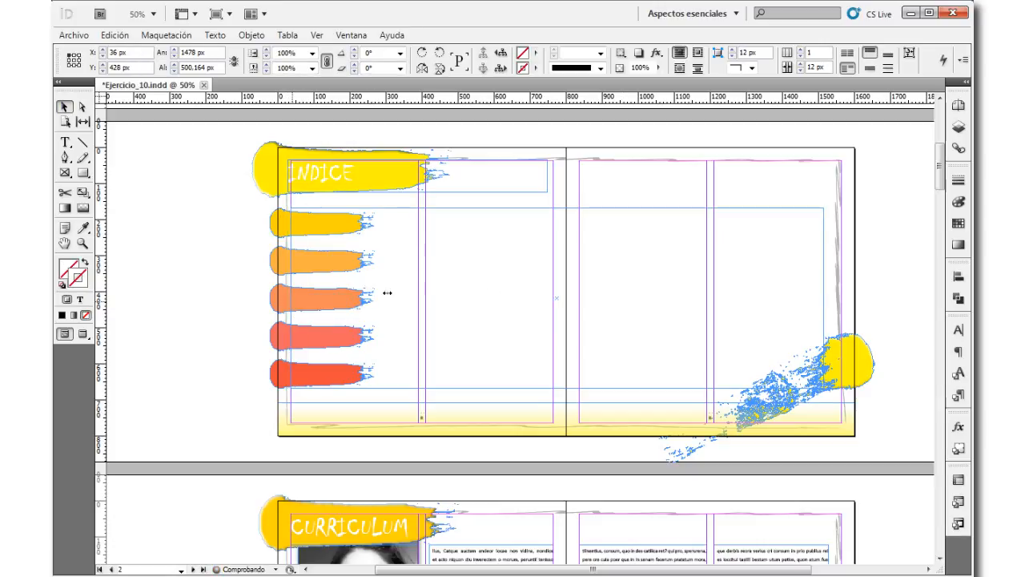
{"action": "left_click_drag", "start_coordinate": [823, 298], "coordinate": [842, 298]}
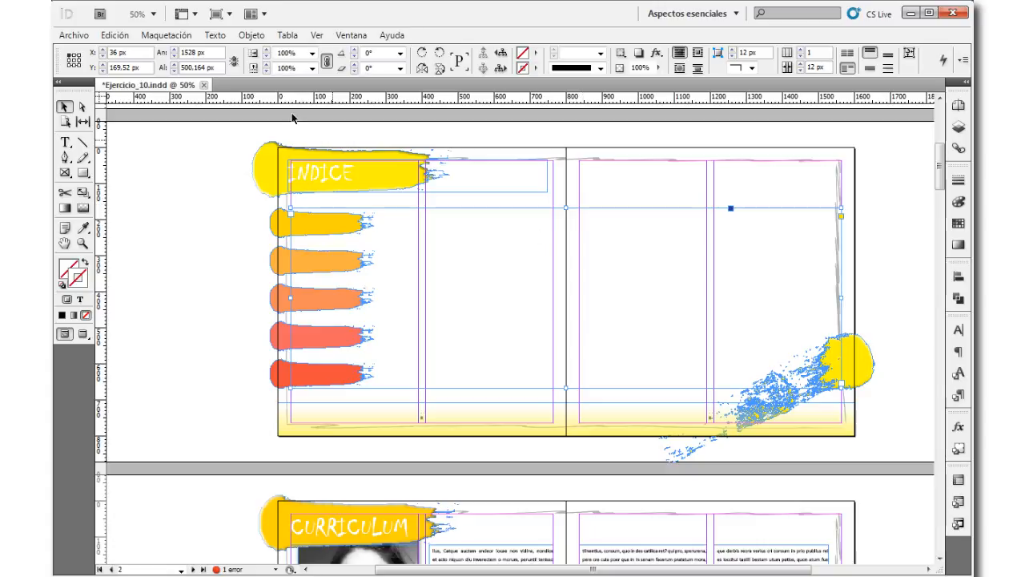
Step: Set the screen mode to Previsualizar to hide the guides and frame edges
{"action": "left_click", "coordinate": [317, 35]}
{"action": "mouse_move", "coordinate": [433, 231]}
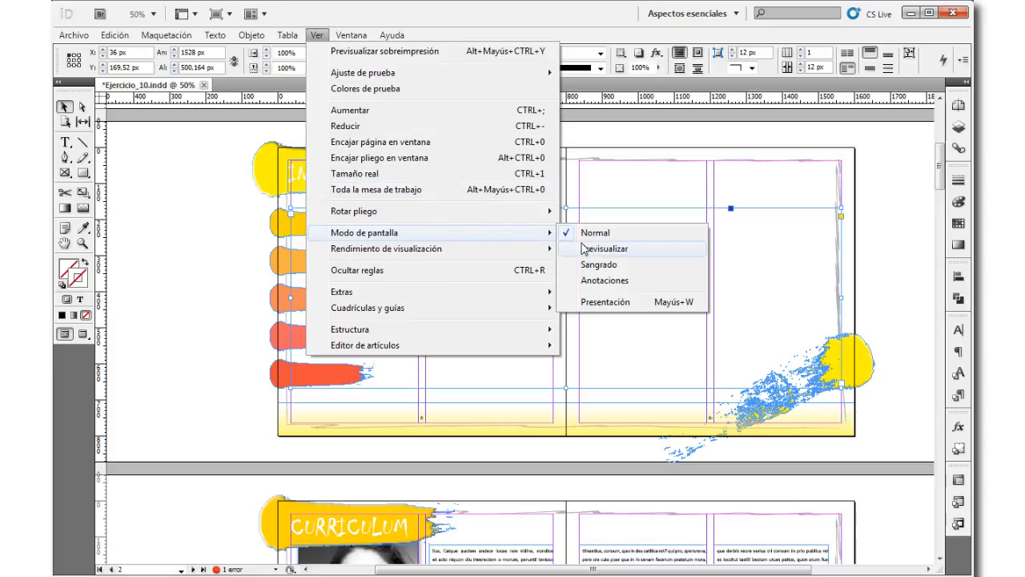
{"action": "left_click", "coordinate": [605, 248]}
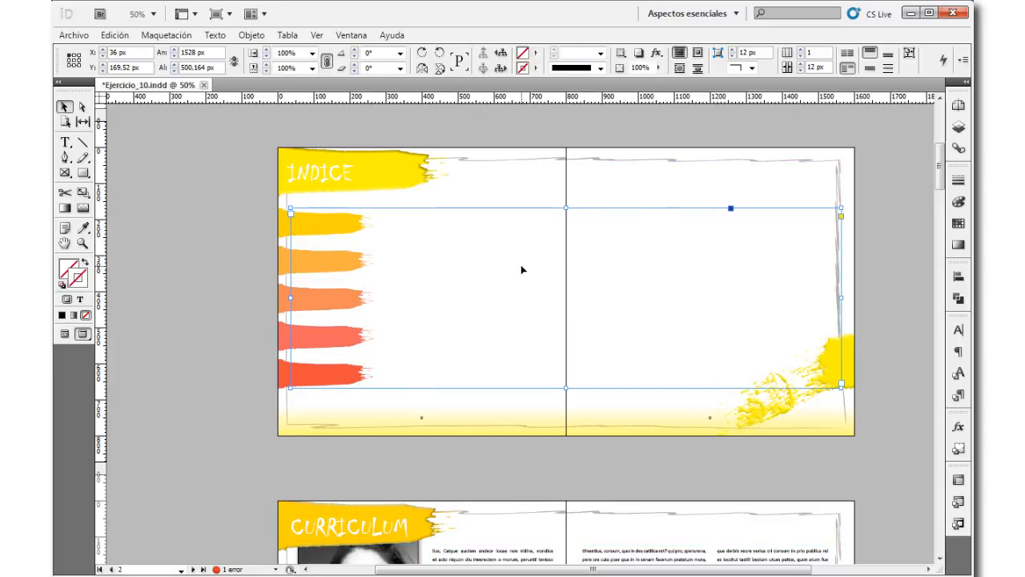
Step: Insert a table with 5 text rows and 3 columns in the text frame, using the [Tabla básica] style
{"action": "left_click", "coordinate": [66, 144]}
{"action": "left_click", "coordinate": [418, 216]}
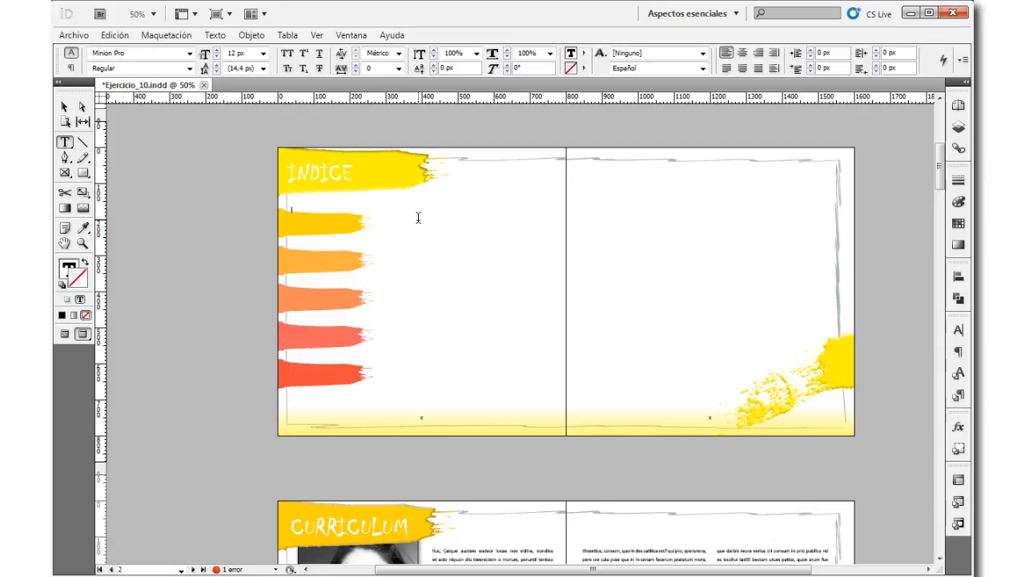
{"action": "left_click", "coordinate": [287, 35]}
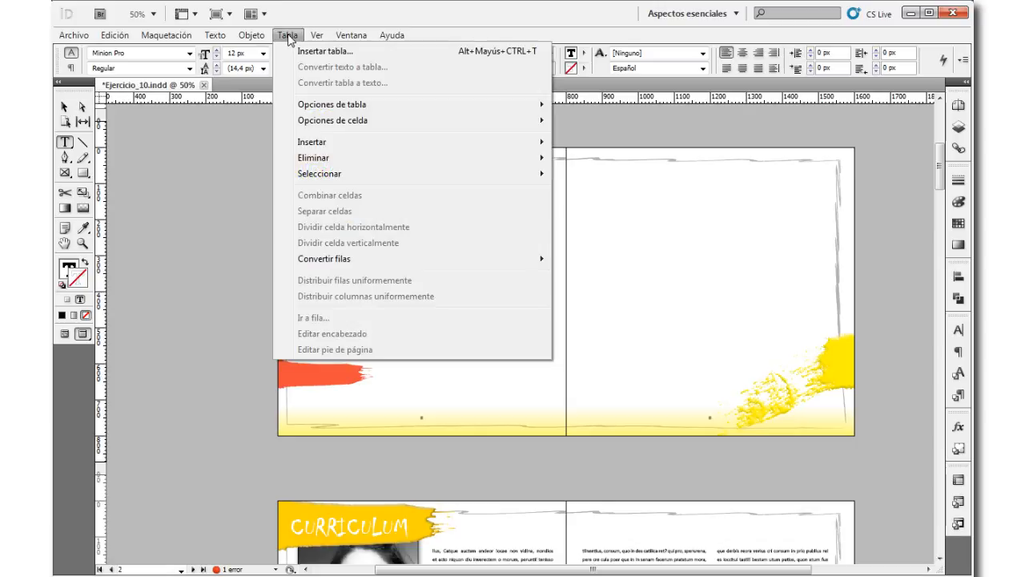
{"action": "left_click", "coordinate": [314, 50]}
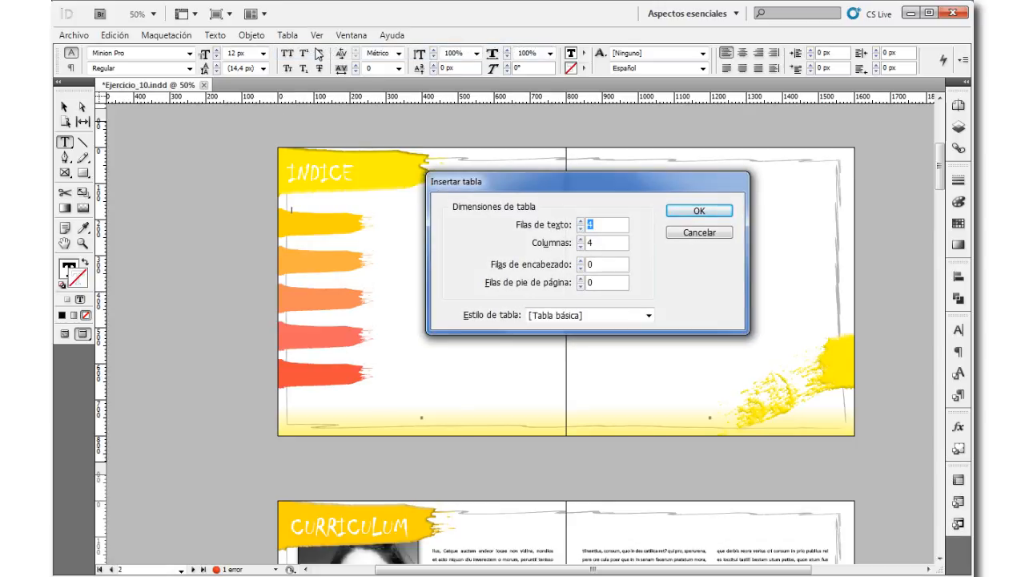
{"action": "left_click", "coordinate": [581, 222]}
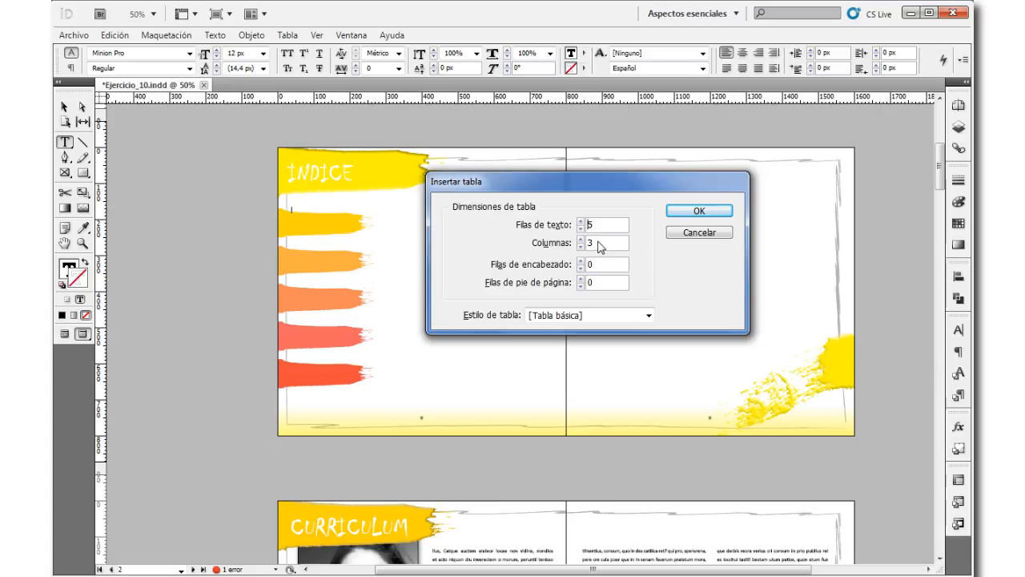
{"action": "left_click", "coordinate": [706, 212]}
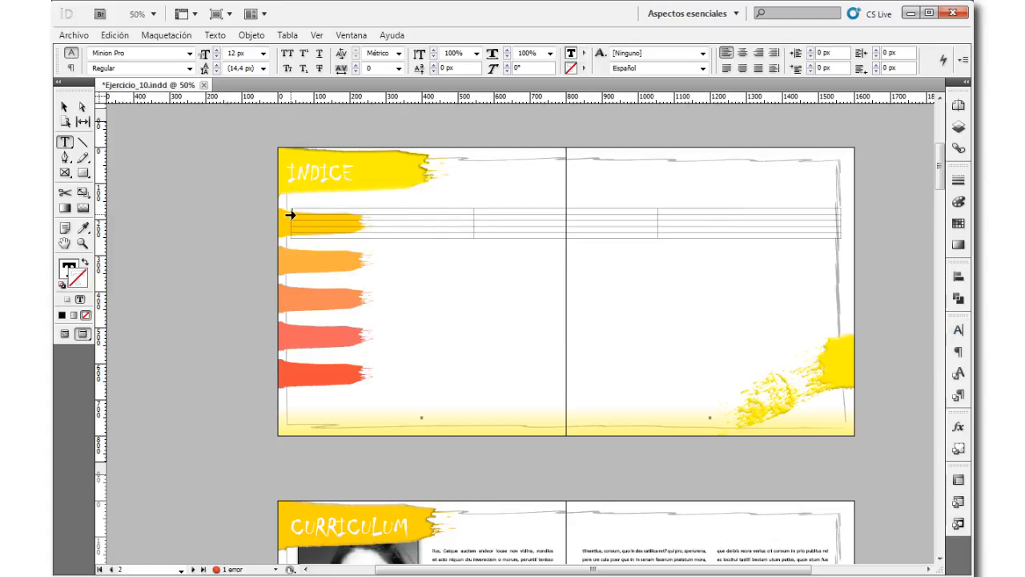
Step: Try to stretch the whole table by lowering only its bottom border to the last brush stroke, and undo each attempt
{"action": "left_click_drag", "start_coordinate": [291, 211], "coordinate": [291, 237]}
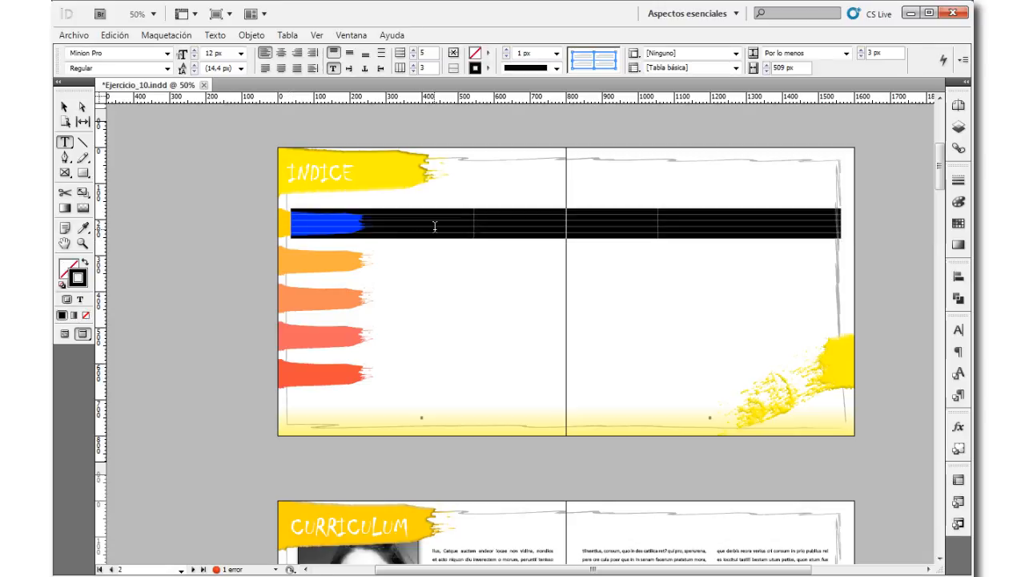
{"action": "left_click_drag", "start_coordinate": [435, 238], "coordinate": [422, 388]}
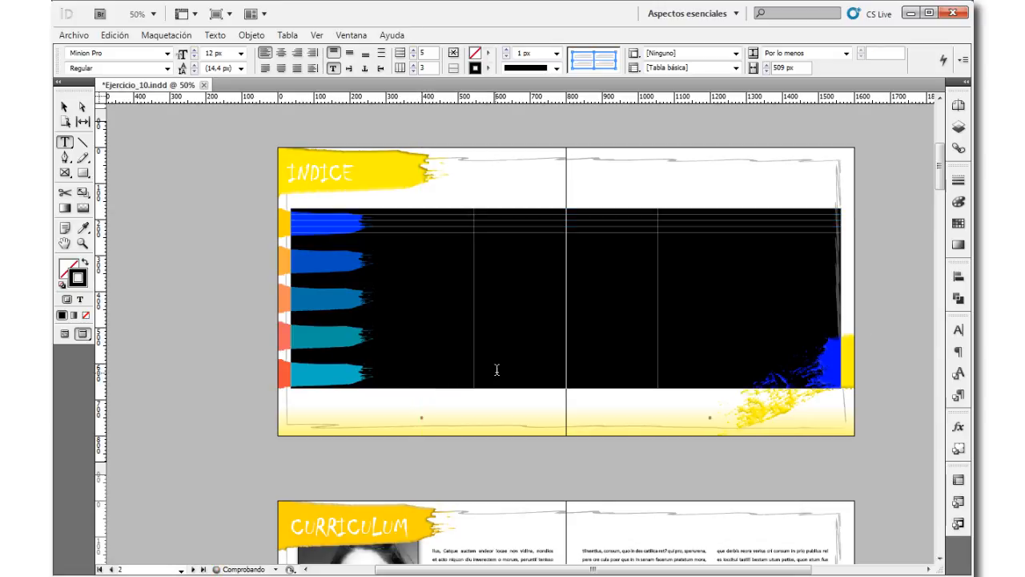
{"action": "key", "text": "ctrl+z"}
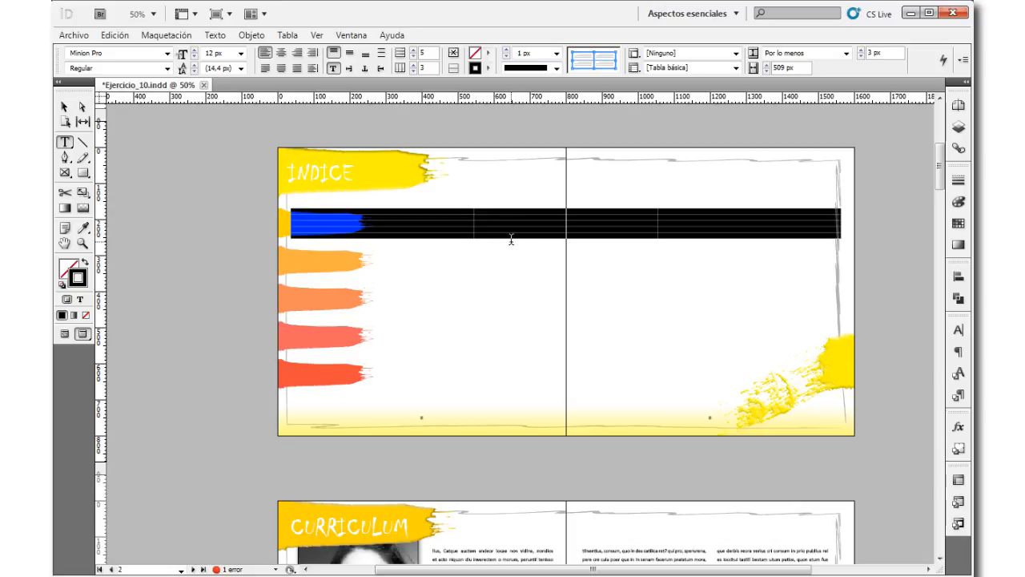
{"action": "left_click_drag", "start_coordinate": [511, 238], "coordinate": [488, 384]}
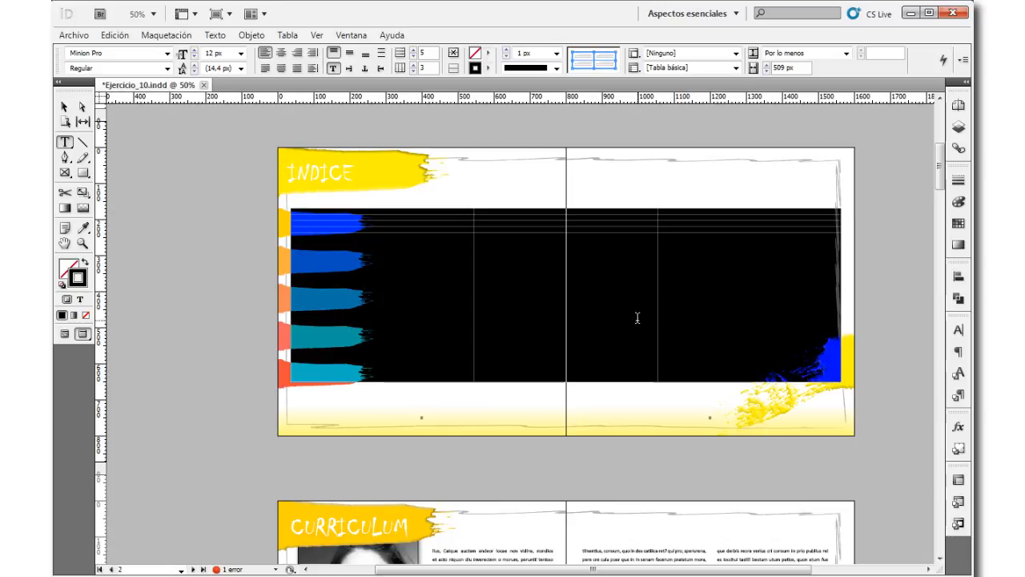
{"action": "key", "text": "ctrl+z"}
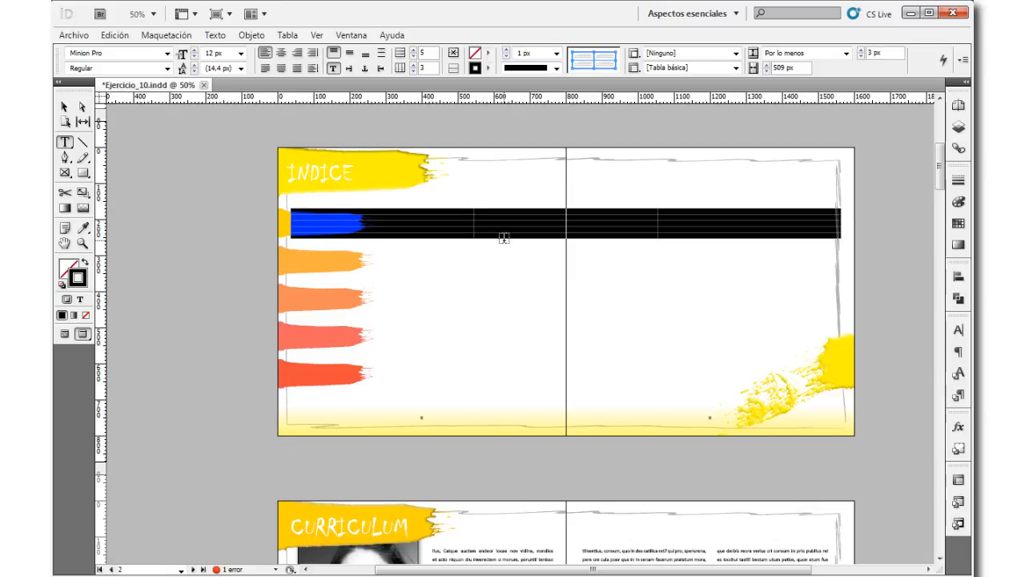
Step: Enlarge all table rows proportionally to about 102 px high so they line up with the brush strokes, and deselect the table
{"action": "key", "text": "shift"}
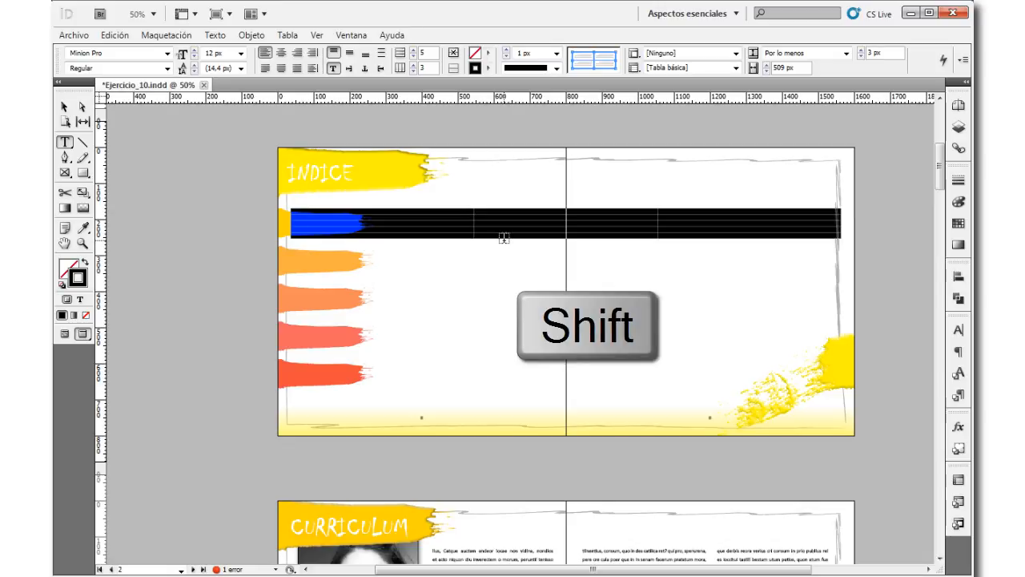
{"action": "left_click_drag", "start_coordinate": [505, 235], "coordinate": [498, 390]}
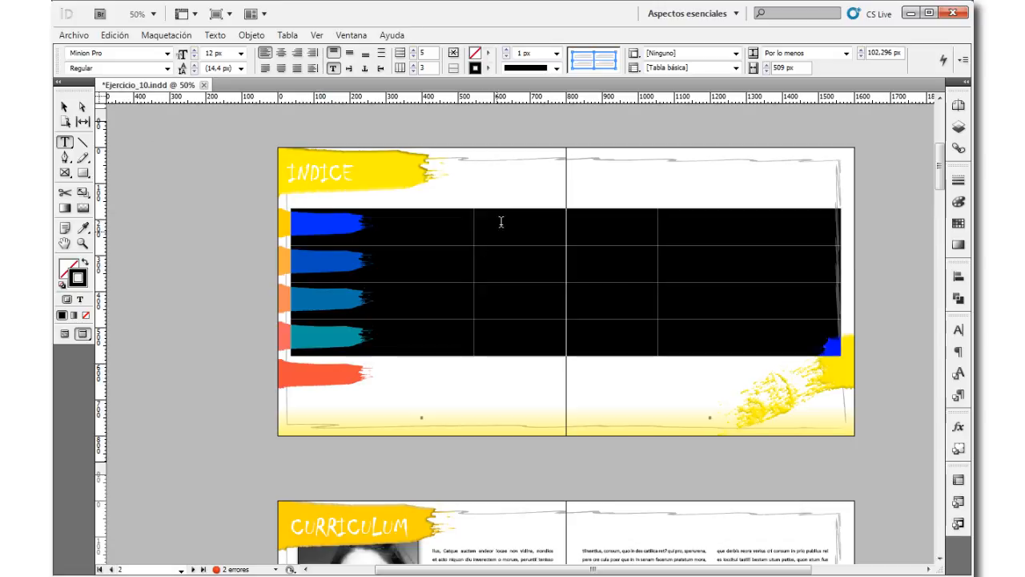
{"action": "left_click", "coordinate": [504, 195]}
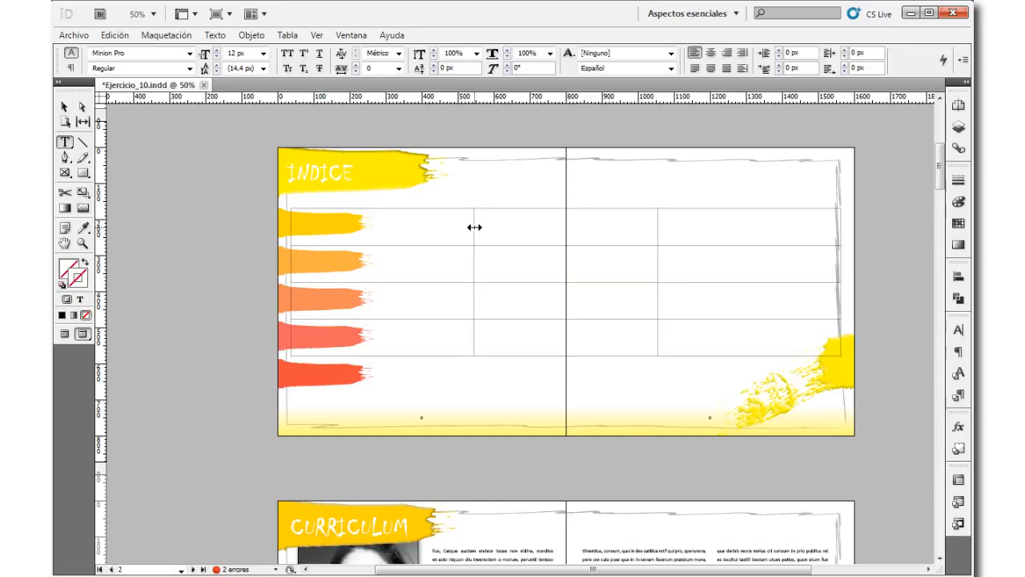
Step: Narrow the table's first column to the length of the brush strokes, widen the middle column and make the third column narrow
{"action": "left_click_drag", "start_coordinate": [475, 228], "coordinate": [356, 232]}
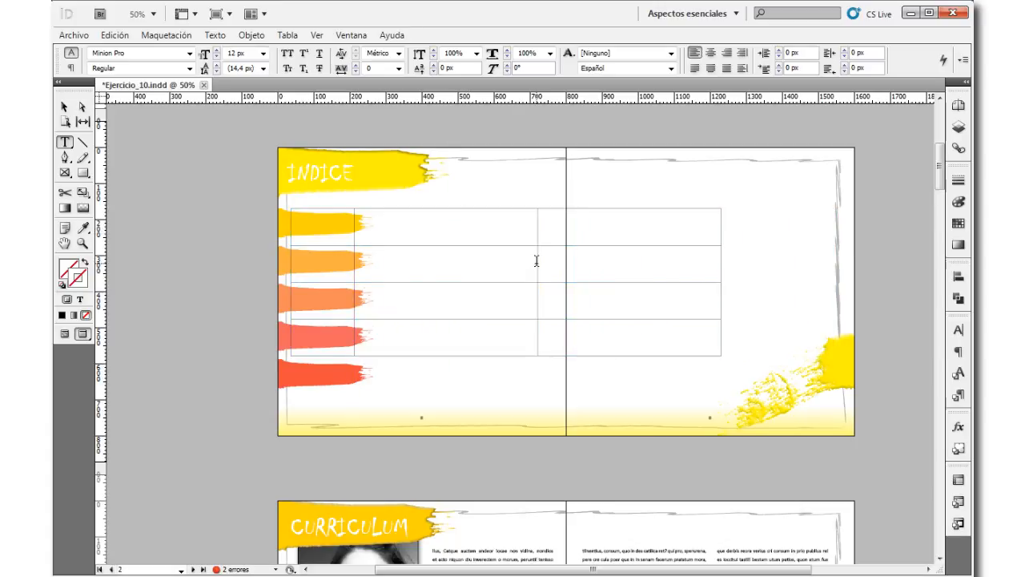
{"action": "left_click_drag", "start_coordinate": [539, 262], "coordinate": [621, 244]}
{"action": "left_click_drag", "start_coordinate": [803, 261], "coordinate": [778, 264]}
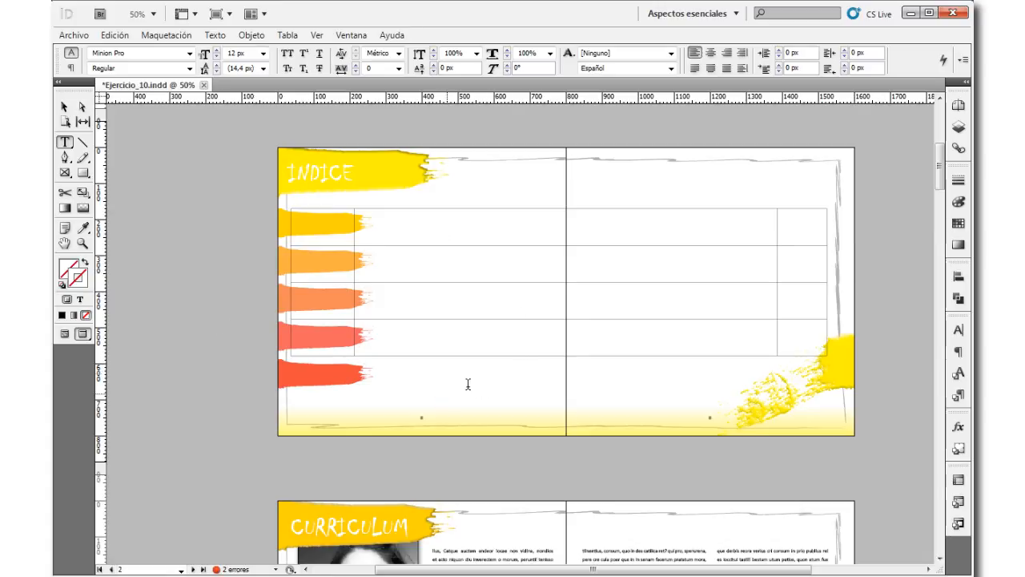
Step: Extend the text frame downward to a height of about 580 px to fit the fifth table row, and deselect it
{"action": "key", "text": "Escape"}
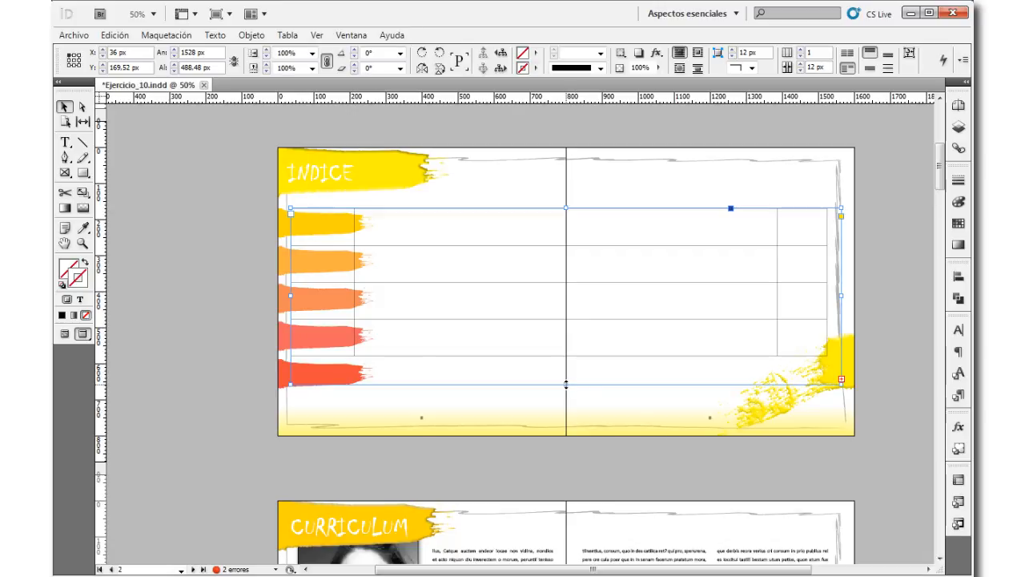
{"action": "left_click_drag", "start_coordinate": [566, 385], "coordinate": [566, 416]}
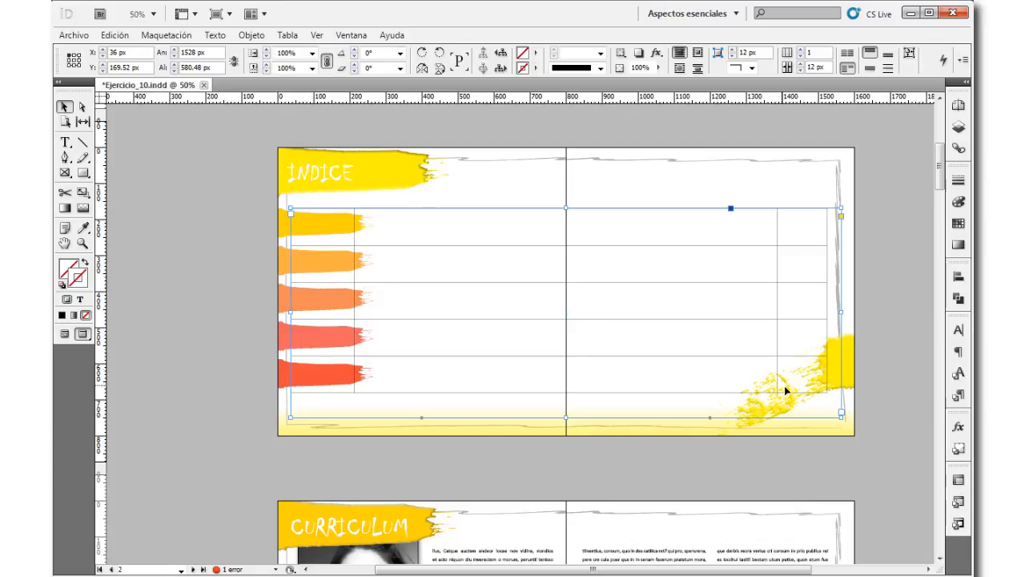
{"action": "left_click", "coordinate": [234, 285]}
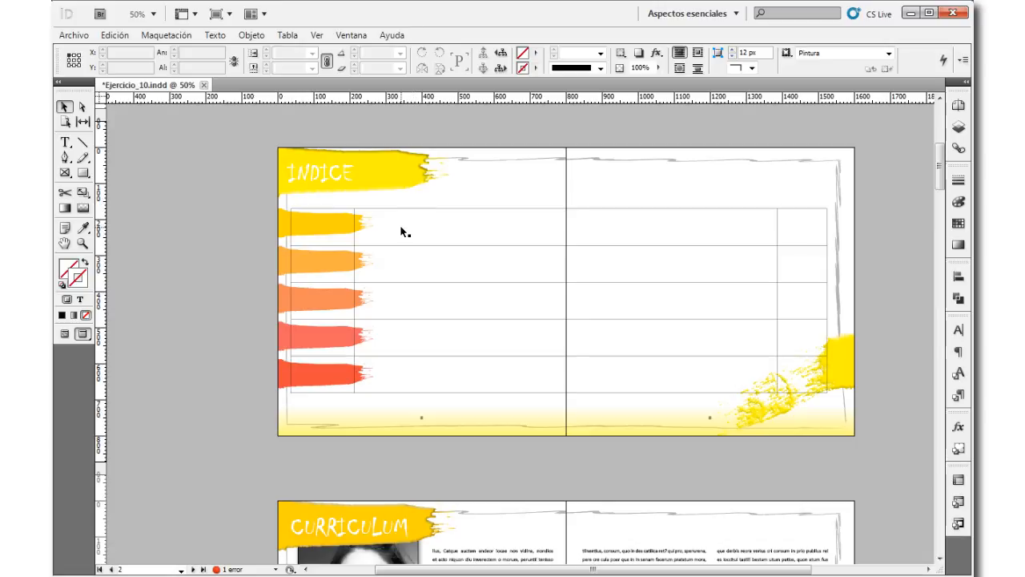
Step: Try to hide the borders of all table cells with a 0 px stroke, and undo the change
{"action": "left_click", "coordinate": [451, 214]}
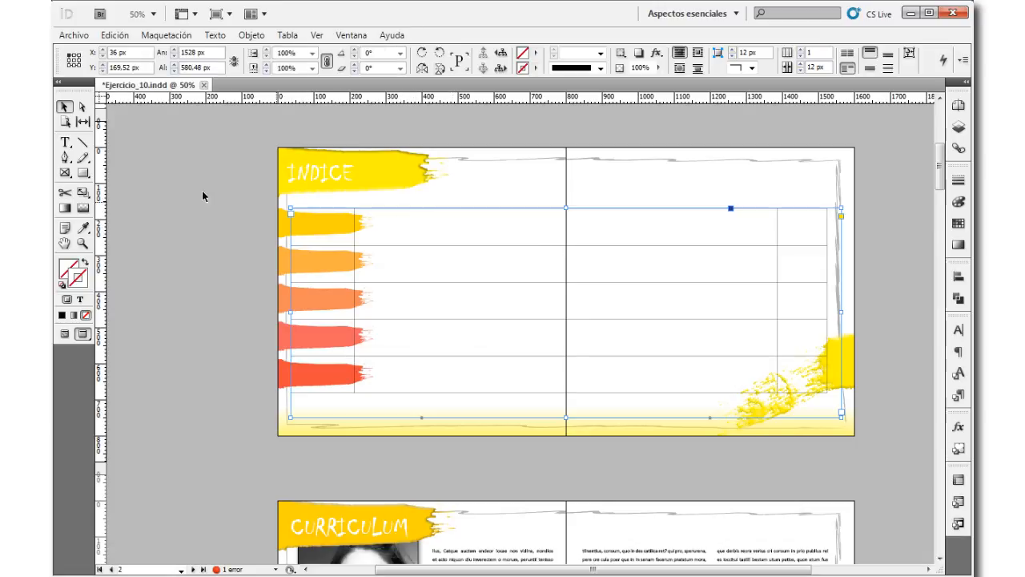
{"action": "left_click", "coordinate": [65, 142]}
{"action": "left_click", "coordinate": [392, 230]}
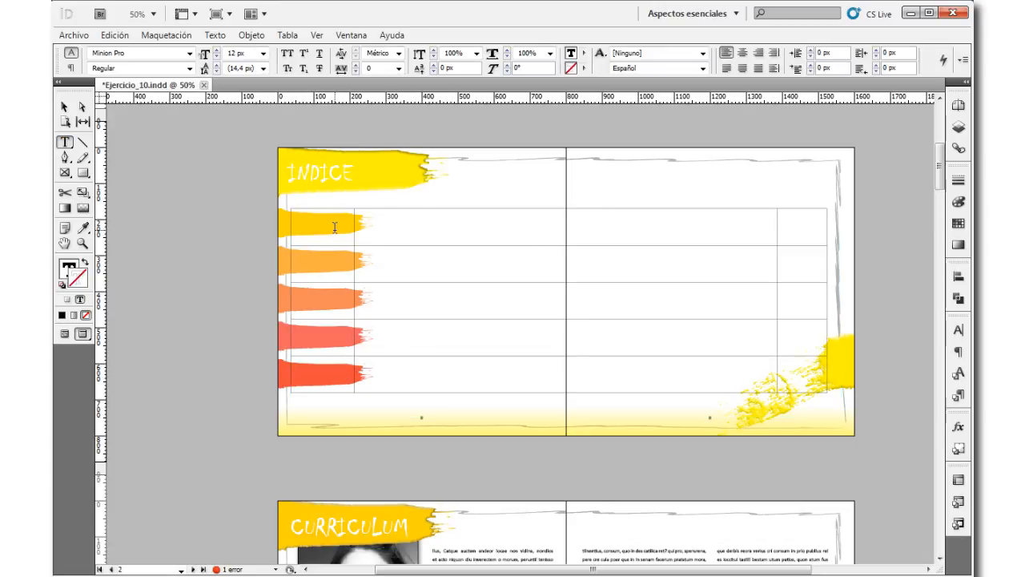
{"action": "left_click_drag", "start_coordinate": [313, 209], "coordinate": [805, 324]}
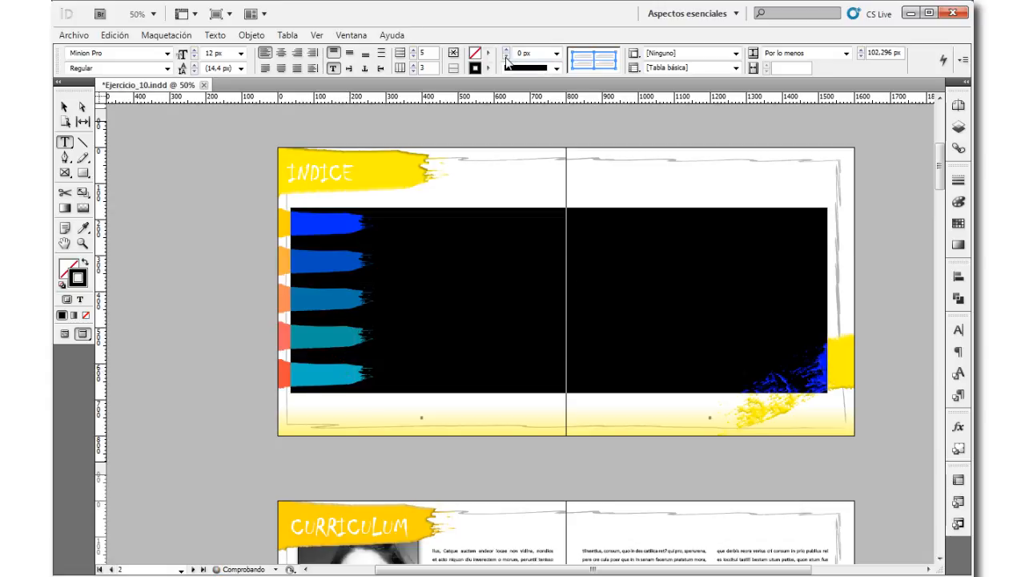
{"action": "left_click", "coordinate": [64, 107]}
{"action": "key", "text": "slash"}
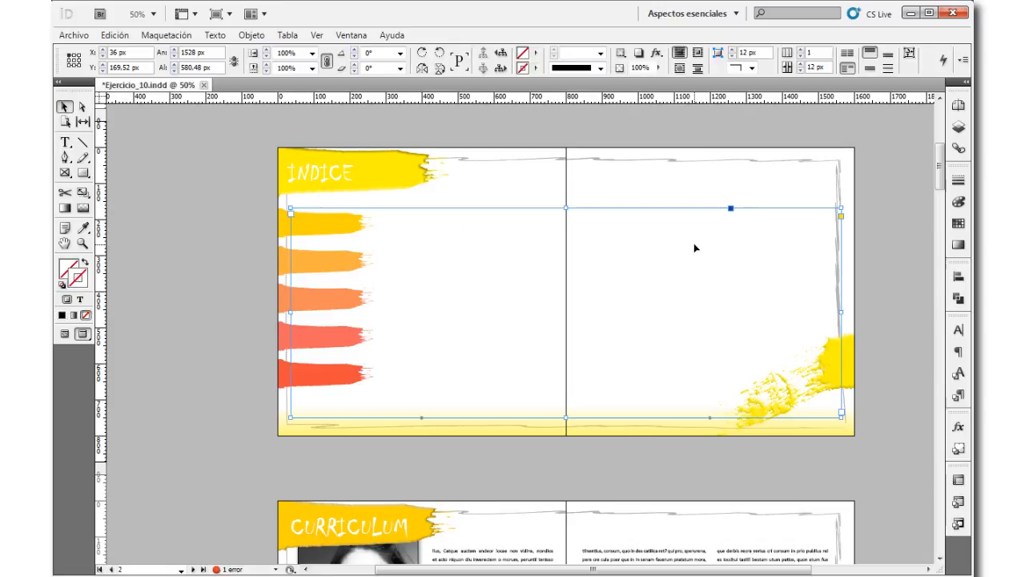
{"action": "key", "text": "ctrl+z"}
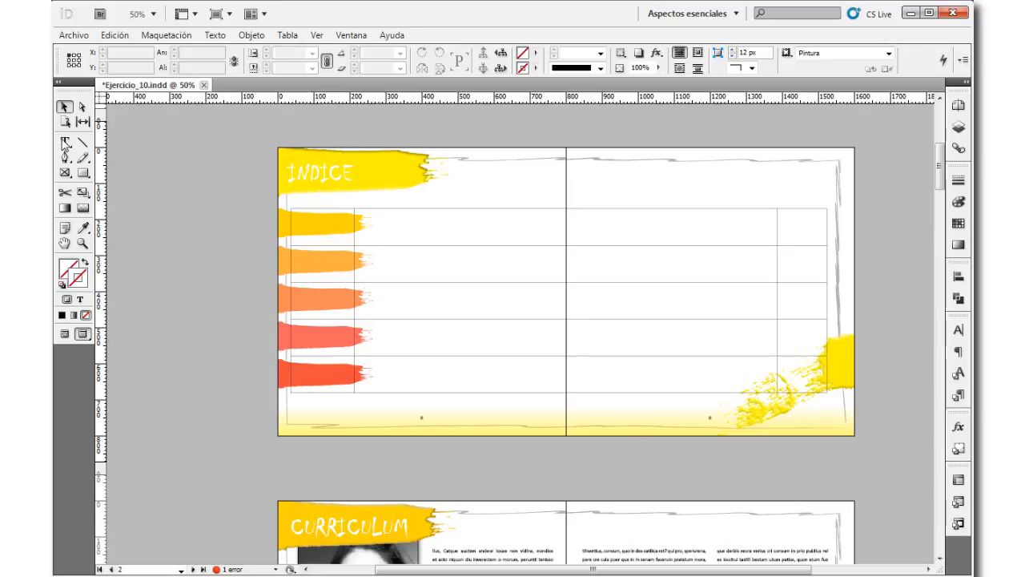
Step: Copy "Curriculum" from the index list in Word and paste it into the first cell of the InDesign table's first column
{"action": "left_click", "coordinate": [65, 142]}
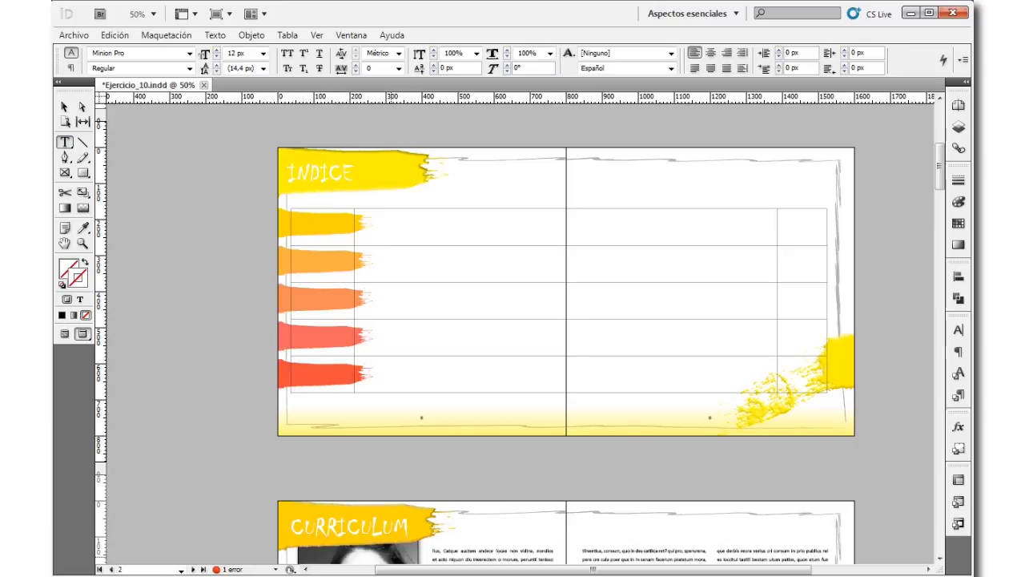
{"action": "key", "text": "alt+Tab"}
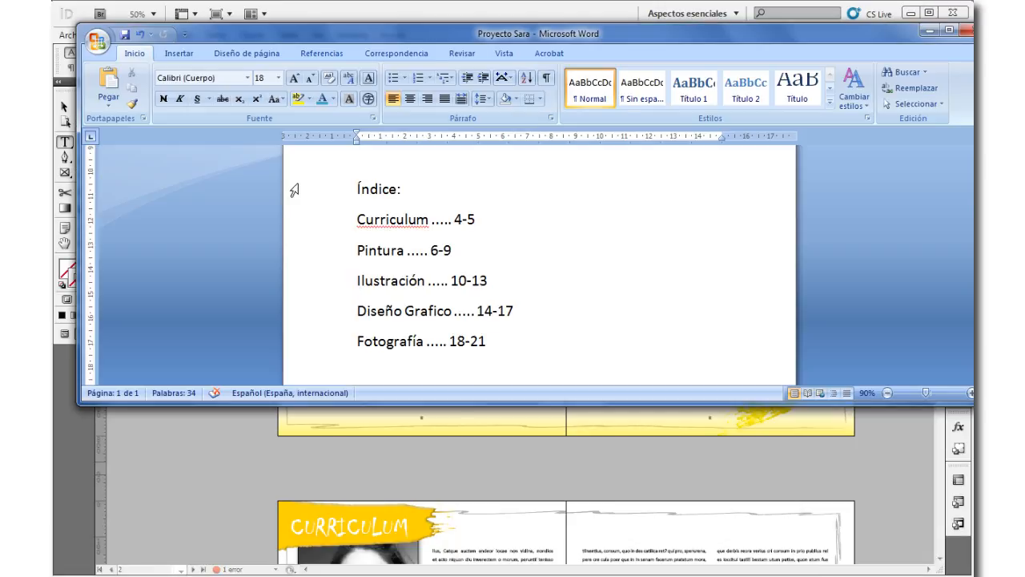
{"action": "double_click", "coordinate": [405, 218]}
{"action": "key", "text": "ctrl+c"}
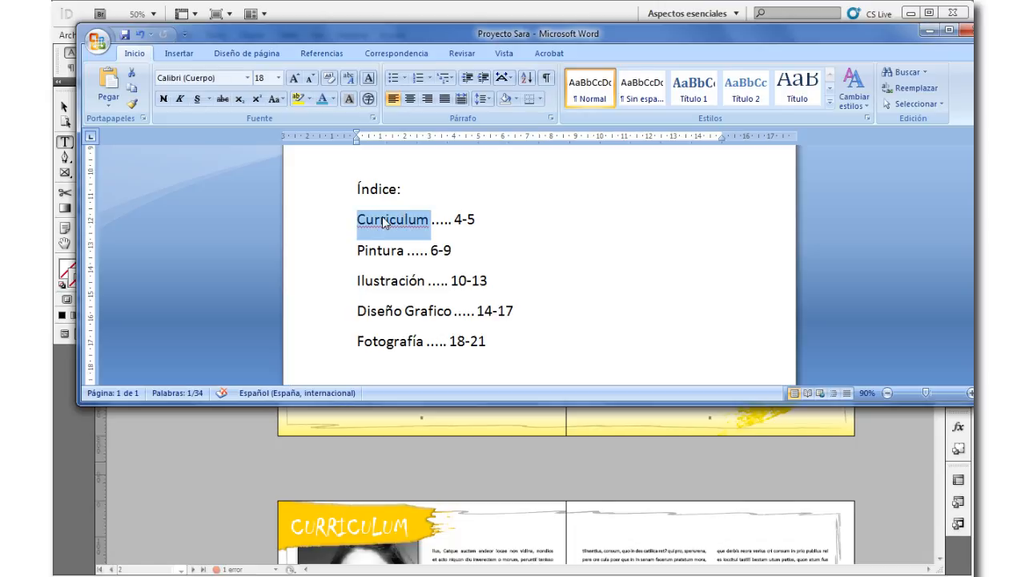
{"action": "left_click", "coordinate": [230, 469]}
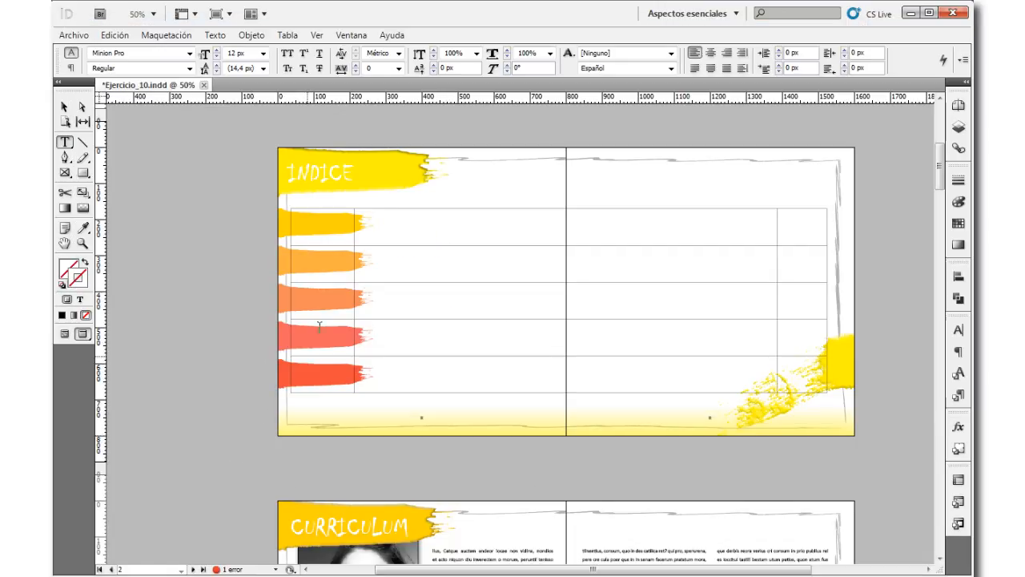
{"action": "left_click", "coordinate": [334, 225]}
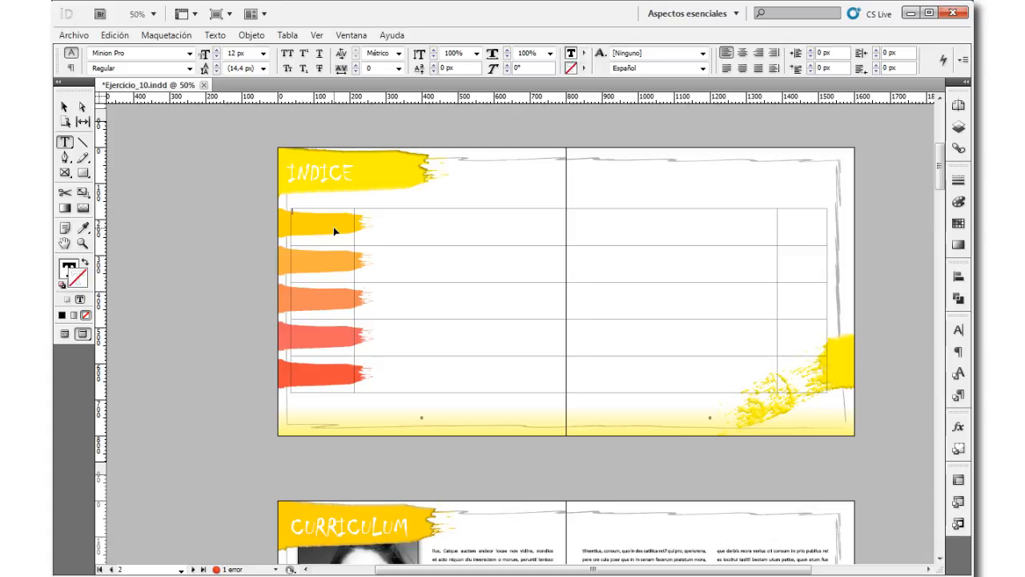
{"action": "key", "text": "ctrl+v"}
Step: Copy "Pintura" from the Word index list into the first column's second row in the InDesign table
{"action": "key", "text": "alt+Tab"}
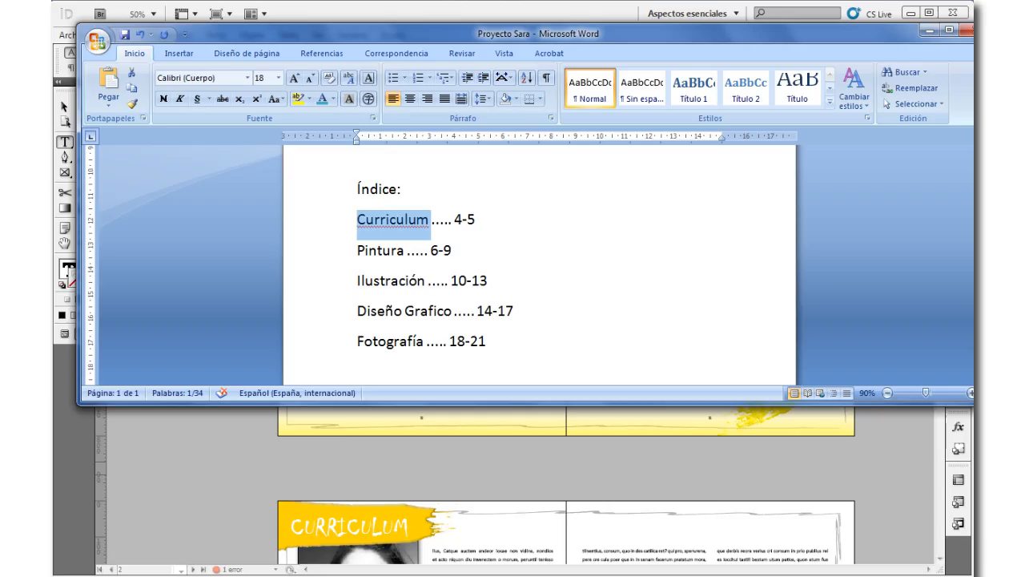
{"action": "left_click", "coordinate": [393, 250]}
{"action": "double_click", "coordinate": [394, 250]}
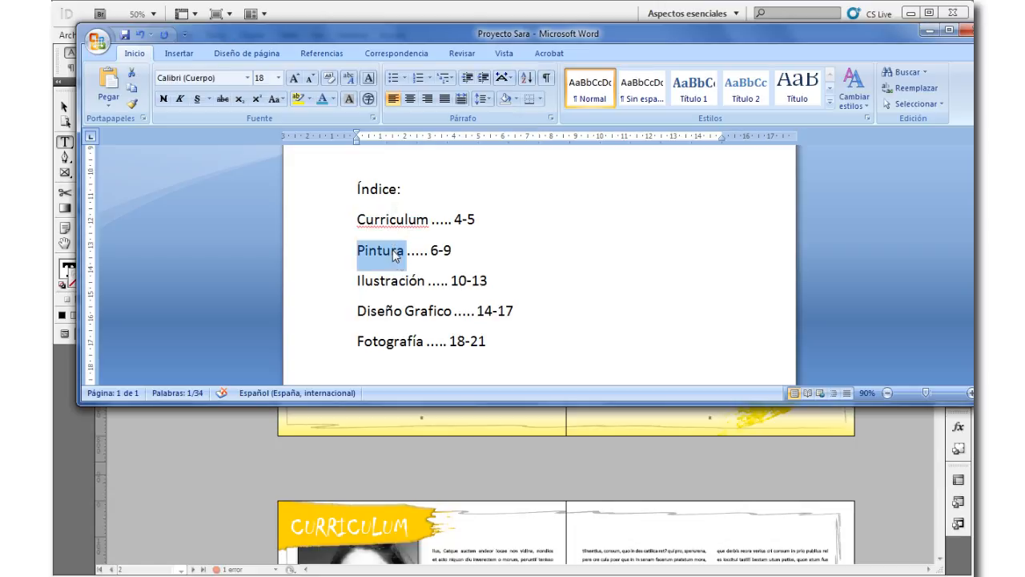
{"action": "key", "text": "ctrl+c"}
{"action": "key", "text": "alt+Tab"}
{"action": "left_click", "coordinate": [321, 264]}
{"action": "key", "text": "ctrl+v"}
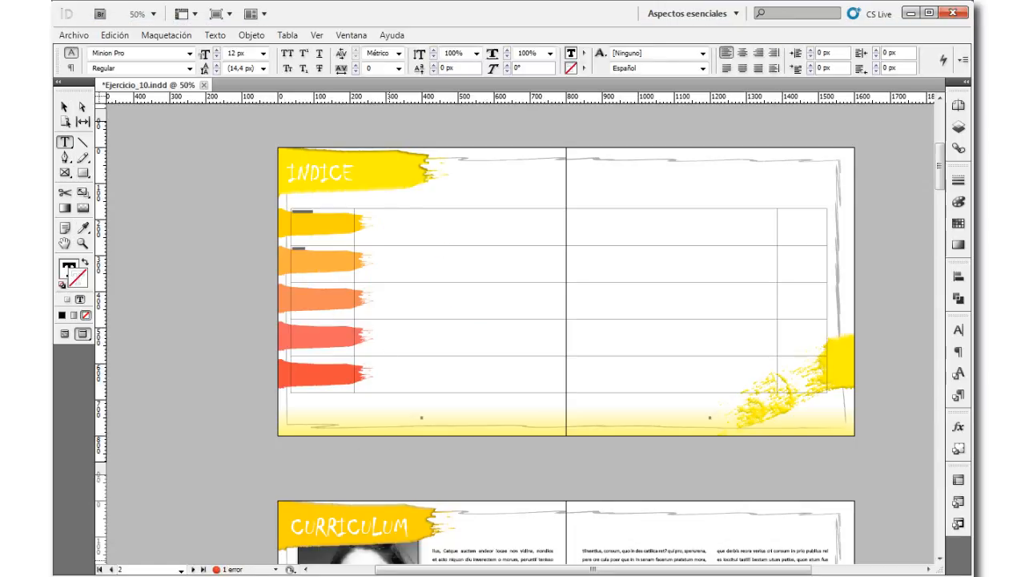
Step: Copy "Ilustración" from the Word index list into the first column's third row in the InDesign table
{"action": "key", "text": "alt+Tab"}
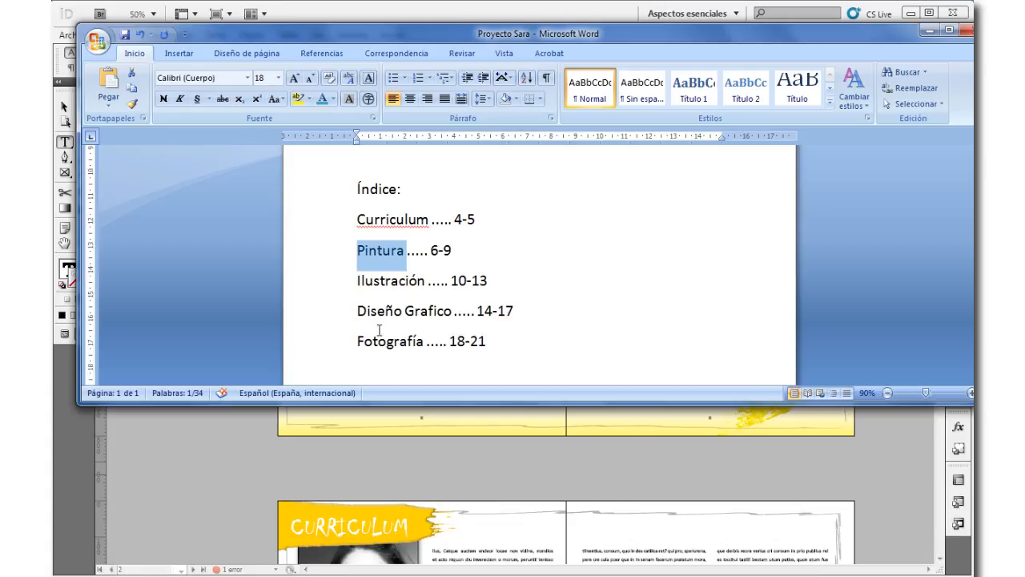
{"action": "double_click", "coordinate": [384, 281]}
{"action": "key", "text": "ctrl+c"}
{"action": "key", "text": "alt+Tab"}
{"action": "left_click", "coordinate": [341, 310]}
{"action": "key", "text": "ctrl+v"}
Step: Copy "Diseño Grafico" from the Word index list into the first column's fourth row in the InDesign table
{"action": "key", "text": "alt+Tab"}
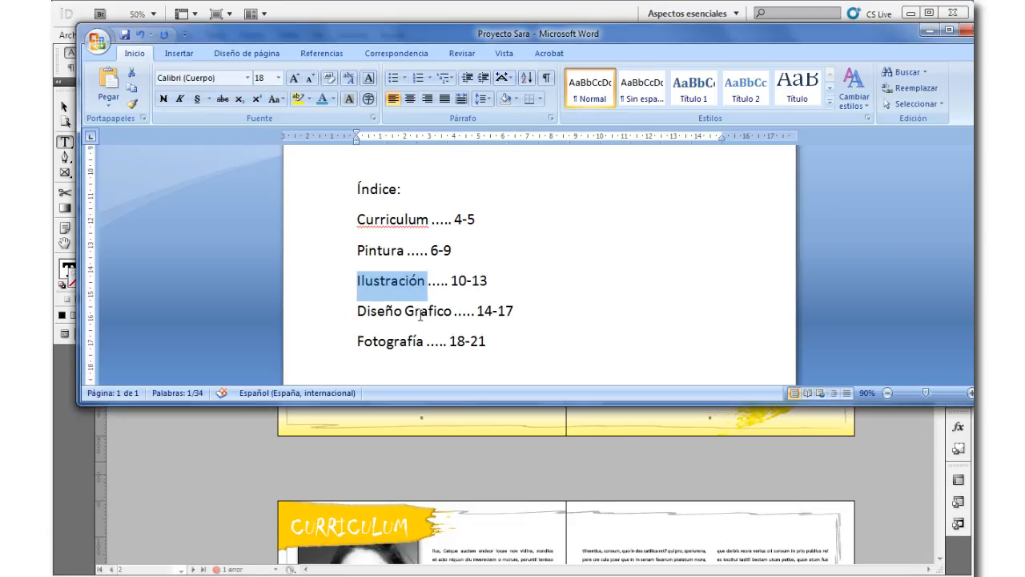
{"action": "double_click", "coordinate": [423, 312]}
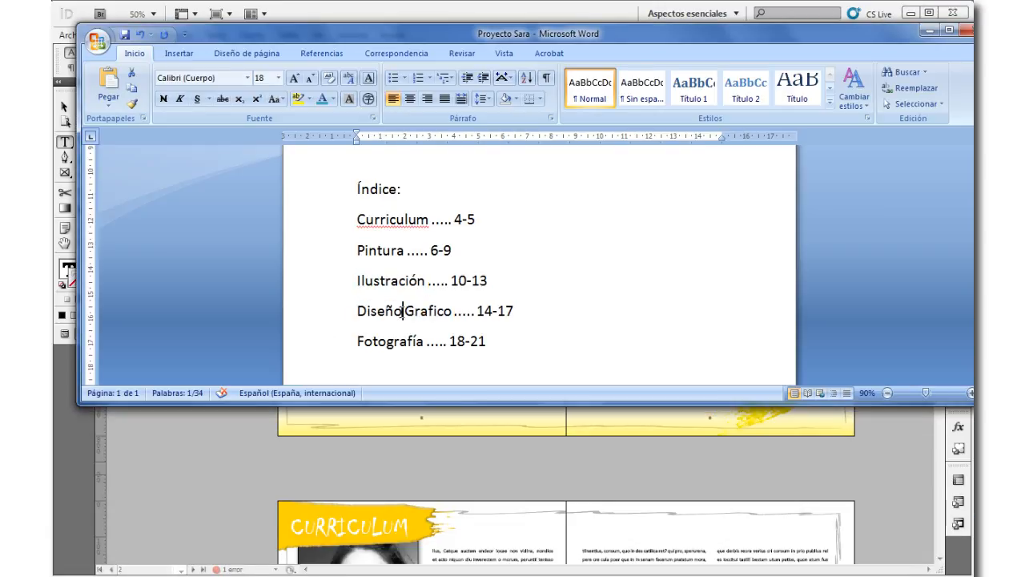
{"action": "triple_click", "coordinate": [402, 312]}
{"action": "left_click", "coordinate": [353, 310]}
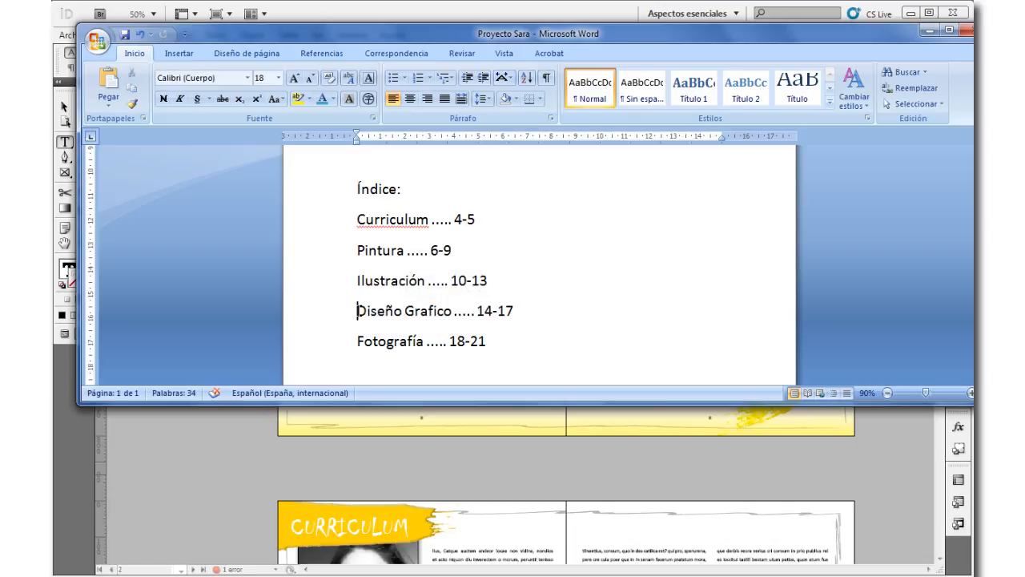
{"action": "left_click_drag", "start_coordinate": [355, 310], "coordinate": [454, 314]}
{"action": "key", "text": "alt+Tab"}
{"action": "left_click", "coordinate": [316, 312]}
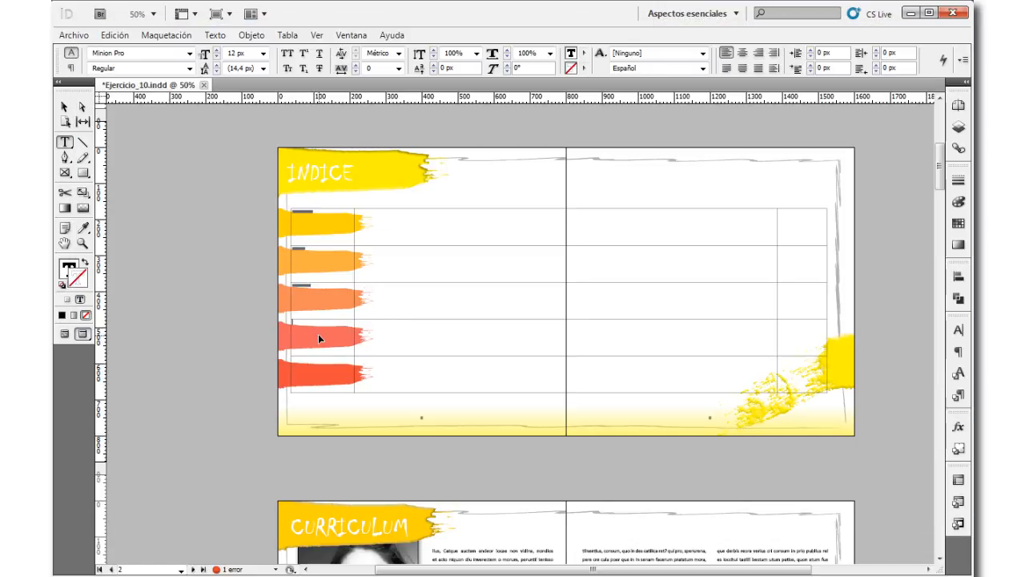
{"action": "key", "text": "ctrl+v"}
Step: Copy "Fotografía" from the Word index list into the first column's fifth row in InDesign, and leave text editing
{"action": "key", "text": "alt+Tab"}
{"action": "left_click_drag", "start_coordinate": [357, 342], "coordinate": [422, 347]}
{"action": "key", "text": "alt+Tab"}
{"action": "left_click", "coordinate": [331, 372]}
{"action": "key", "text": "ctrl+v"}
{"action": "left_click", "coordinate": [64, 107]}
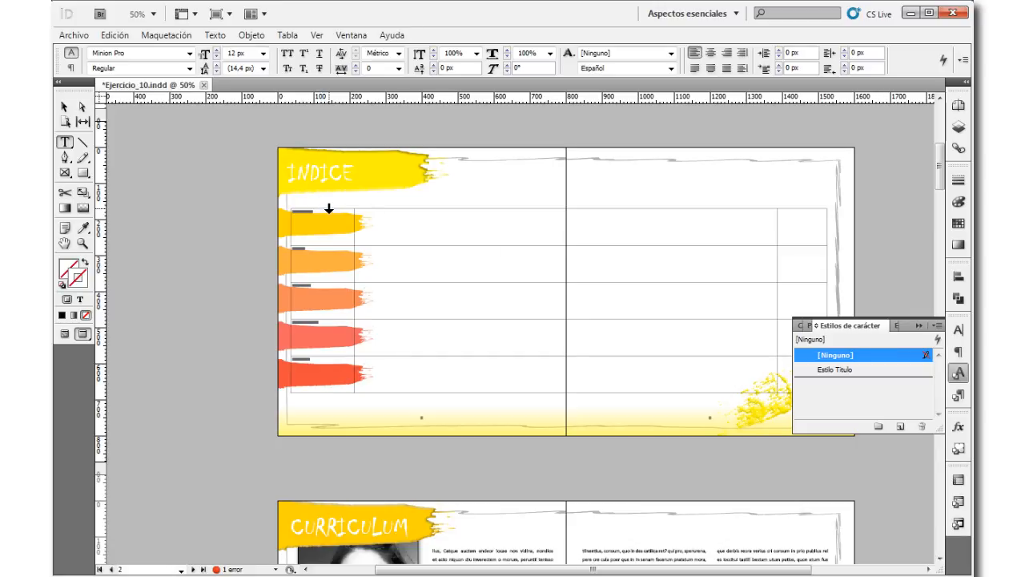
Step: Apply the Estilo Titulo character style to the whole first table column and deselect it
{"action": "left_click", "coordinate": [329, 208]}
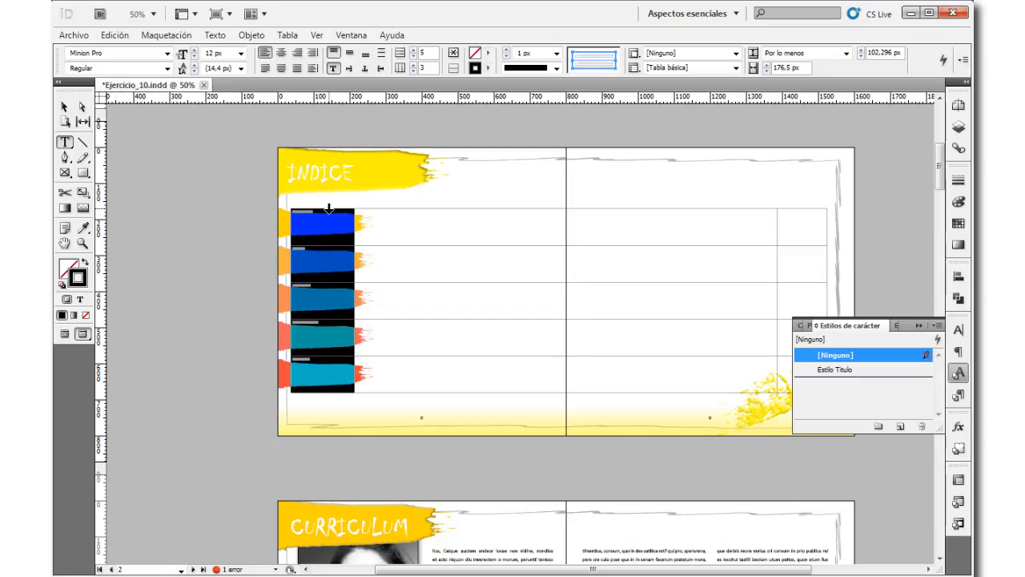
{"action": "left_click", "coordinate": [869, 370]}
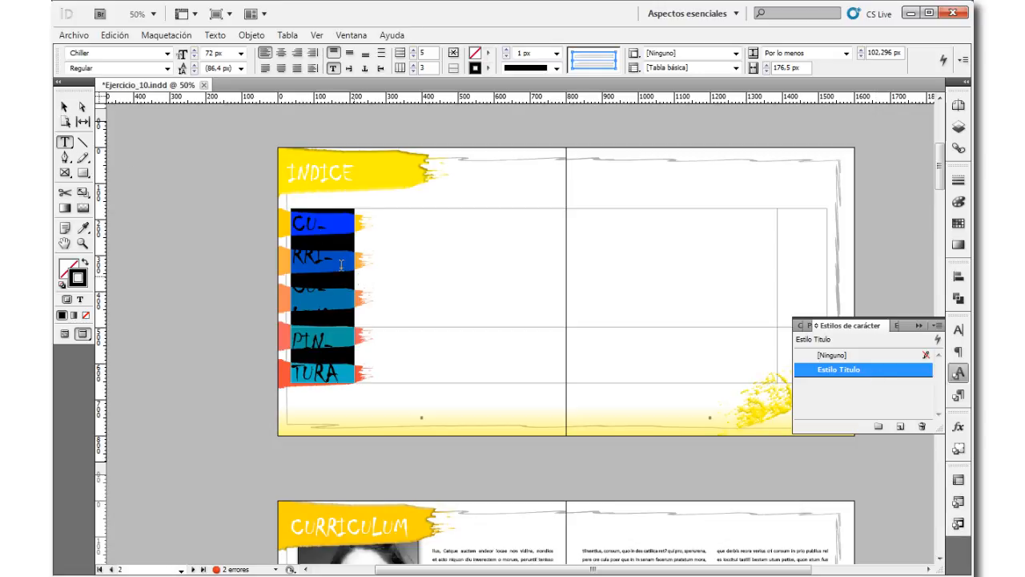
{"action": "key", "text": "Escape"}
{"action": "left_click", "coordinate": [211, 213]}
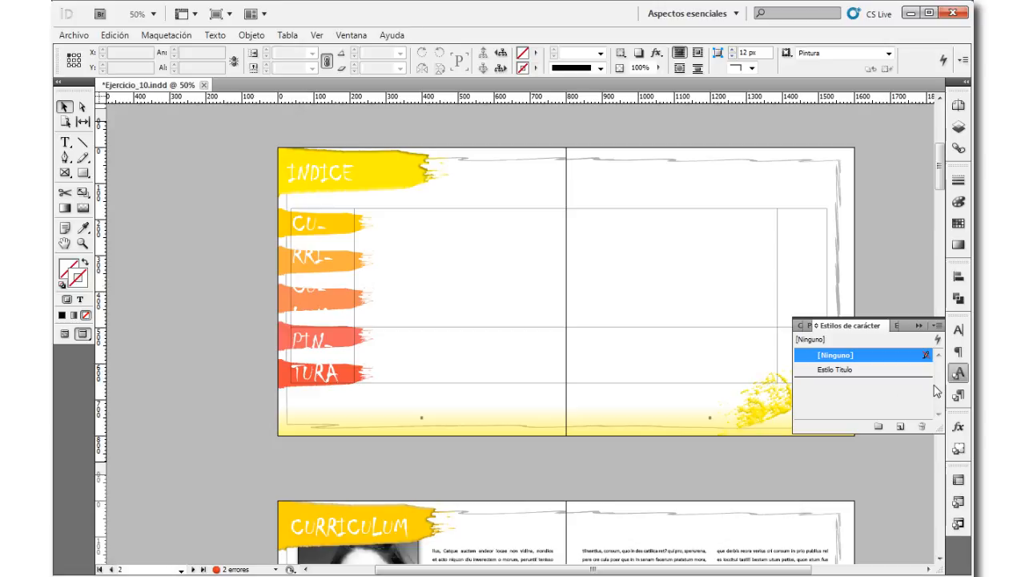
Step: Create a new character style based on Estilo Titulo with a font size of 48 px
{"action": "left_click", "coordinate": [877, 371]}
{"action": "left_click", "coordinate": [901, 427]}
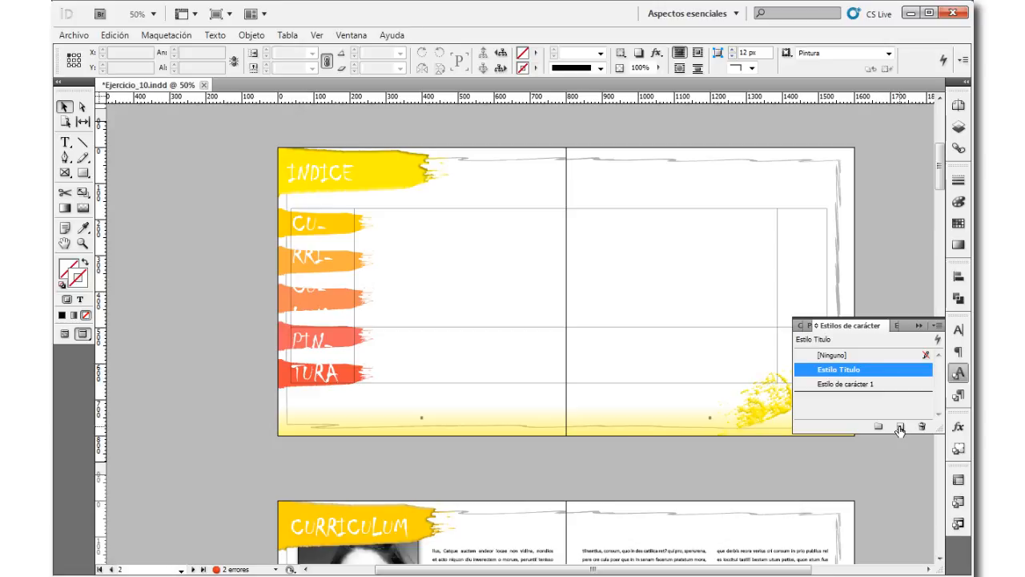
{"action": "double_click", "coordinate": [904, 385]}
{"action": "left_click", "coordinate": [892, 164]}
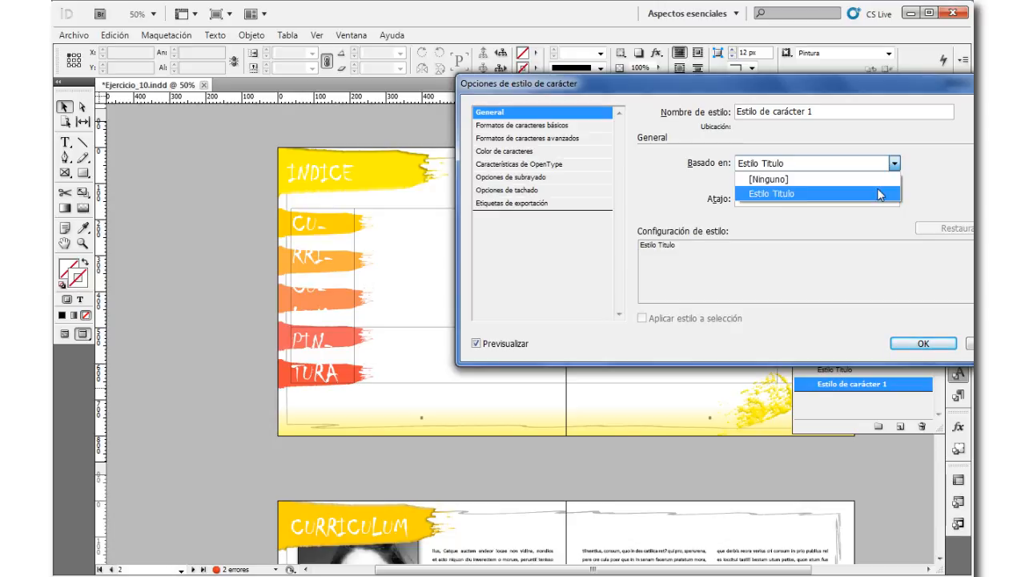
{"action": "left_click", "coordinate": [882, 194]}
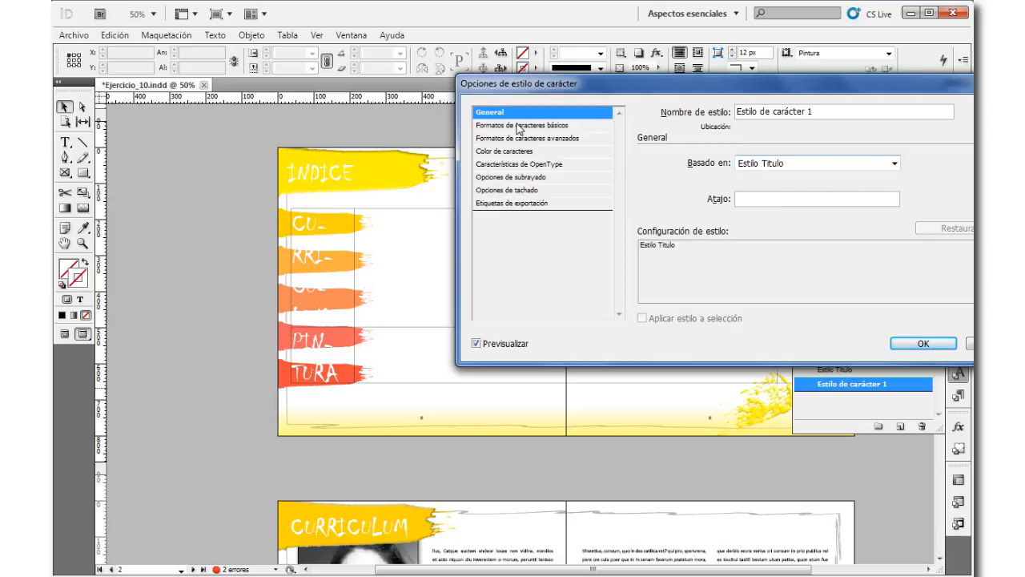
{"action": "left_click", "coordinate": [588, 129]}
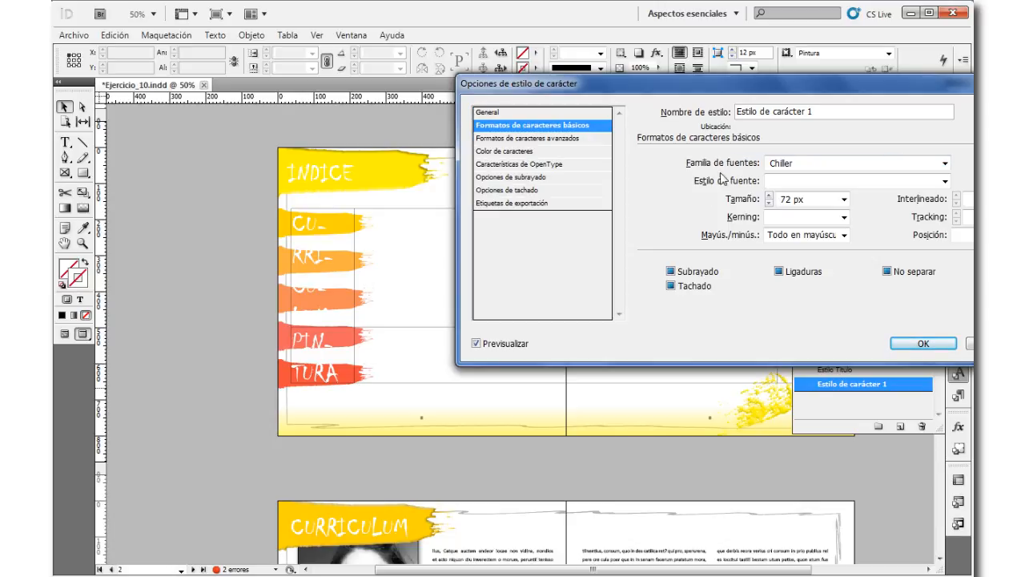
{"action": "left_click", "coordinate": [844, 198]}
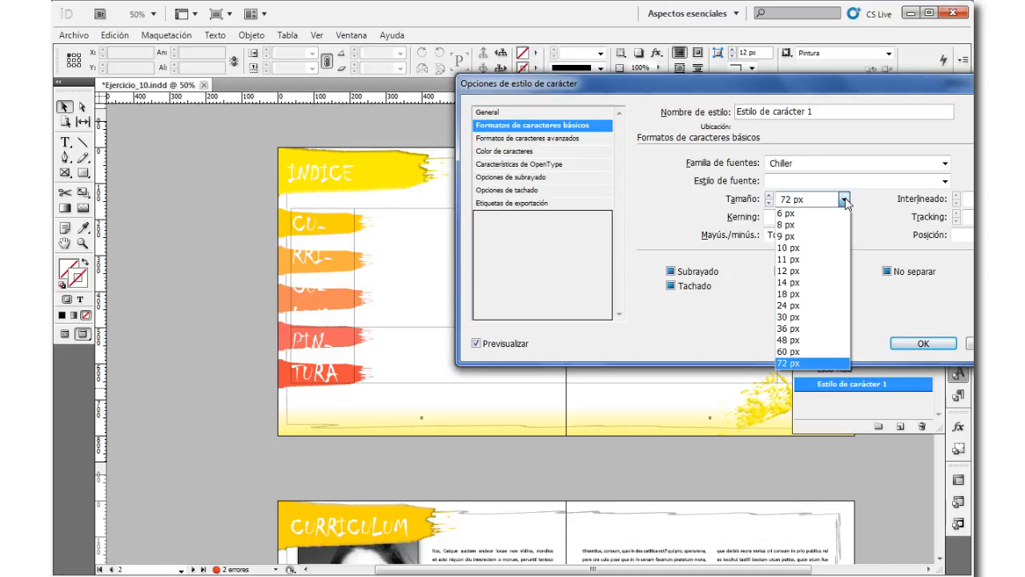
{"action": "left_click", "coordinate": [809, 340]}
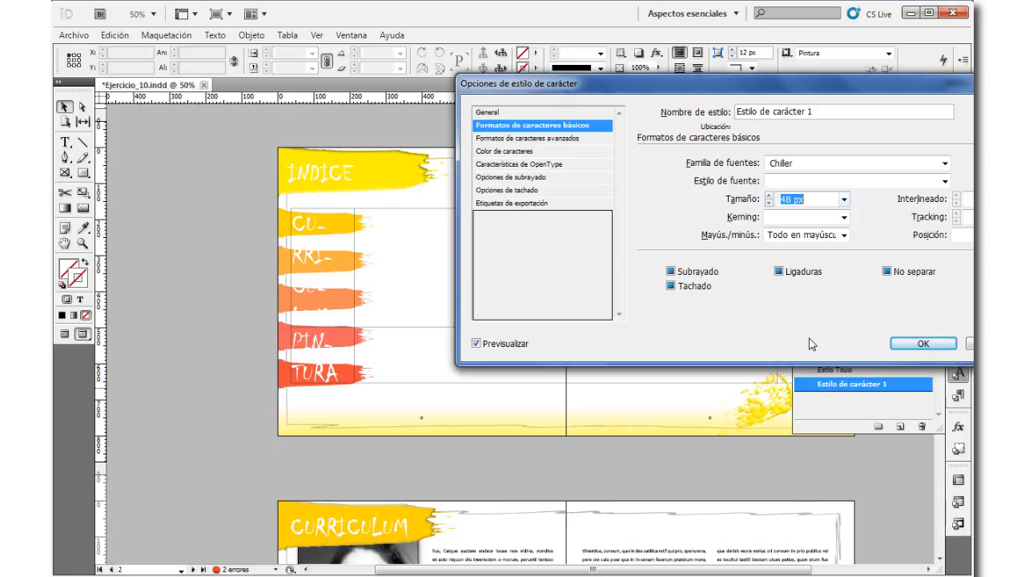
{"action": "left_click", "coordinate": [921, 342]}
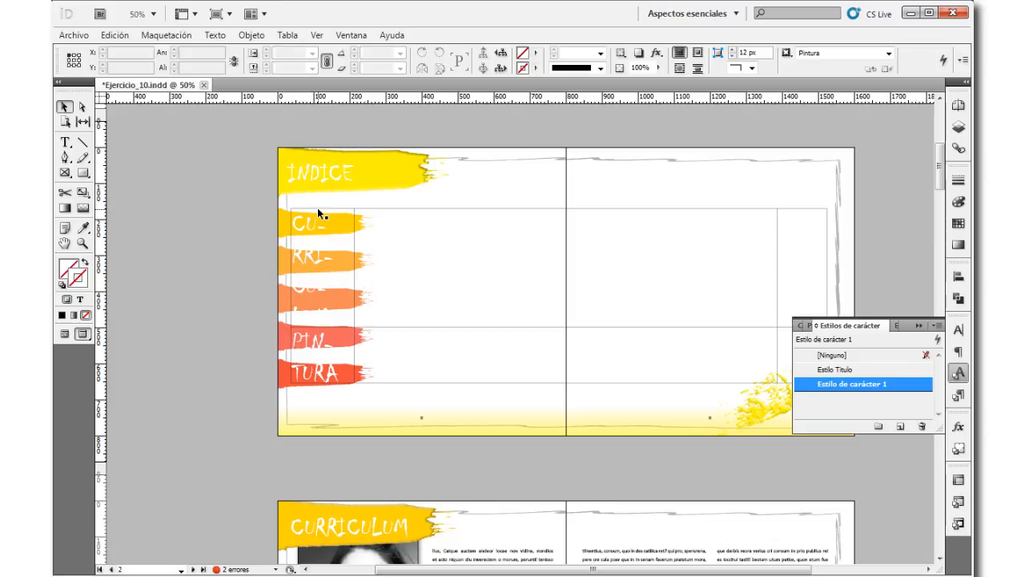
Step: Apply the Estilo de carácter 1 character style to all the text in the table's first column
{"action": "left_click", "coordinate": [401, 225]}
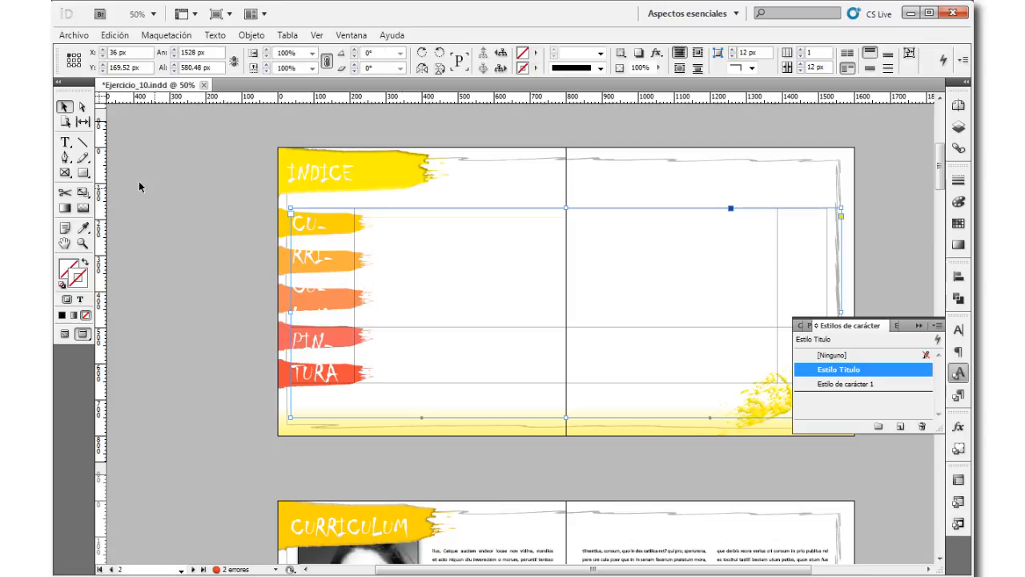
{"action": "left_click", "coordinate": [65, 142]}
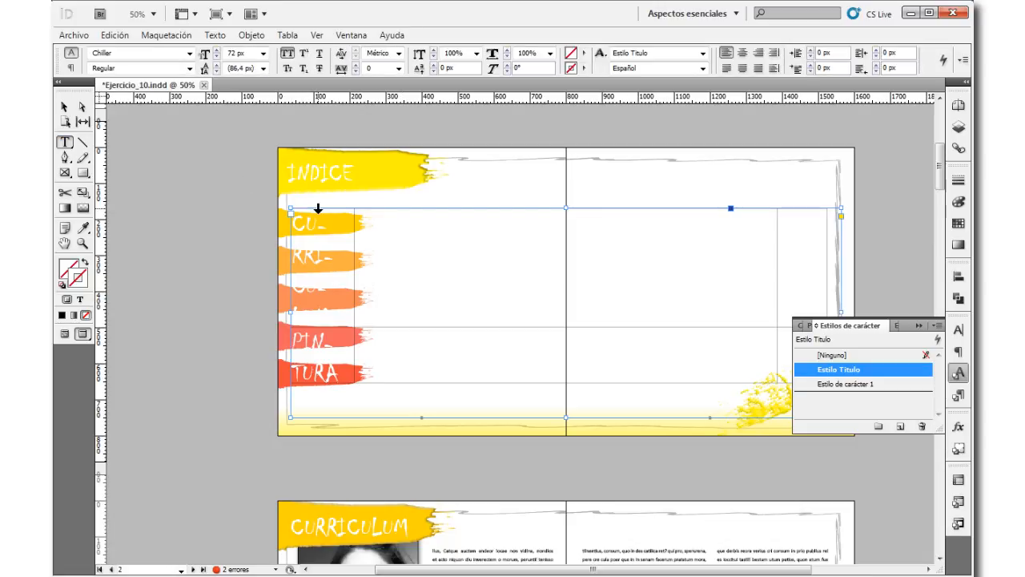
{"action": "left_click", "coordinate": [318, 210]}
{"action": "left_click", "coordinate": [898, 387]}
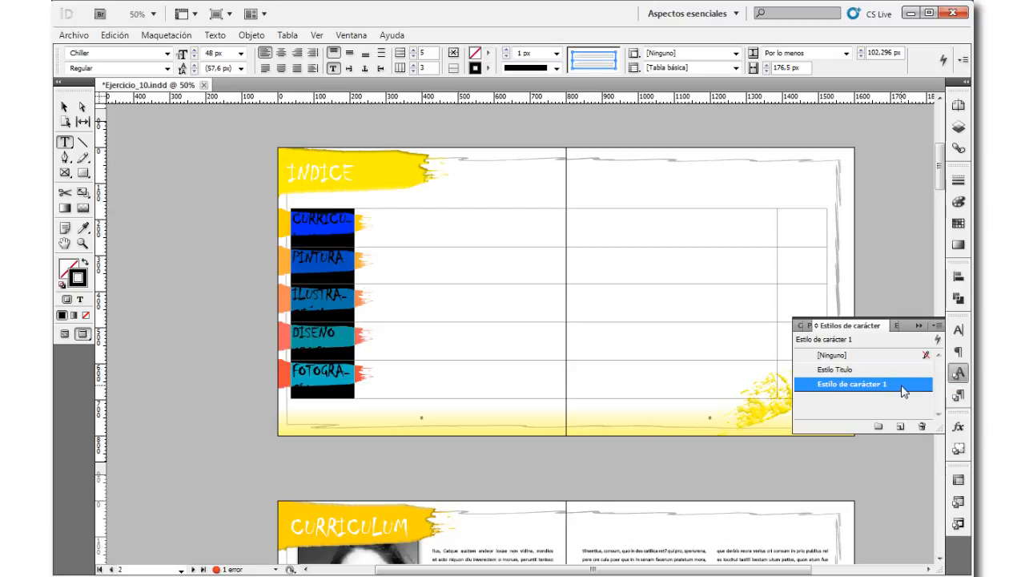
Step: Set the font size of the Estilo de carácter 1 character style to 36 px
{"action": "double_click", "coordinate": [904, 388]}
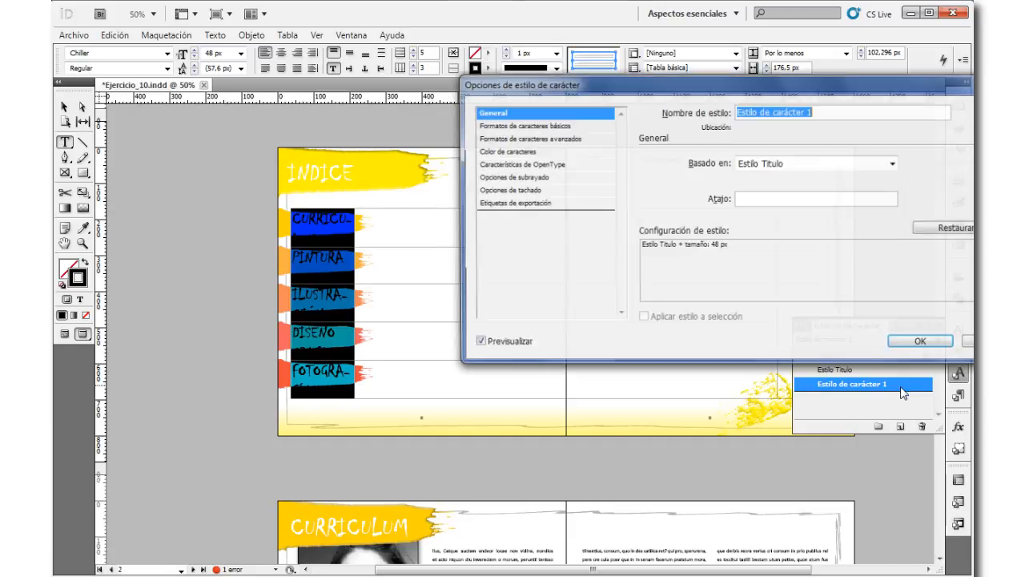
{"action": "left_click", "coordinate": [570, 126]}
{"action": "left_click", "coordinate": [844, 199]}
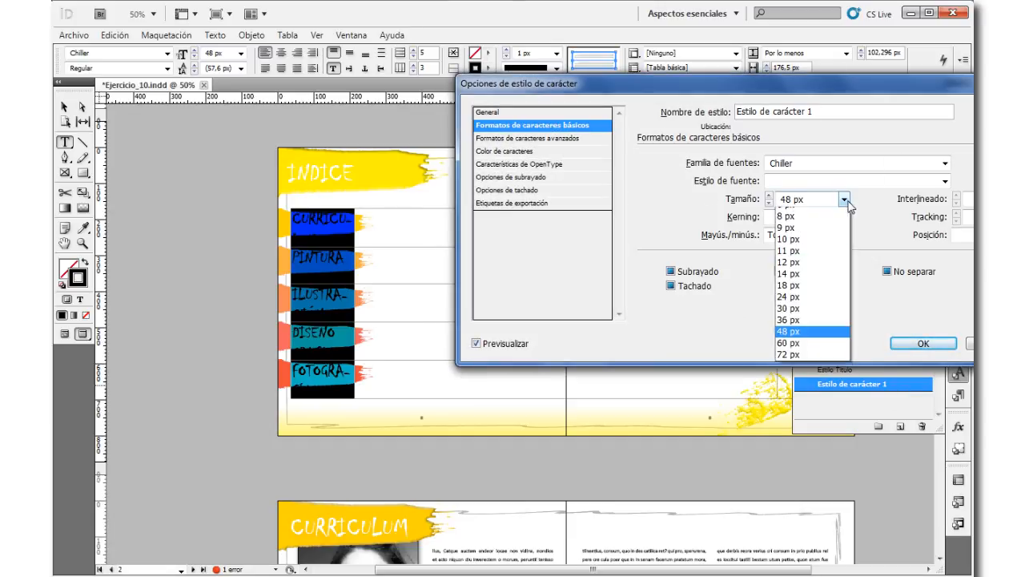
{"action": "left_click", "coordinate": [800, 335]}
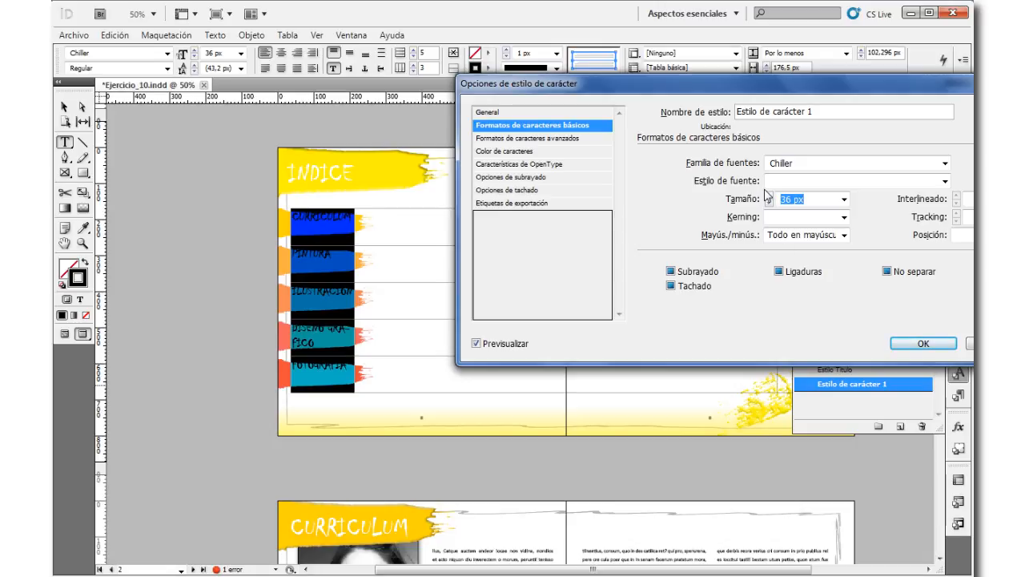
{"action": "left_click", "coordinate": [921, 343]}
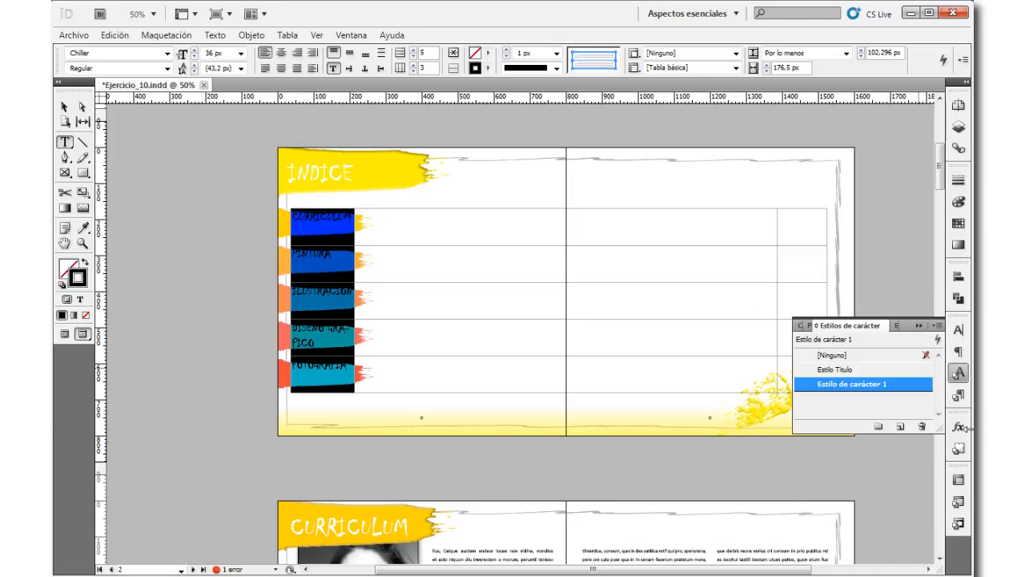
Step: Centre the first column's text vertically in its cells and widen the column to about 233 px so "Diseño Grafico" fits on one line
{"action": "left_click", "coordinate": [959, 479]}
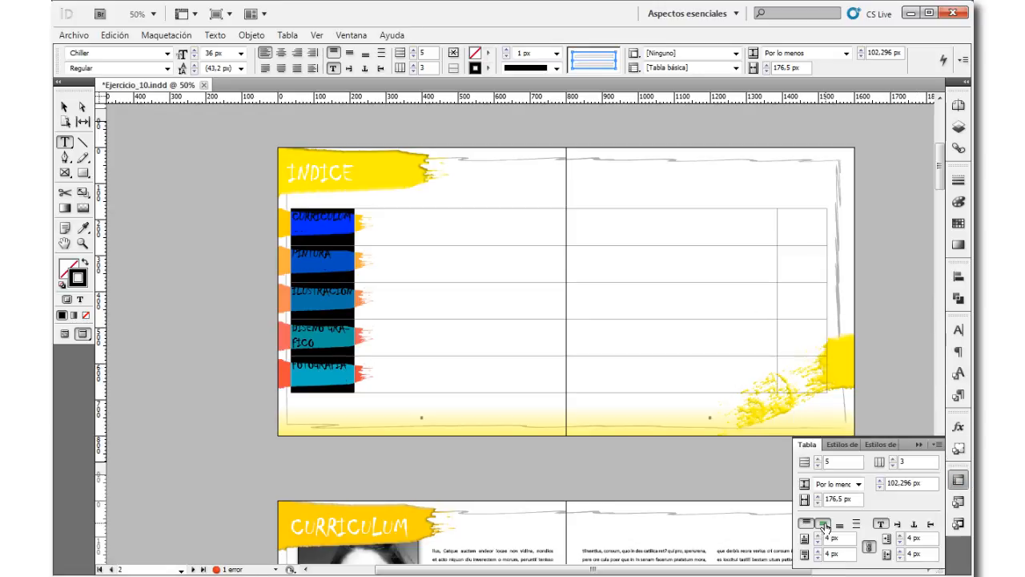
{"action": "left_click", "coordinate": [823, 525]}
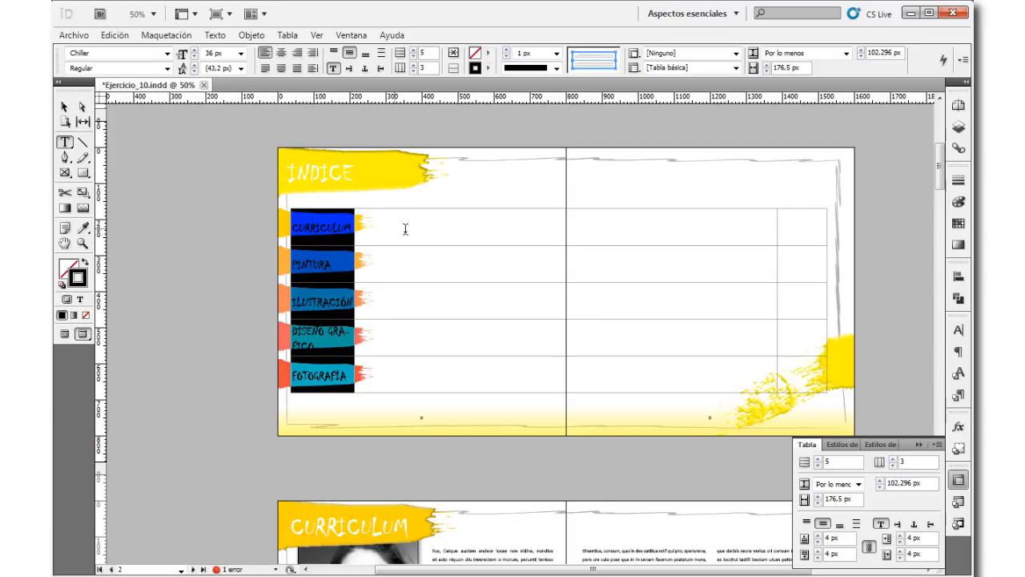
{"action": "left_click", "coordinate": [367, 242]}
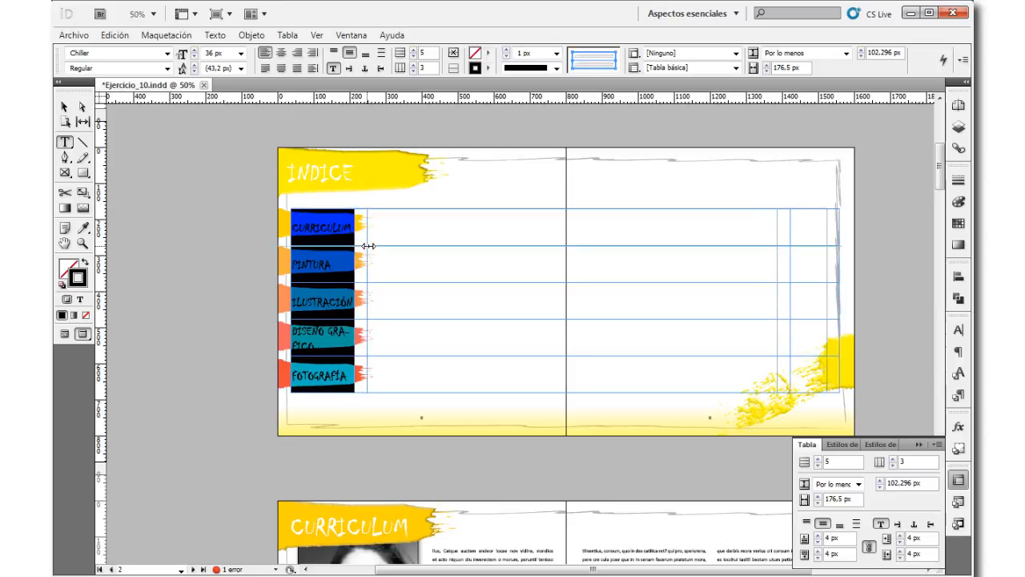
{"action": "left_click_drag", "start_coordinate": [372, 244], "coordinate": [373, 244]}
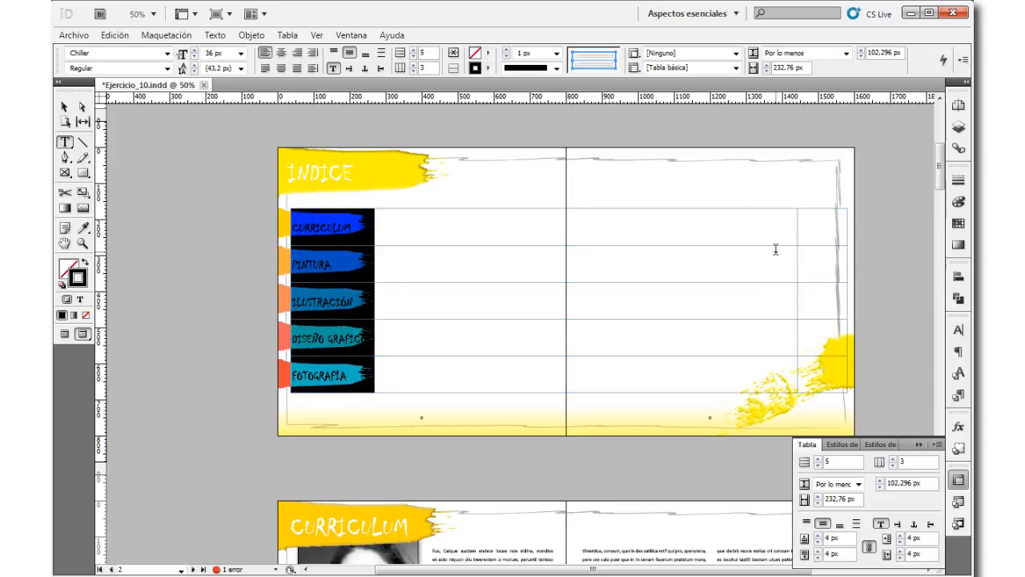
Step: Narrow the table's middle column to about 1127 px and widen the five coloured brush strokes together to about 354 px
{"action": "left_click_drag", "start_coordinate": [799, 261], "coordinate": [782, 264]}
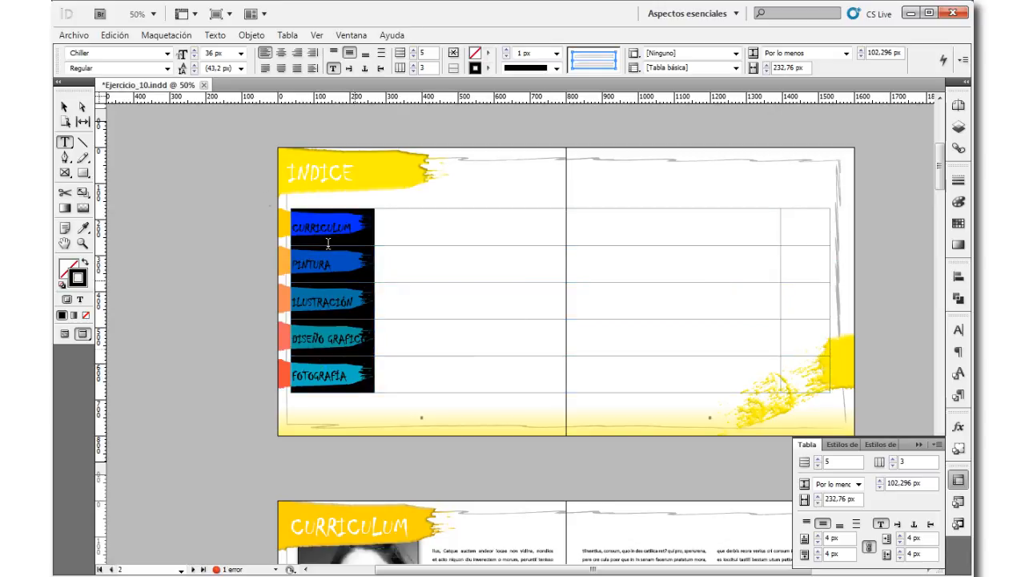
{"action": "left_click", "coordinate": [64, 106]}
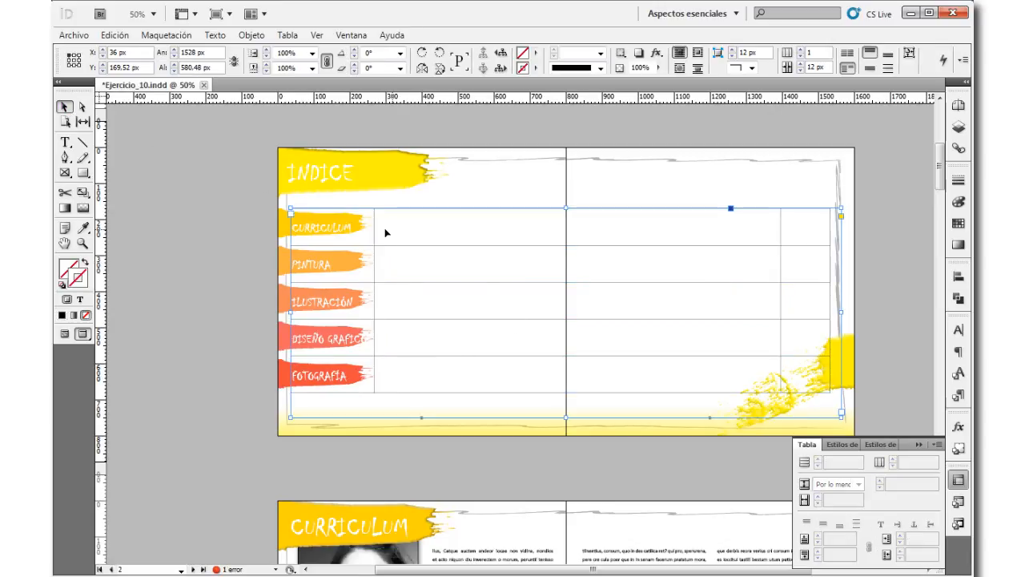
{"action": "left_click", "coordinate": [279, 222]}
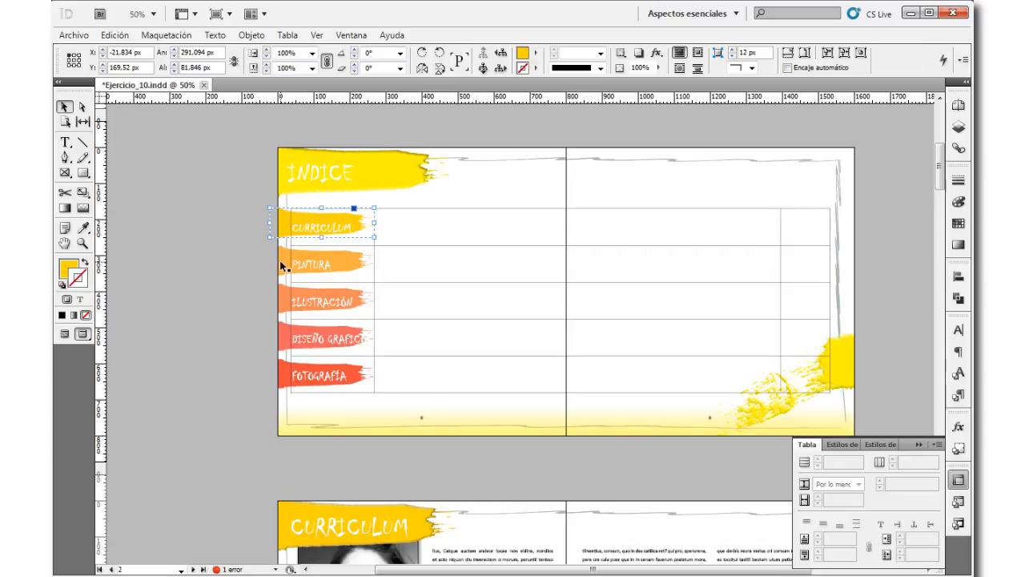
{"action": "left_click", "coordinate": [280, 261], "text": "shift"}
{"action": "left_click", "coordinate": [278, 301], "text": "shift"}
{"action": "left_click", "coordinate": [275, 339], "text": "shift"}
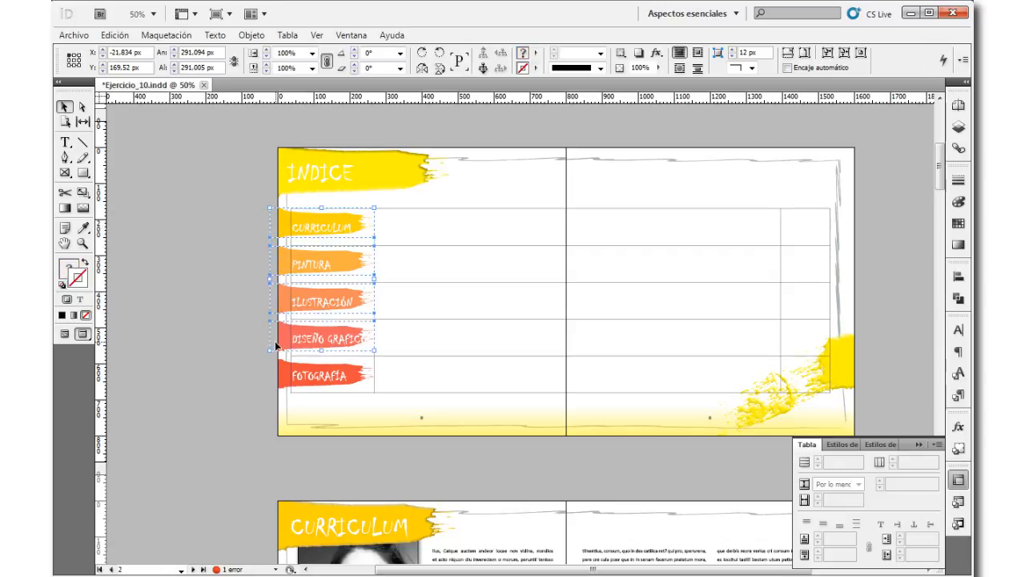
{"action": "left_click", "coordinate": [282, 379], "text": "shift"}
{"action": "left_click_drag", "start_coordinate": [375, 298], "coordinate": [399, 301]}
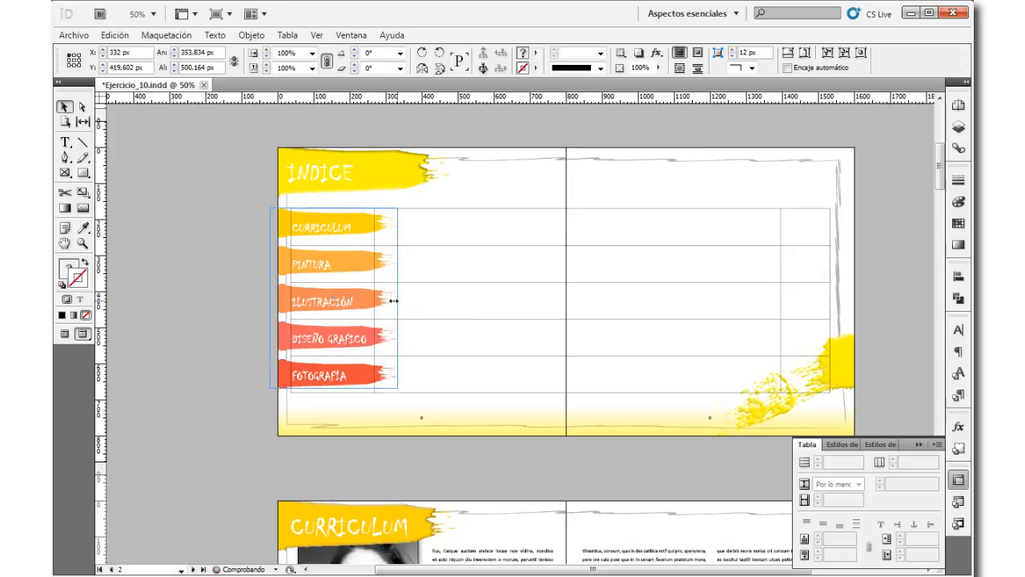
{"action": "left_click", "coordinate": [169, 238]}
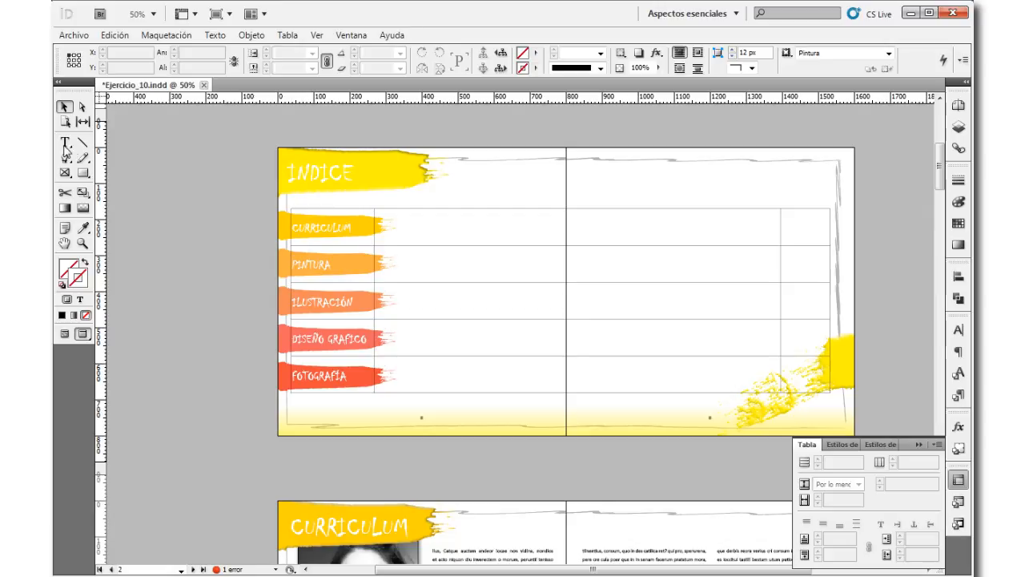
Step: Enter a long row of dots in the middle cell of the Curriculum row
{"action": "left_click", "coordinate": [66, 144]}
{"action": "left_click", "coordinate": [495, 228]}
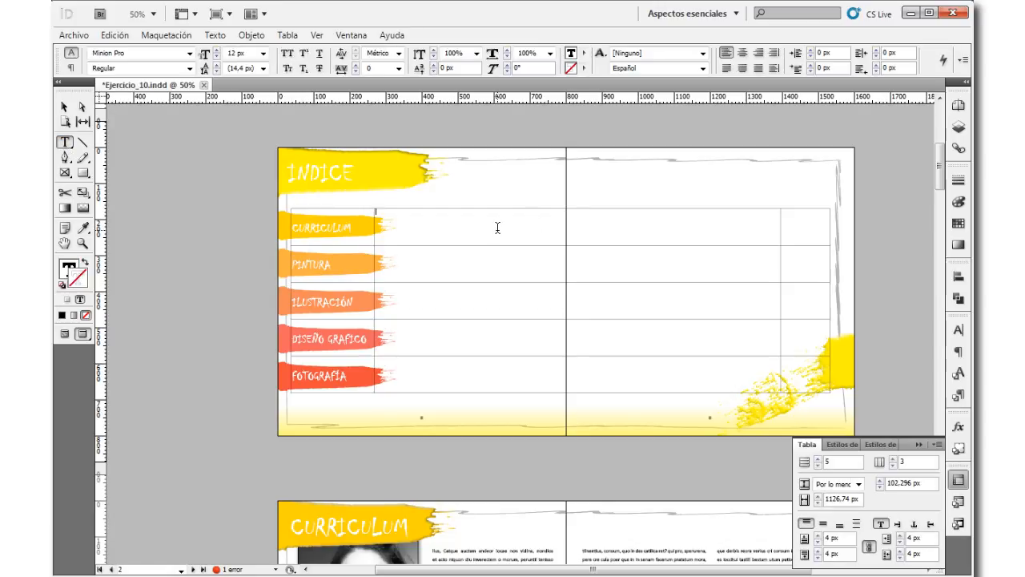
{"action": "type", "text": "..............."}
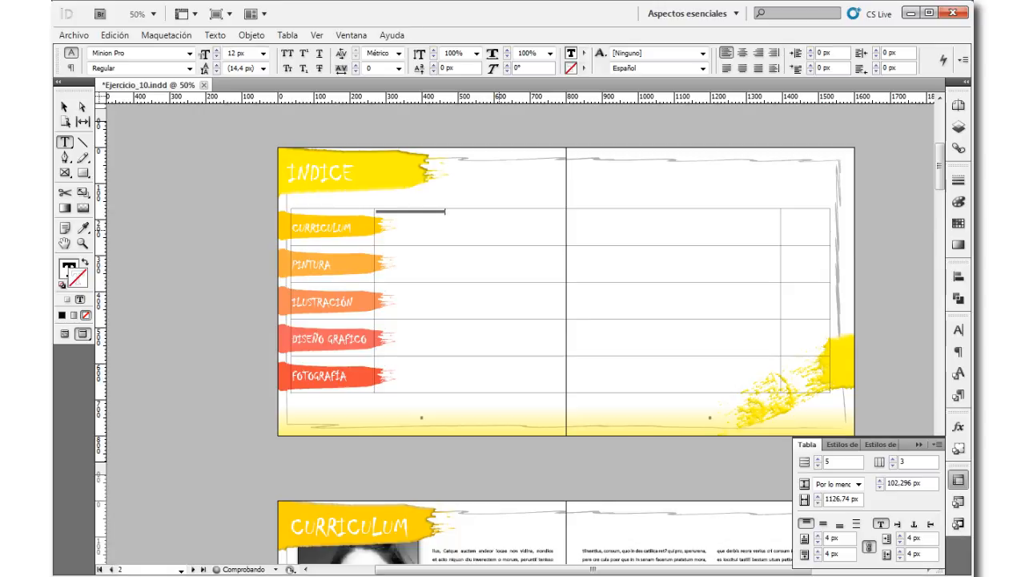
{"action": "type", "text": "......."}
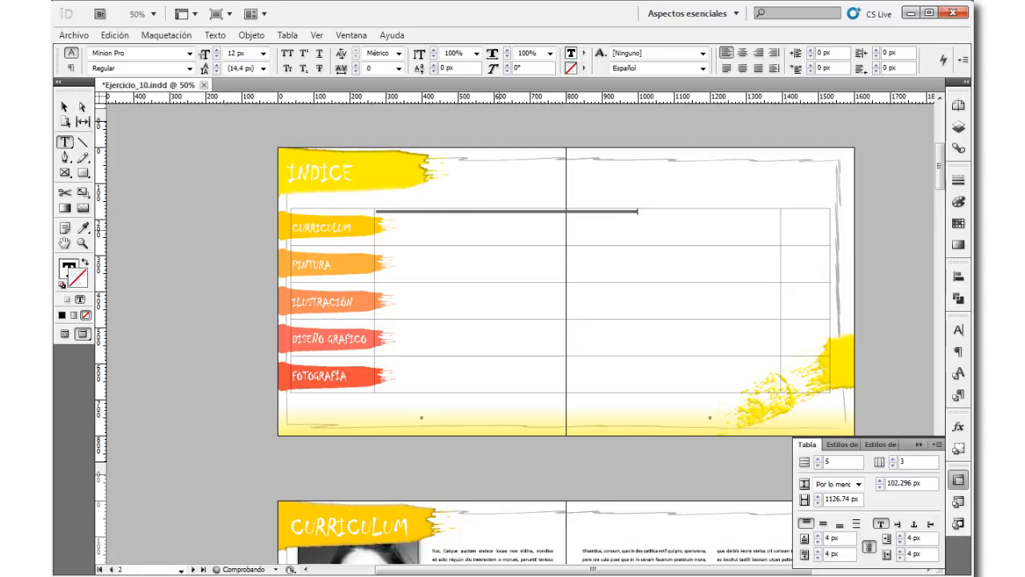
Step: Centre the contents of the table's middle column vertically and horizontally
{"action": "triple_click", "coordinate": [377, 212]}
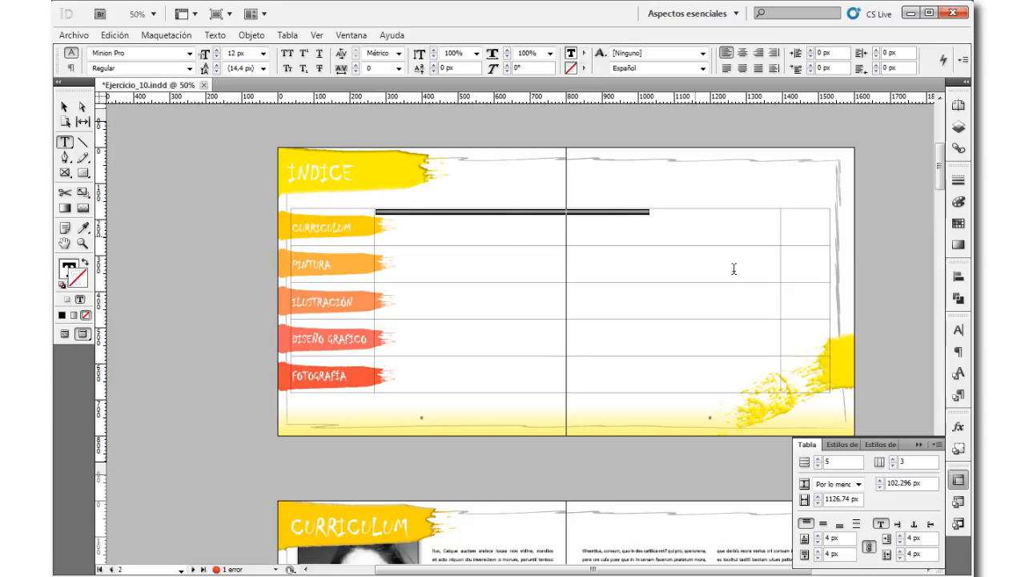
{"action": "left_click", "coordinate": [823, 523]}
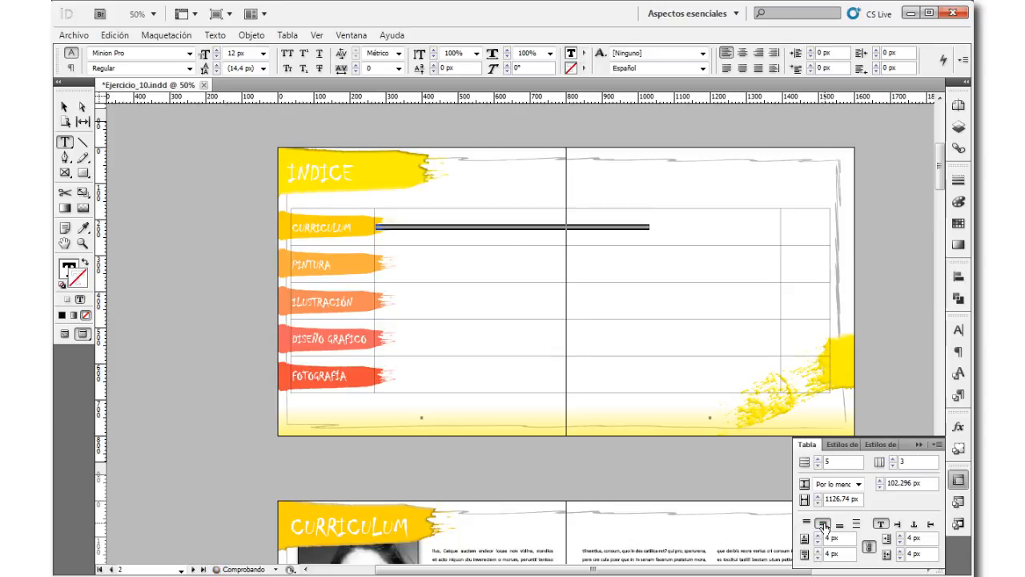
{"action": "left_click", "coordinate": [529, 207]}
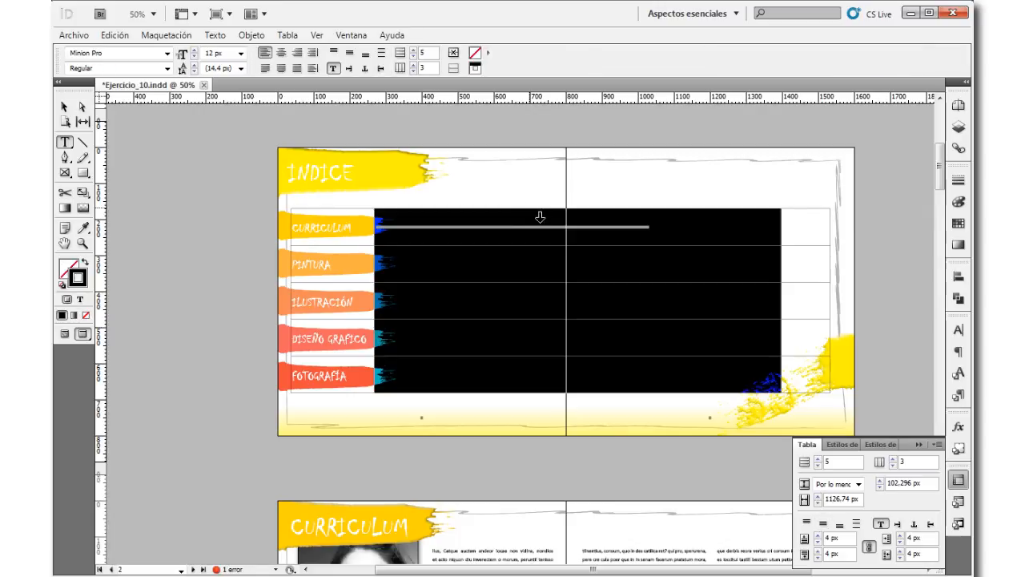
{"action": "left_click", "coordinate": [823, 525]}
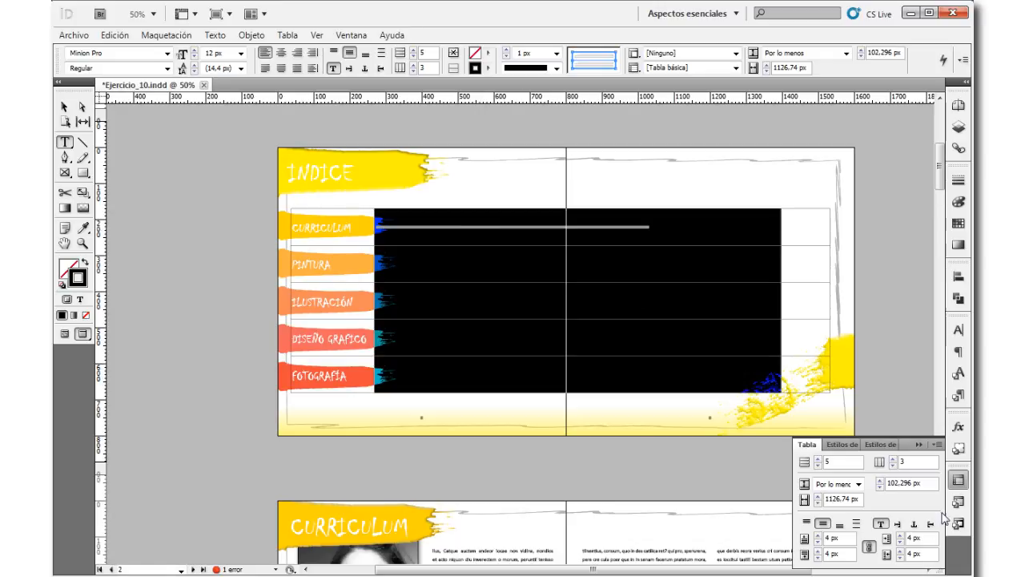
{"action": "left_click", "coordinate": [281, 53]}
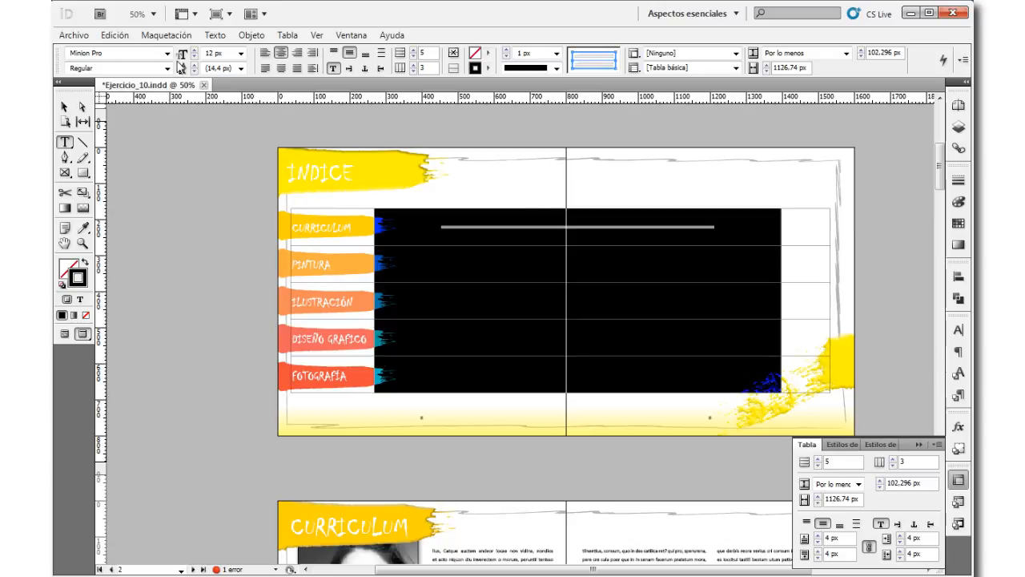
Step: Set the font size of the table's middle column to 48 px
{"action": "left_click", "coordinate": [167, 52]}
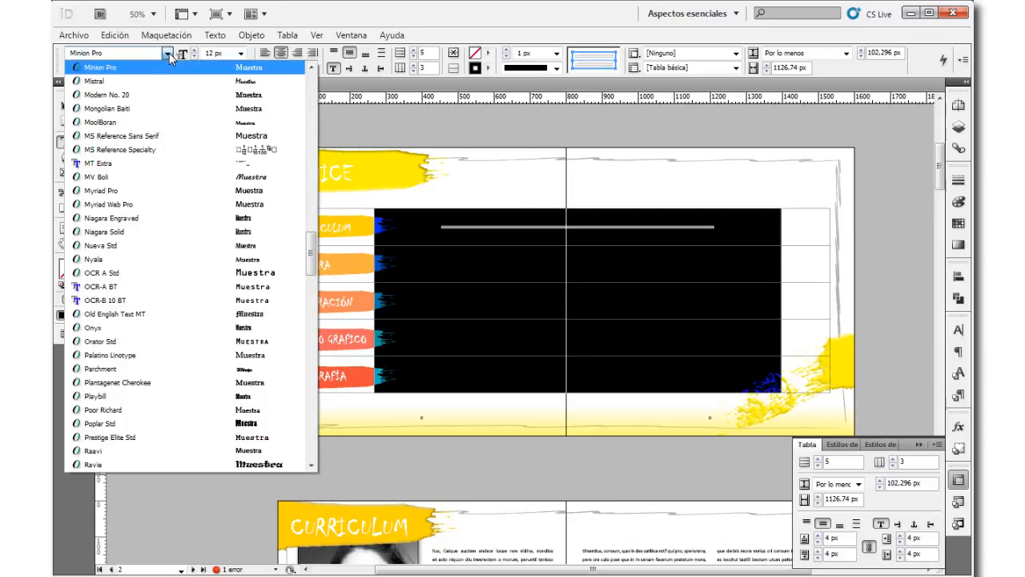
{"action": "left_click", "coordinate": [241, 53]}
{"action": "left_click", "coordinate": [240, 53]}
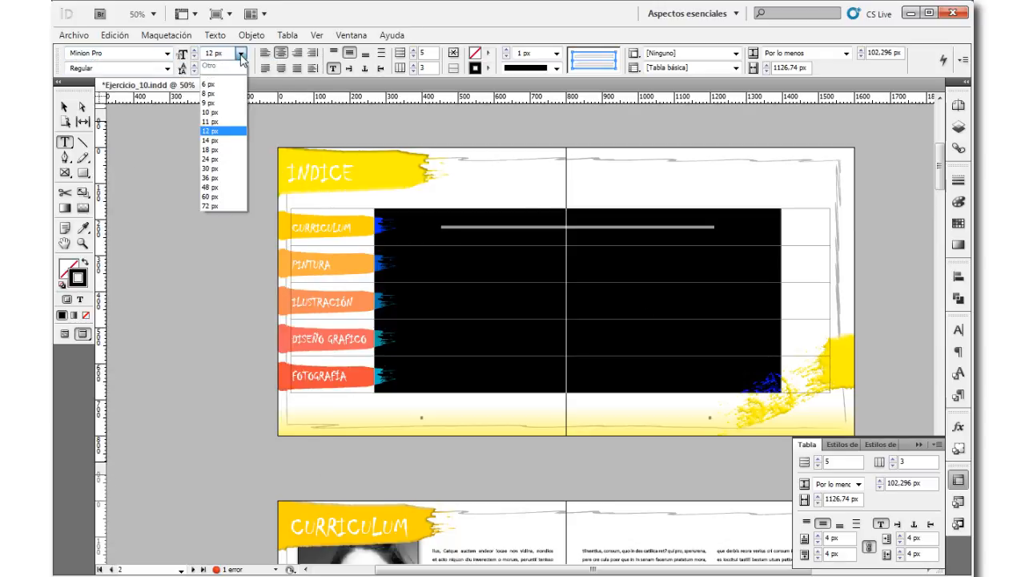
{"action": "left_click", "coordinate": [210, 187]}
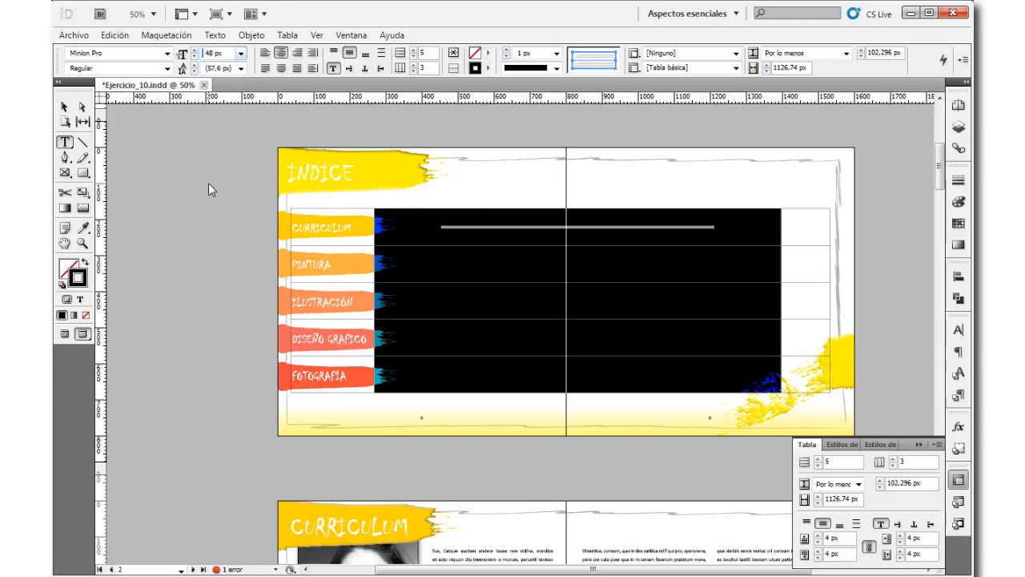
{"action": "left_click", "coordinate": [240, 52]}
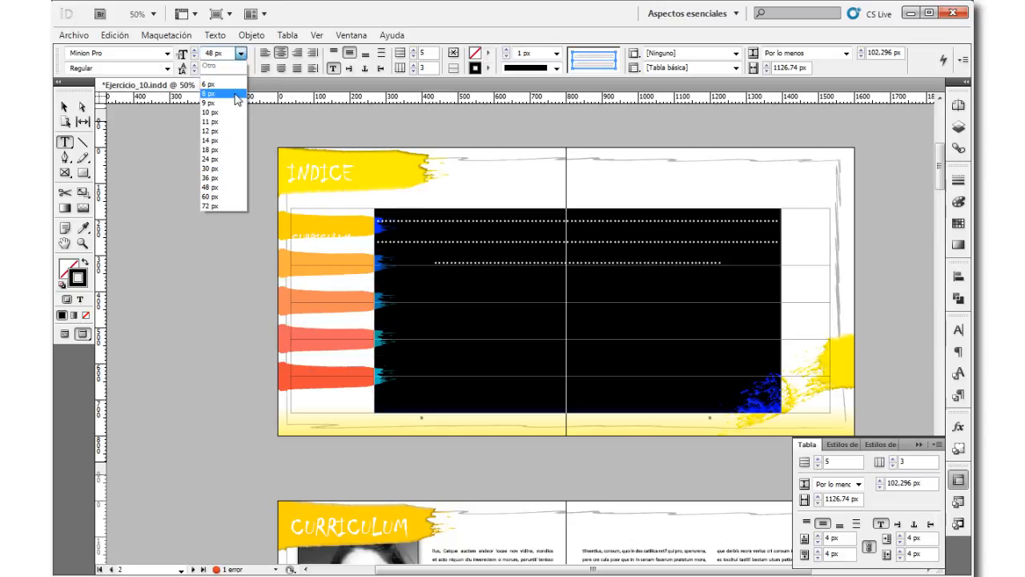
{"action": "left_click", "coordinate": [404, 20]}
Step: Delete the surplus dots in the Curriculum row so that the dotted leader fits on a single line
{"action": "left_click", "coordinate": [408, 237]}
{"action": "left_click_drag", "start_coordinate": [378, 238], "coordinate": [712, 248]}
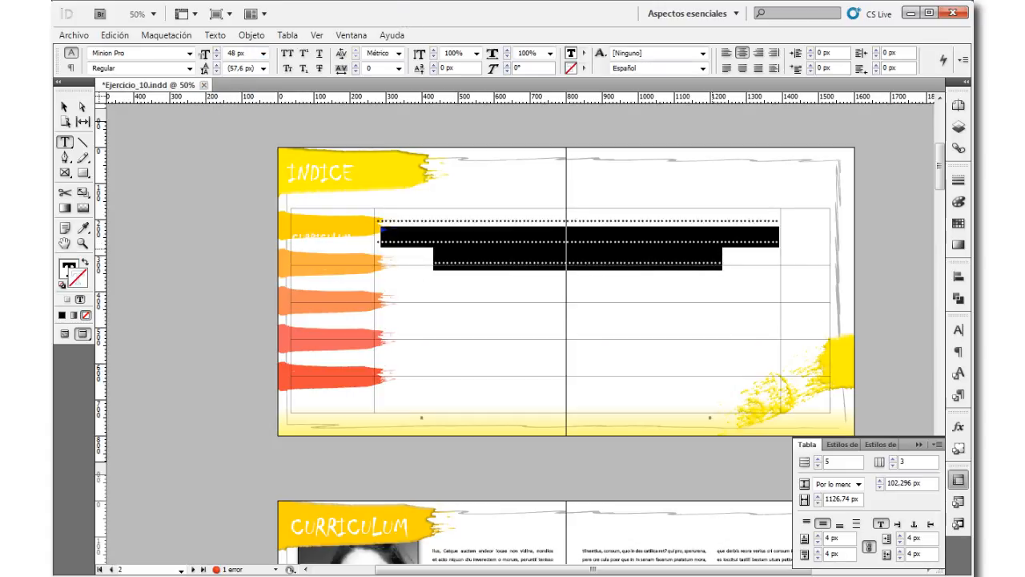
{"action": "key", "text": "BackSpace"}
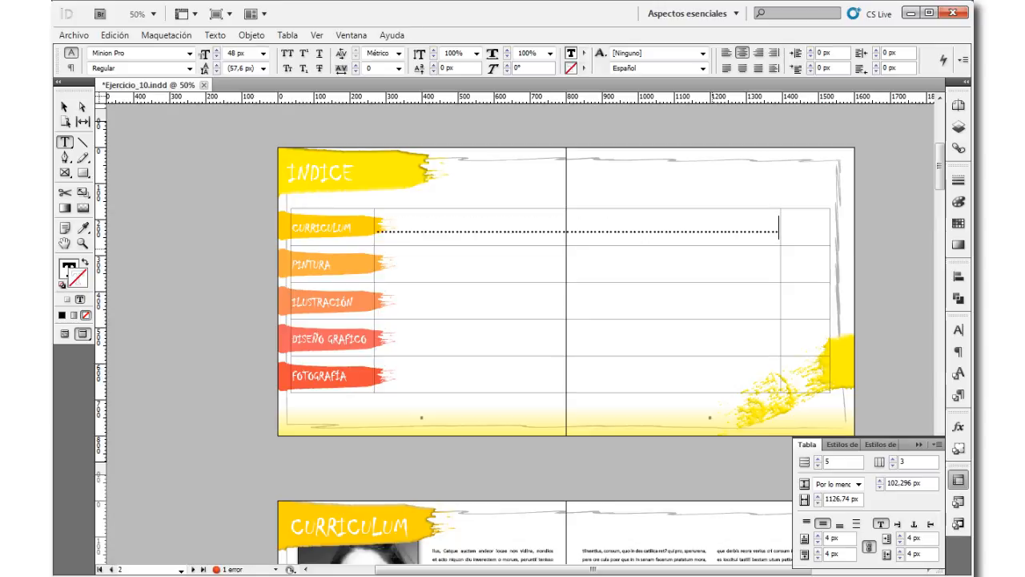
{"action": "key", "text": "BackSpace"}
{"action": "key", "text": "BackSpace"}
{"action": "key", "text": "BackSpace"}
{"action": "key", "text": "BackSpace"}
Step: Right-align the middle column's text and delete the first few dots of the leader beside the Curriculum brush stroke
{"action": "left_click", "coordinate": [583, 205]}
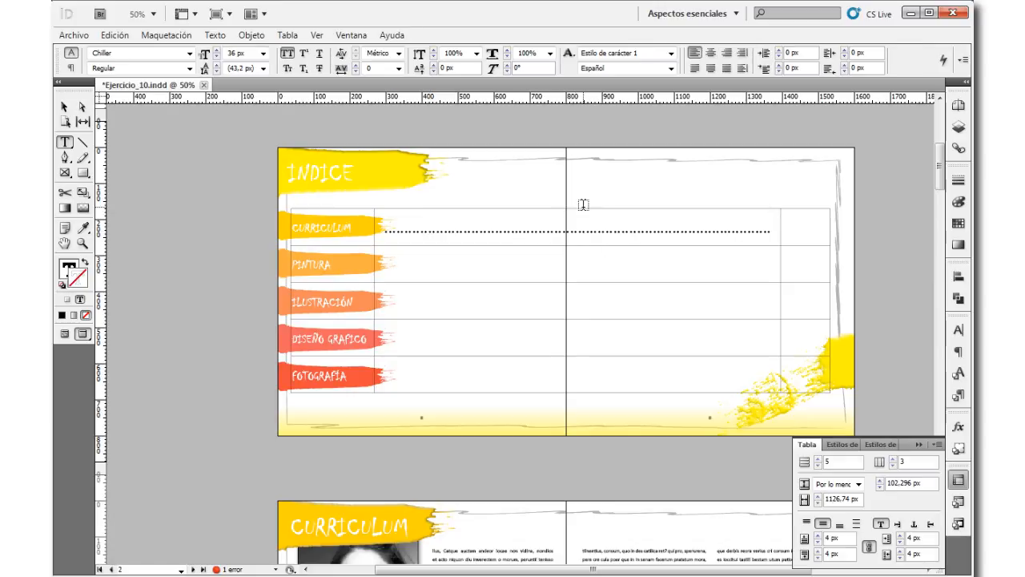
{"action": "left_click", "coordinate": [583, 209]}
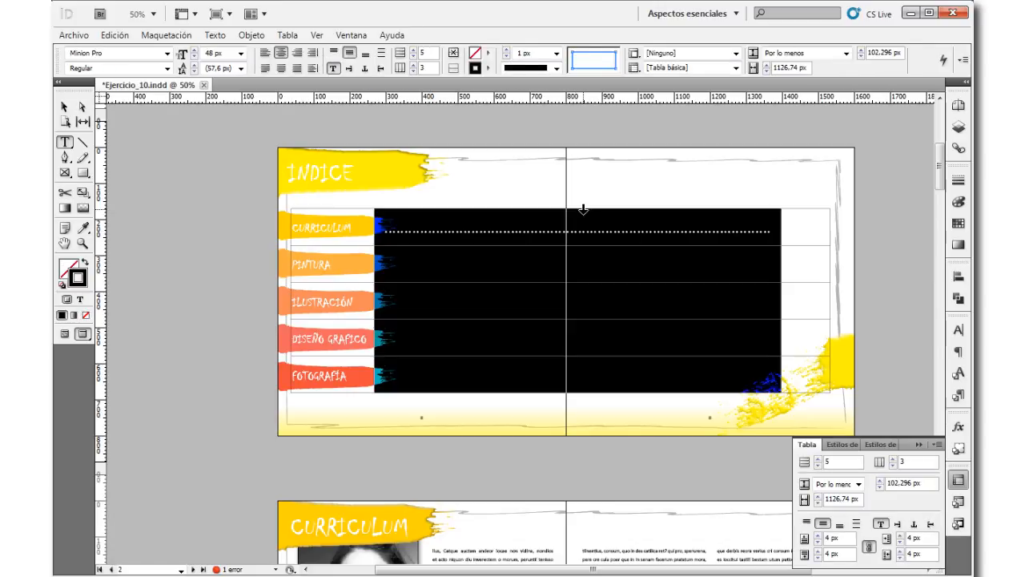
{"action": "left_click", "coordinate": [297, 53]}
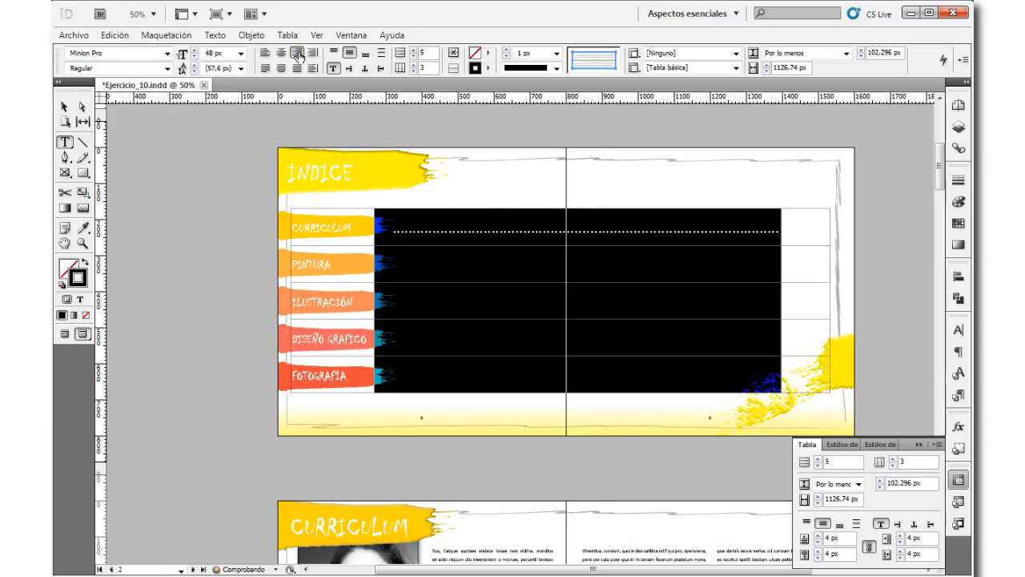
{"action": "left_click", "coordinate": [423, 231]}
{"action": "left_click_drag", "start_coordinate": [393, 229], "coordinate": [406, 235]}
{"action": "key", "text": "Delete"}
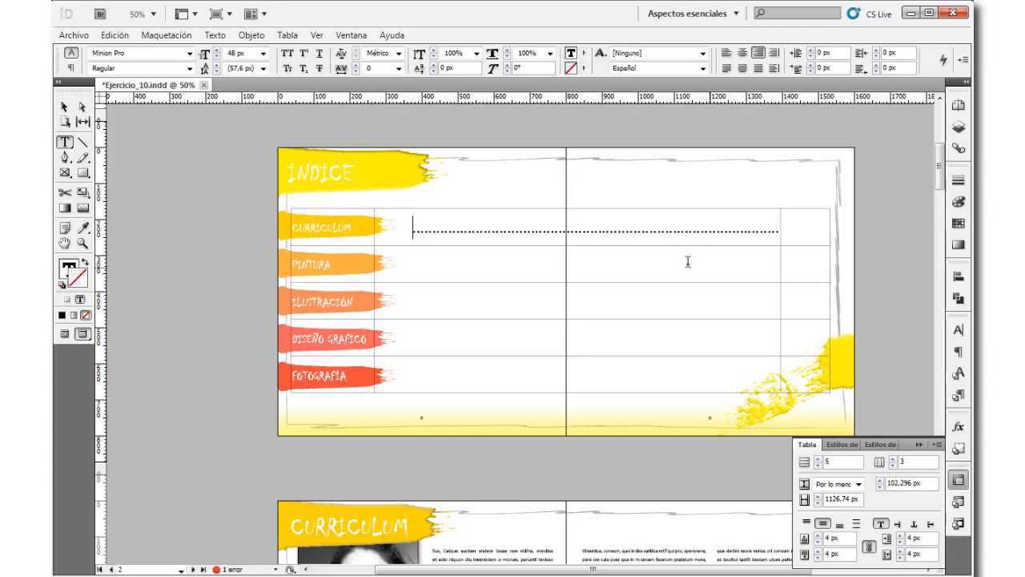
Step: Set the middle column's font style to Bold Cond and delete the leading dots that overlap the Curriculum brush stroke
{"action": "left_click_drag", "start_coordinate": [412, 229], "coordinate": [775, 226]}
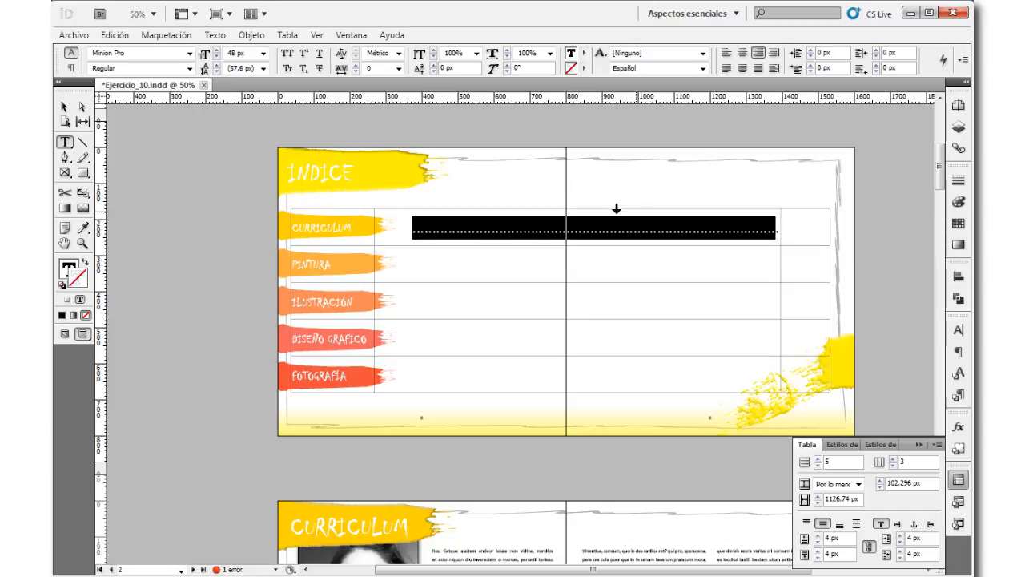
{"action": "left_click", "coordinate": [566, 206]}
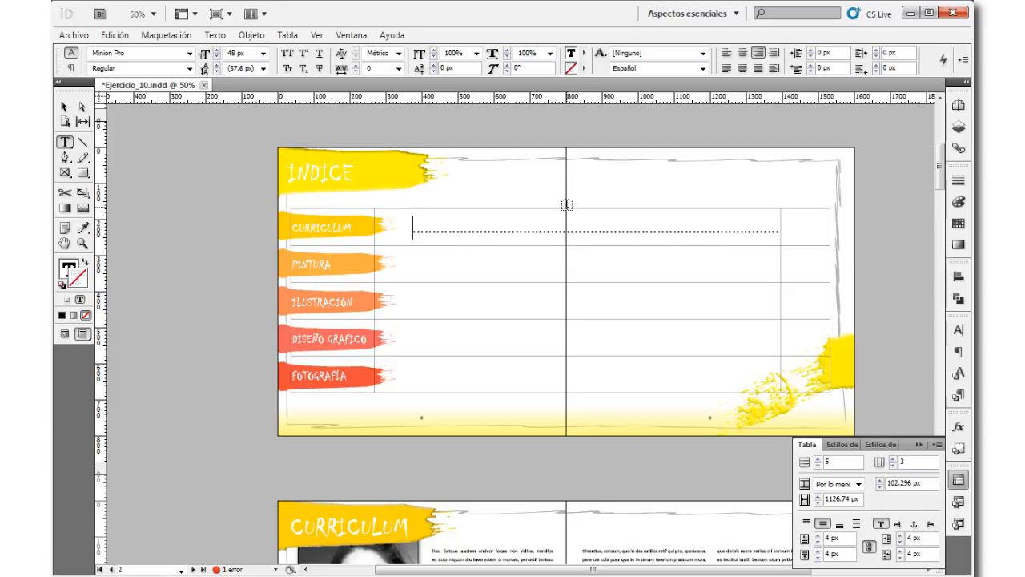
{"action": "left_click", "coordinate": [567, 210]}
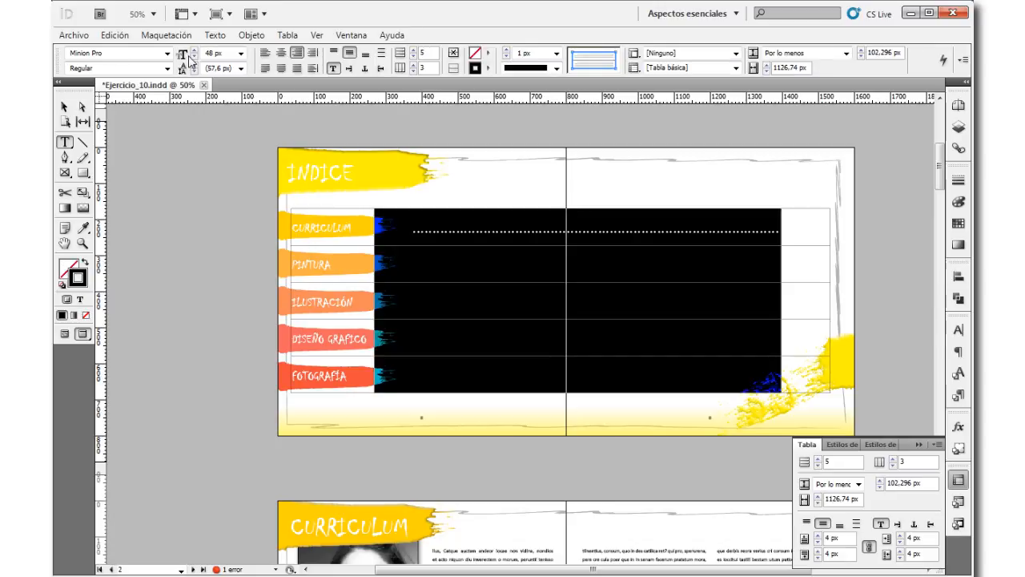
{"action": "left_click", "coordinate": [167, 69]}
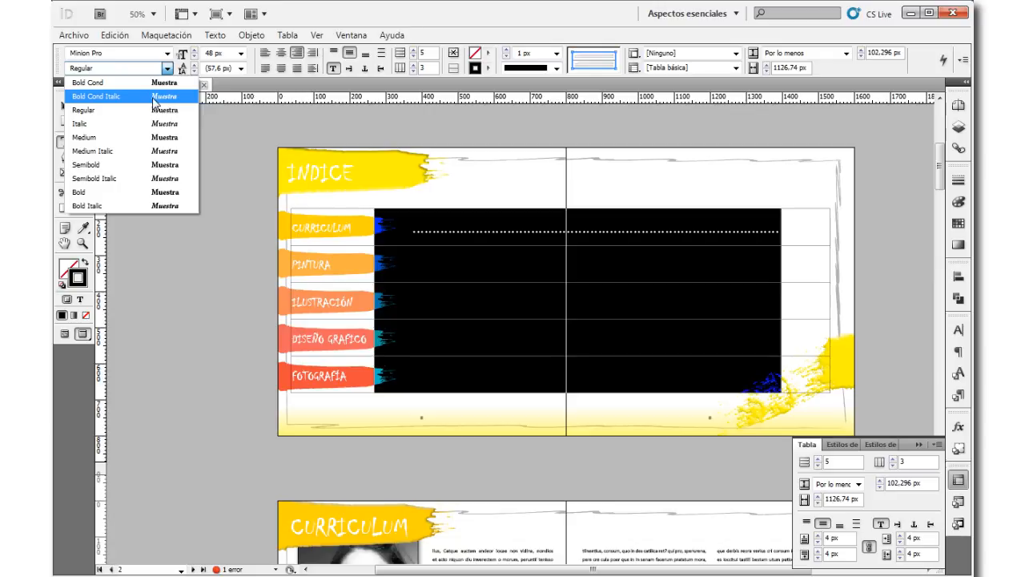
{"action": "left_click", "coordinate": [176, 83]}
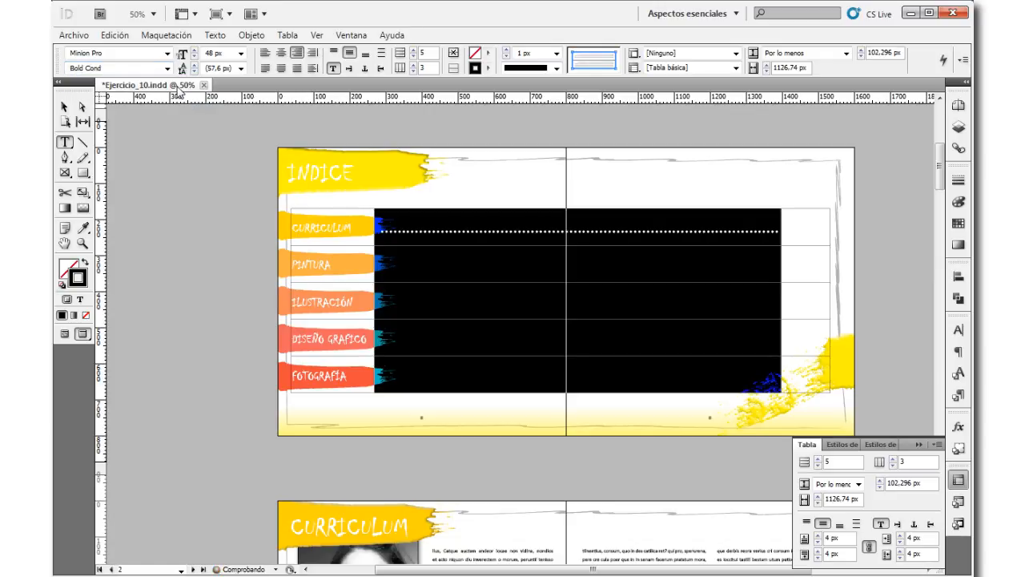
{"action": "left_click_drag", "start_coordinate": [404, 231], "coordinate": [381, 232]}
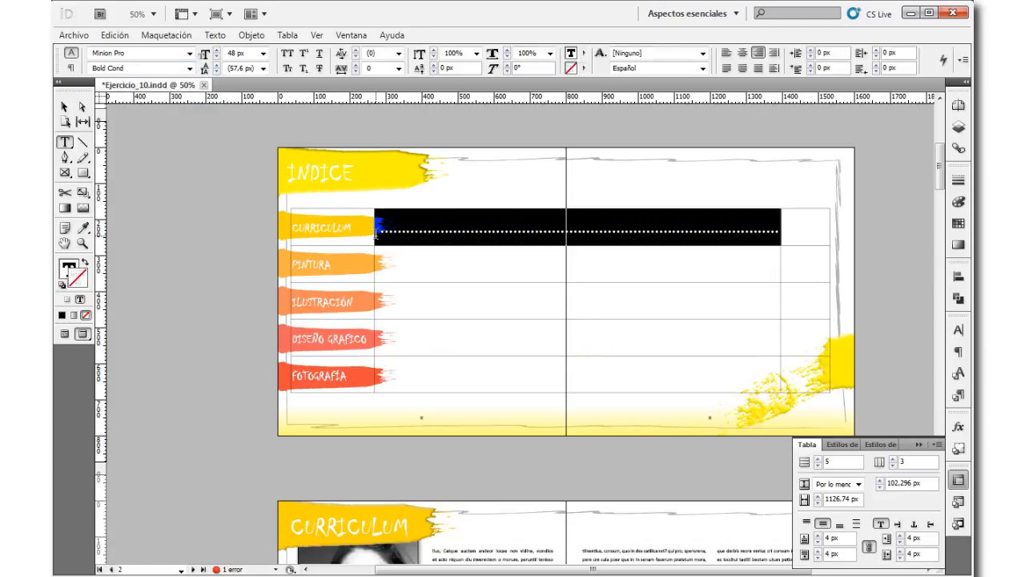
{"action": "left_click", "coordinate": [393, 235]}
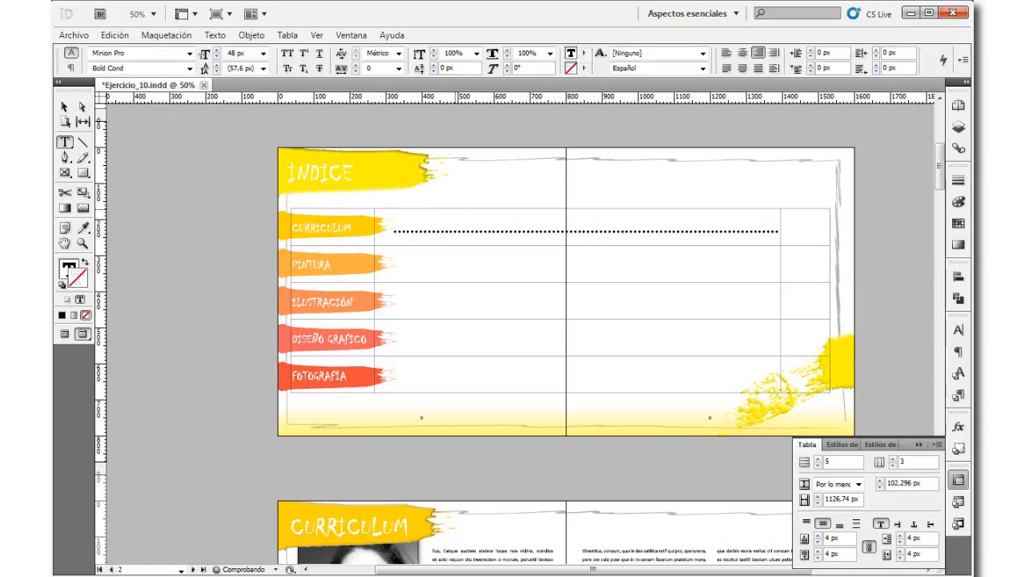
Step: Recolour the Curriculum row's dotted leader with the yellow r255g212b0 sampled from its brush stroke using the Eyedropper
{"action": "left_click", "coordinate": [482, 208]}
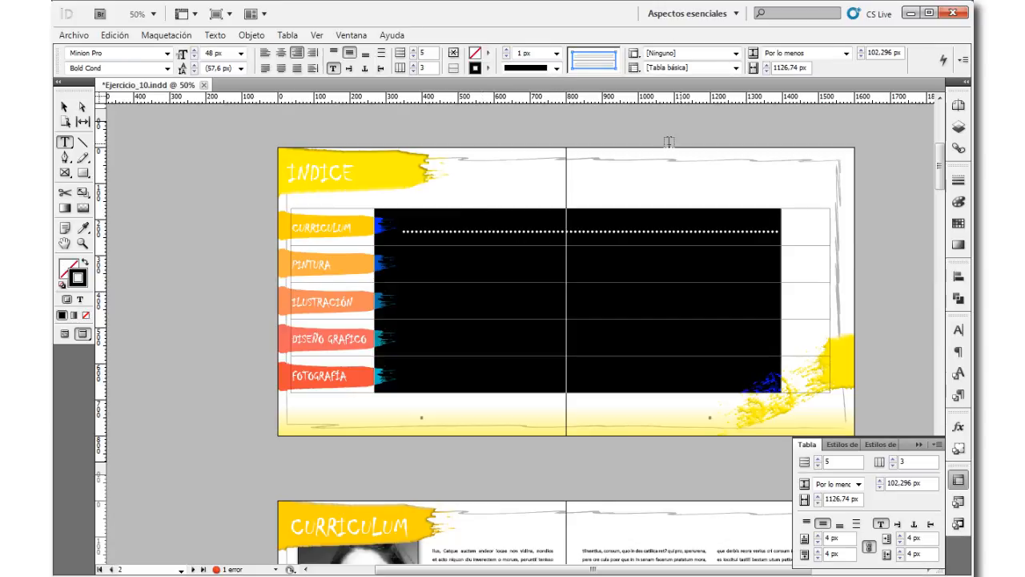
{"action": "left_click", "coordinate": [79, 298]}
{"action": "left_click", "coordinate": [67, 269]}
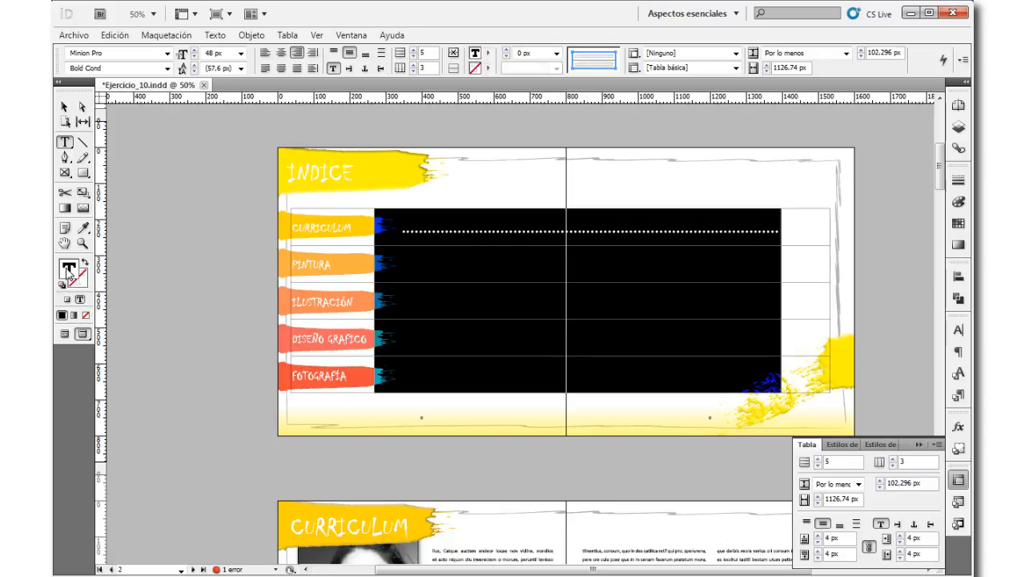
{"action": "left_click", "coordinate": [960, 223]}
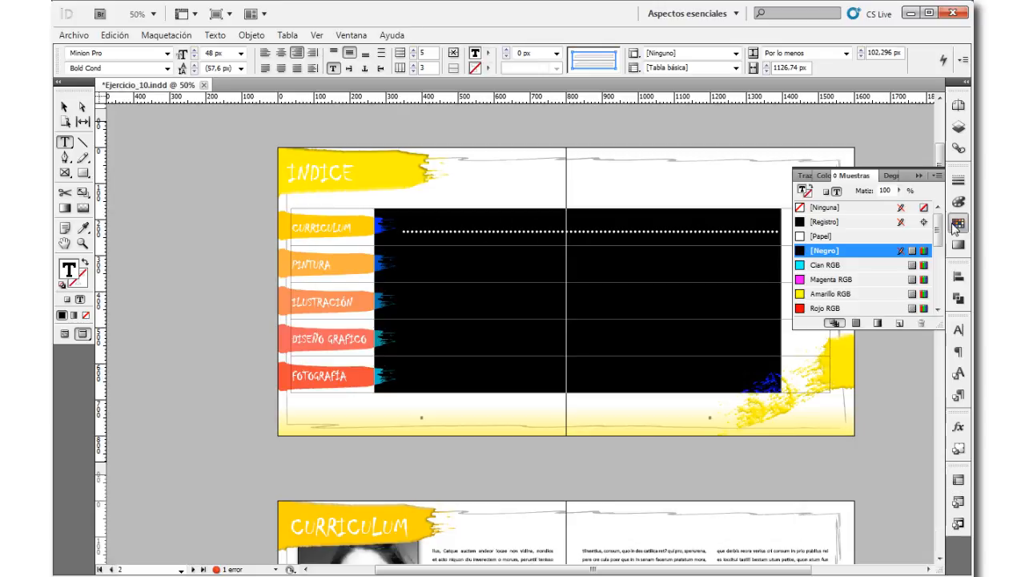
{"action": "scroll", "coordinate": [863, 255], "scroll_direction": "down", "scroll_amount": 8}
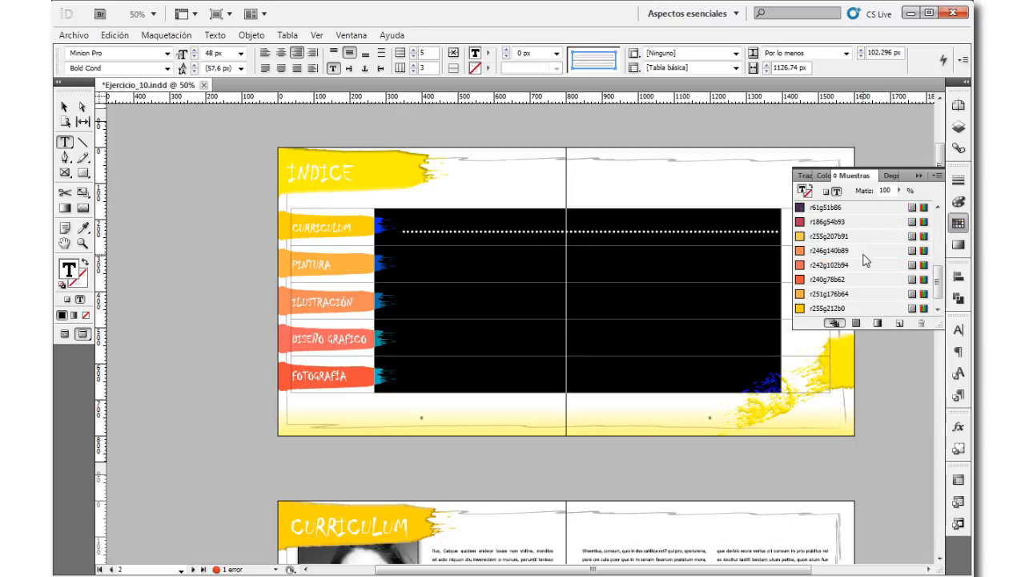
{"action": "scroll", "coordinate": [865, 261], "scroll_direction": "up", "scroll_amount": 3}
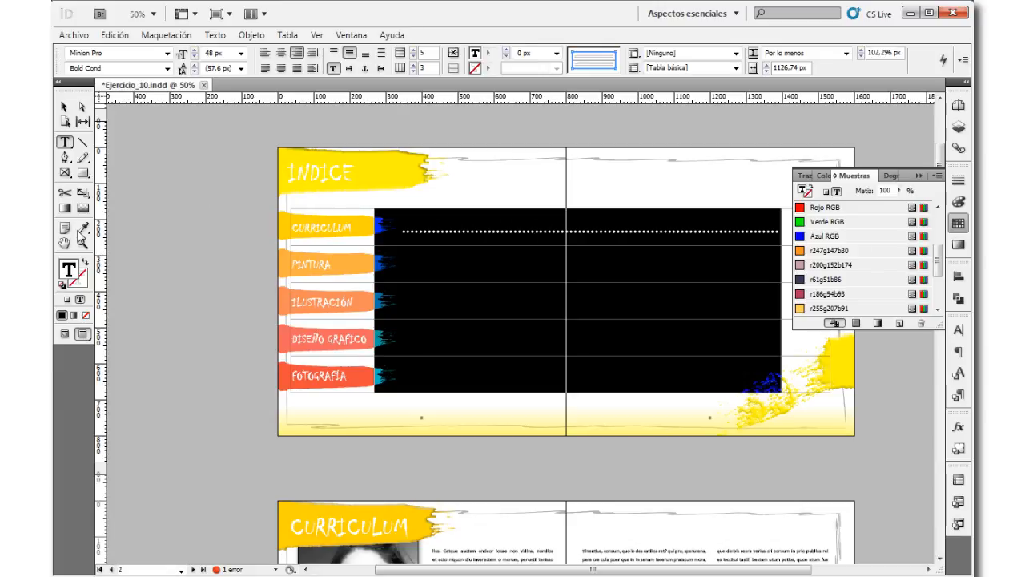
{"action": "left_click", "coordinate": [83, 229]}
{"action": "left_click", "coordinate": [356, 228]}
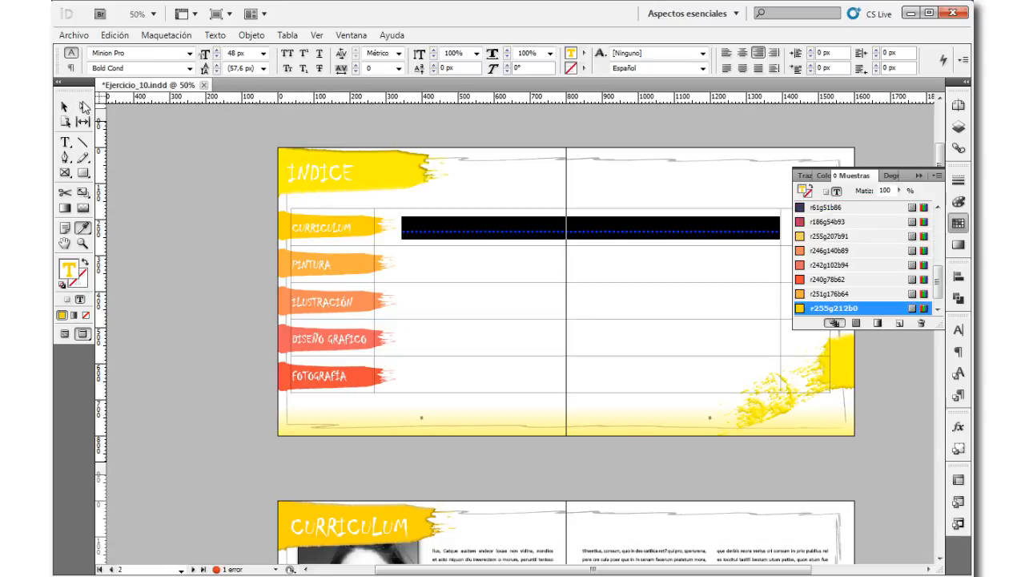
{"action": "left_click", "coordinate": [64, 106]}
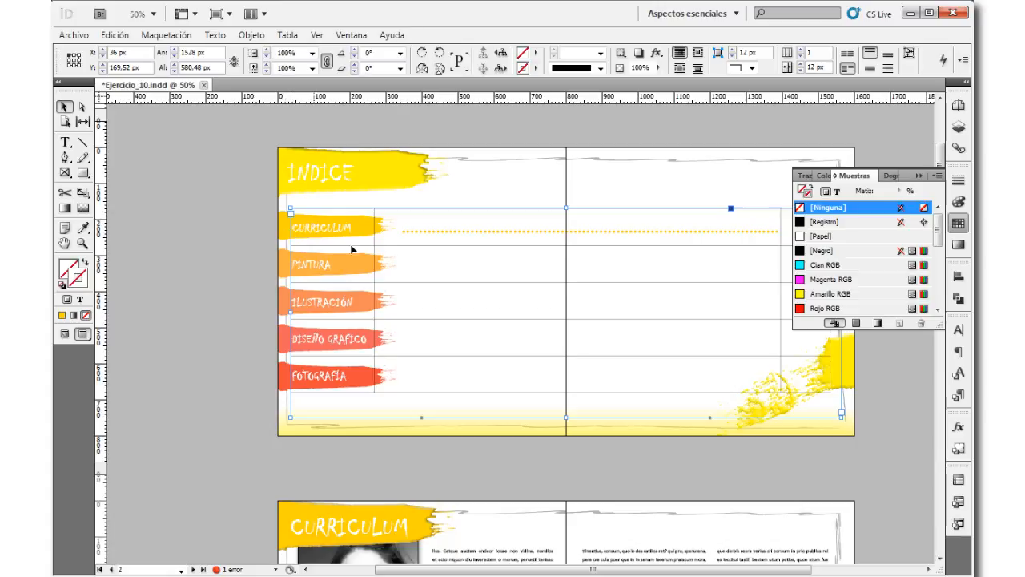
Step: Copy the yellow dotted leader into the middle cells of the Pintura, Ilustración, Diseño Grafico and Fotografía rows
{"action": "left_click", "coordinate": [65, 141]}
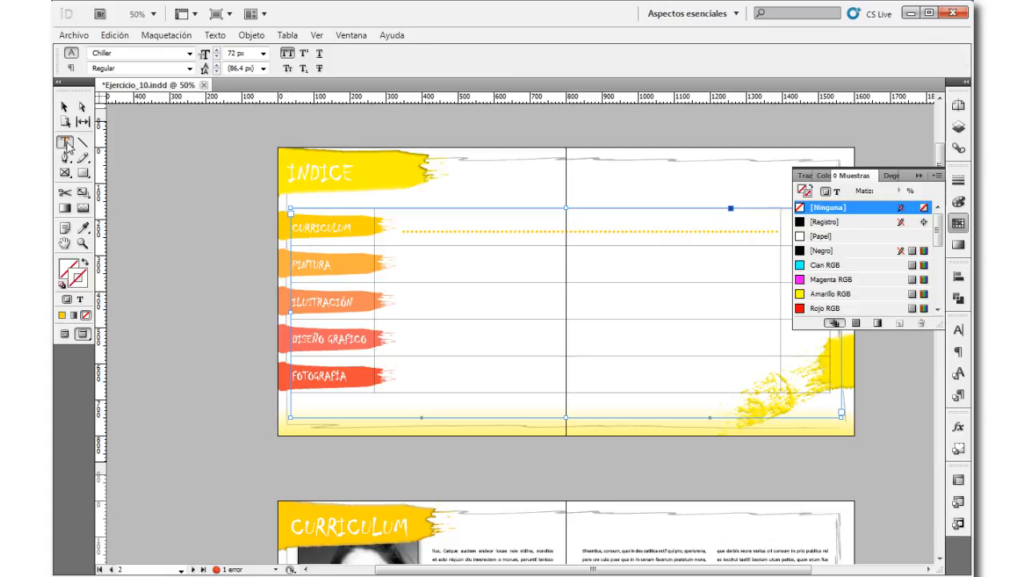
{"action": "triple_click", "coordinate": [496, 230]}
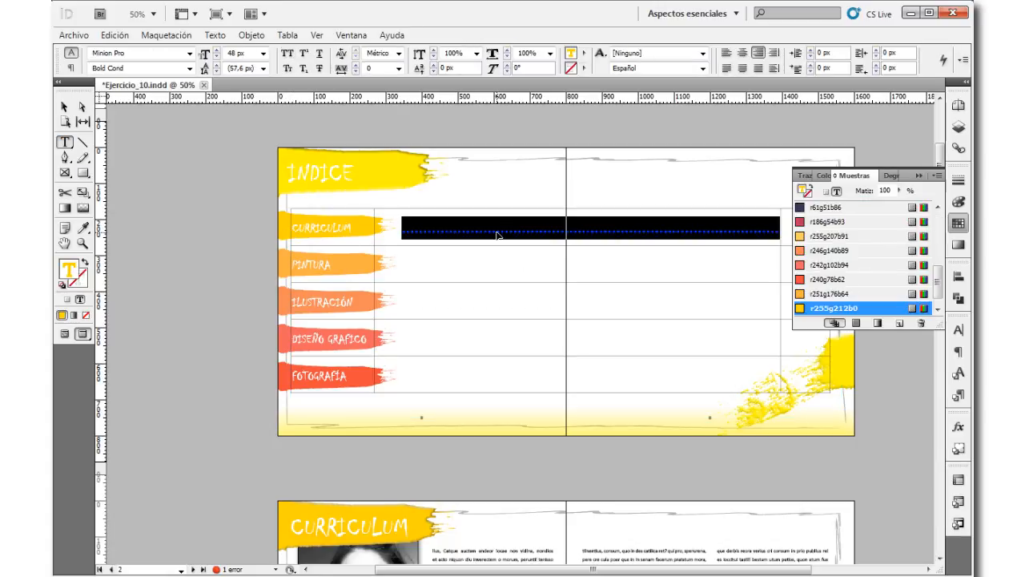
{"action": "left_click", "coordinate": [498, 258]}
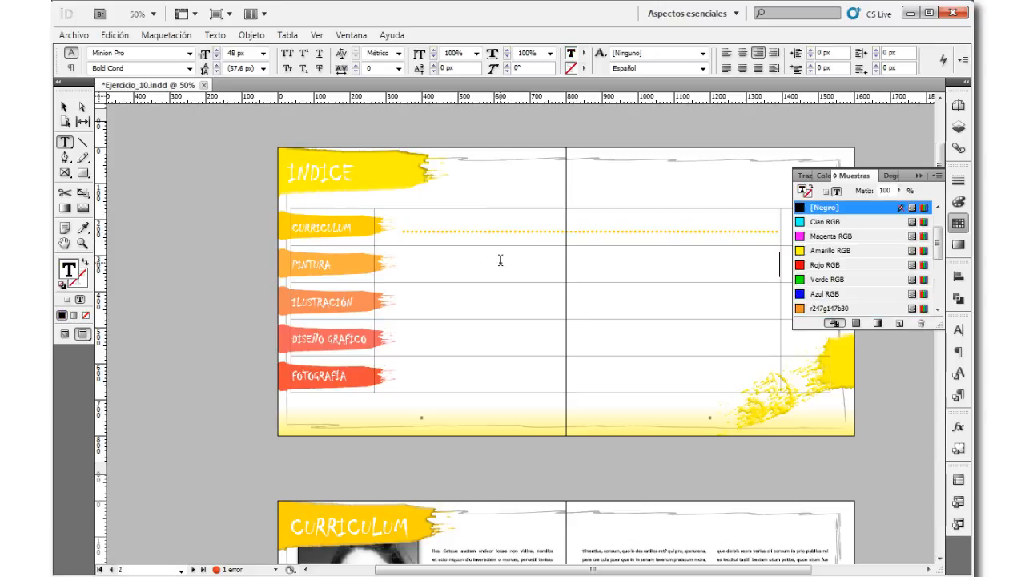
{"action": "key", "text": "ctrl+v"}
{"action": "left_click", "coordinate": [508, 299]}
{"action": "key", "text": "ctrl+v"}
{"action": "left_click", "coordinate": [513, 343]}
{"action": "key", "text": "ctrl+v"}
{"action": "left_click", "coordinate": [560, 366]}
{"action": "key", "text": "ctrl+v"}
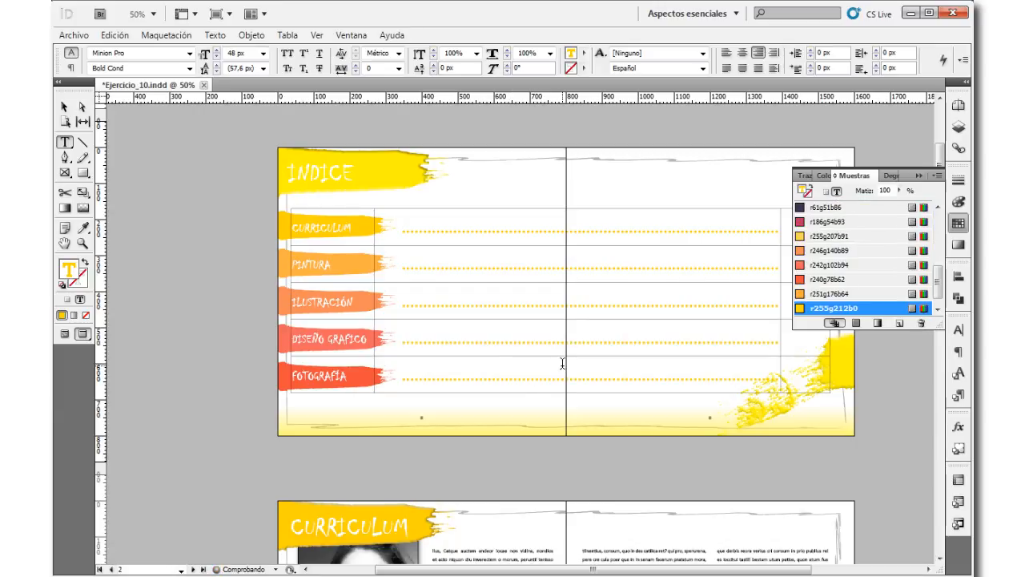
Step: Recolour the Pintura row's dotted leader with the orange r251g176b64 sampled from the Pintura brush stroke
{"action": "triple_click", "coordinate": [465, 270]}
{"action": "left_click", "coordinate": [82, 228]}
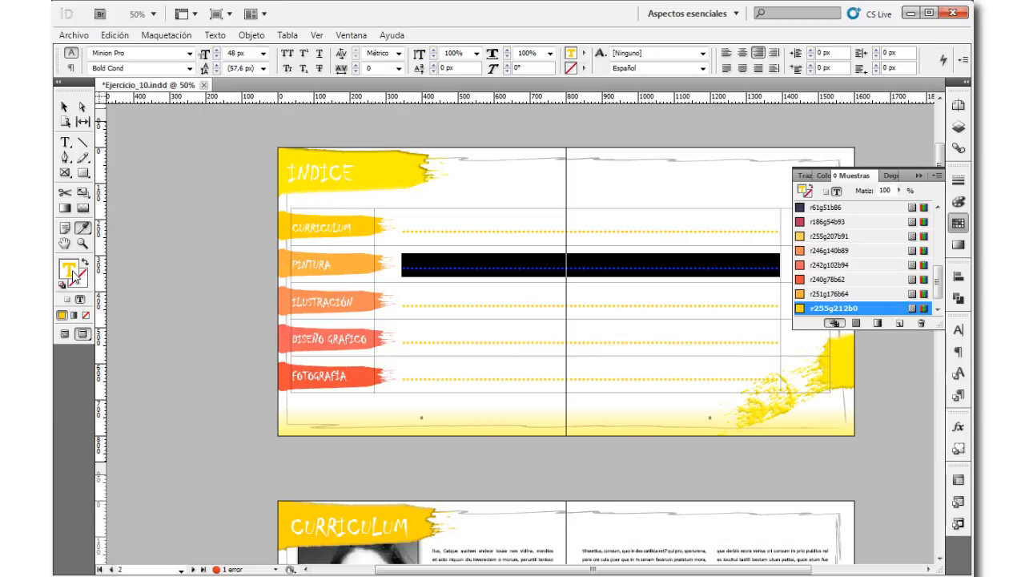
{"action": "left_click", "coordinate": [277, 255]}
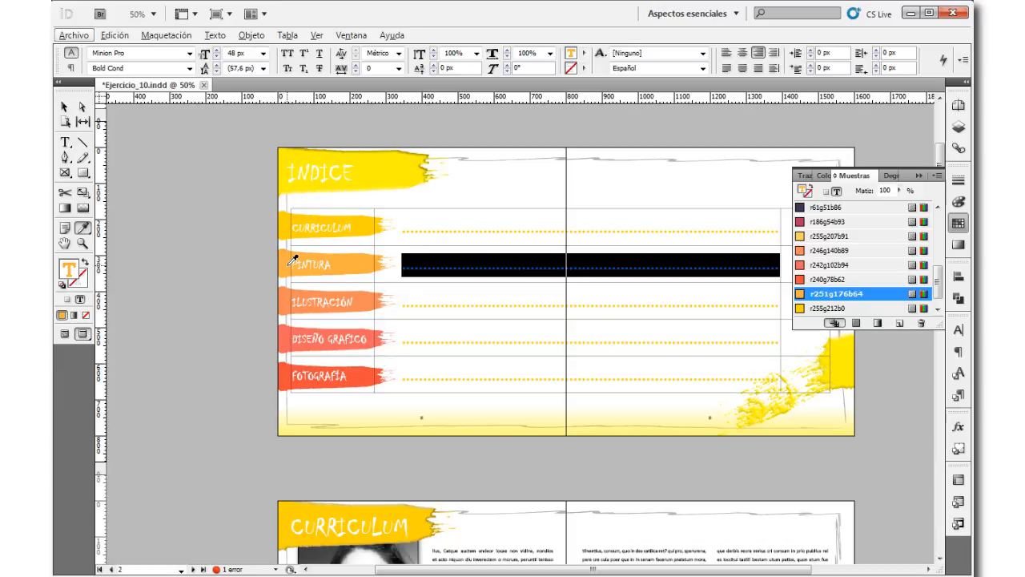
{"action": "key", "text": "alt"}
{"action": "key", "text": "alt"}
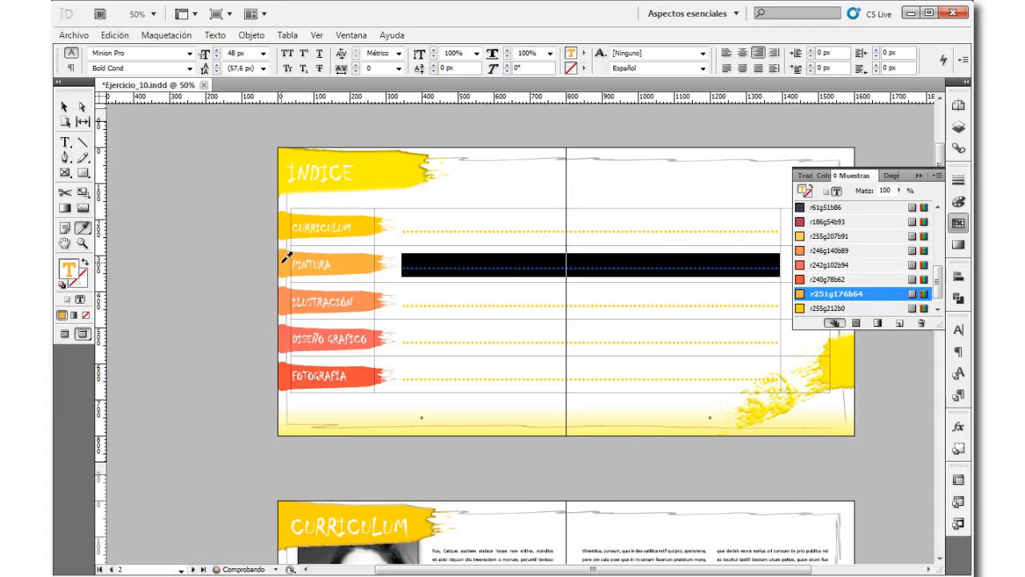
{"action": "left_click", "coordinate": [64, 108]}
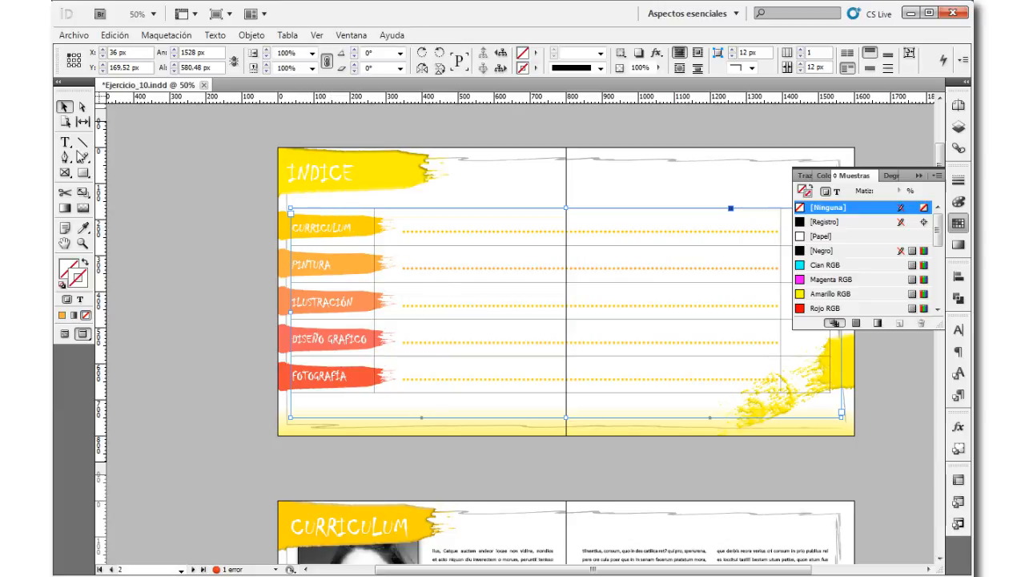
Step: Recolour the Ilustración row's dotted leader with the orange r246g140b89 sampled from the Ilustración brush stroke
{"action": "left_click", "coordinate": [65, 142]}
{"action": "double_click", "coordinate": [504, 306]}
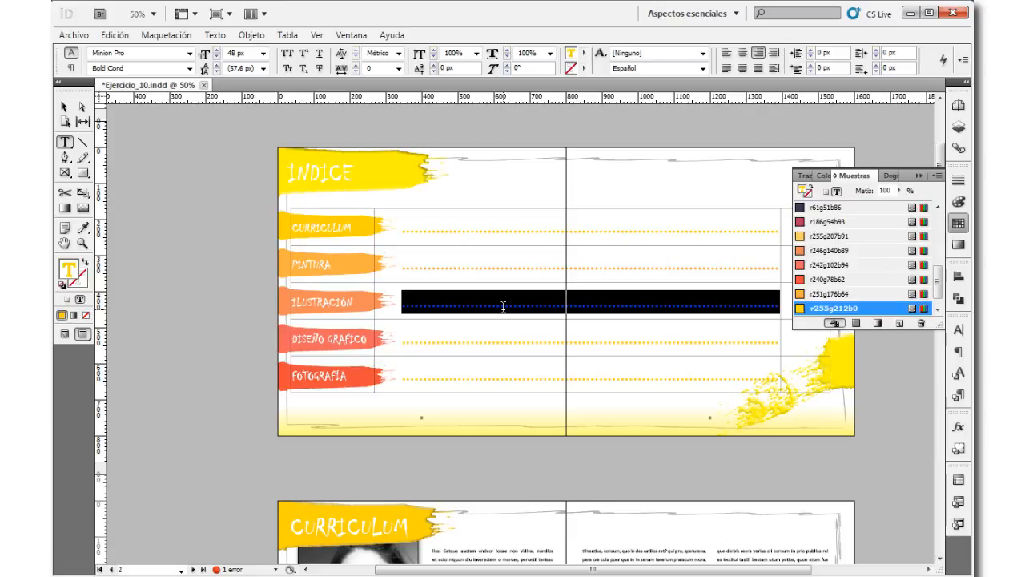
{"action": "left_click", "coordinate": [82, 227]}
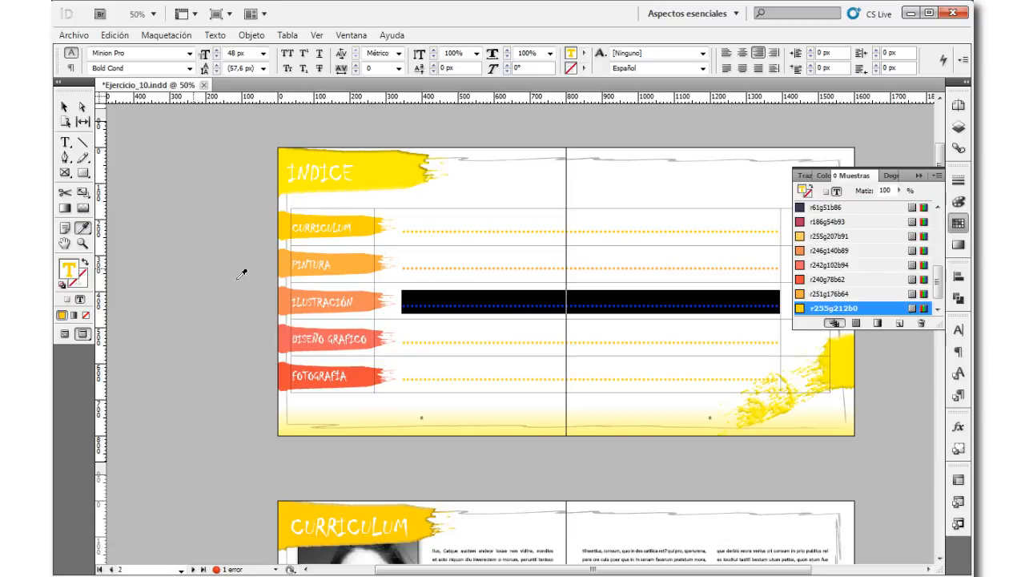
{"action": "left_click", "coordinate": [281, 298]}
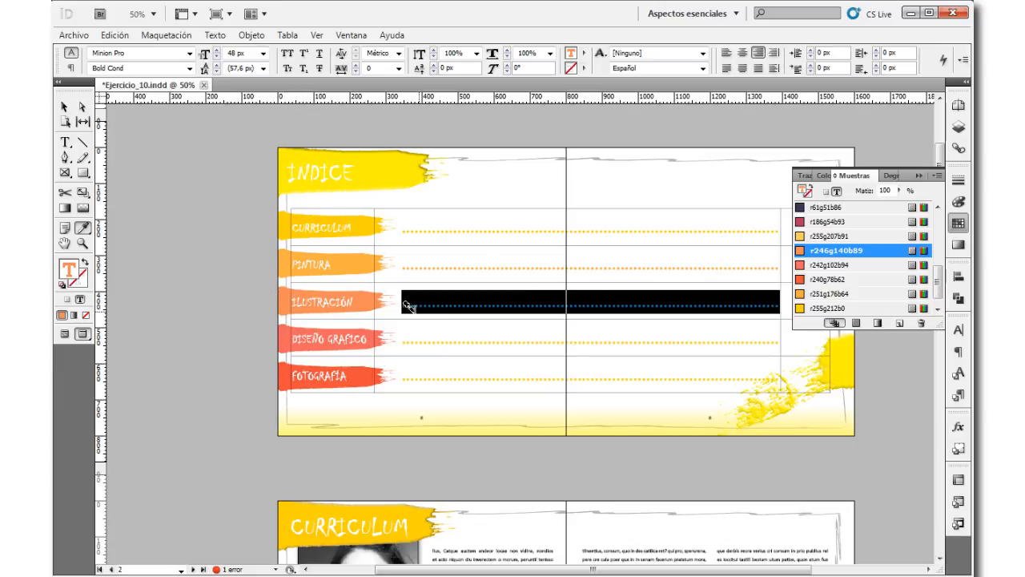
Step: Recolour the Diseño Grafico row's dotted leader with the colour r242g102b94 sampled from the Diseño Grafico brush stroke
{"action": "left_click", "coordinate": [427, 341]}
{"action": "key", "text": "ctrl+shift+a"}
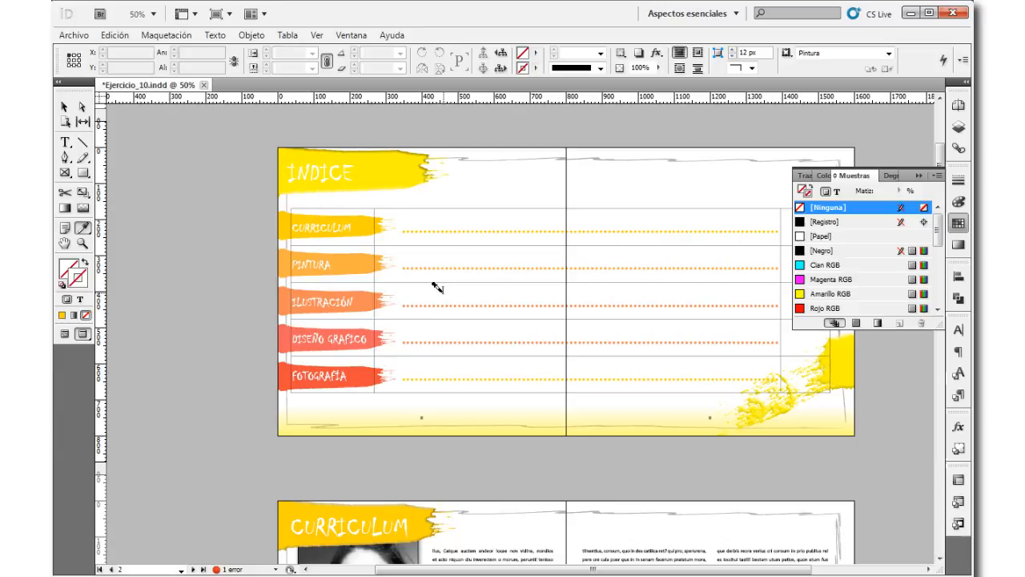
{"action": "left_click", "coordinate": [442, 342]}
{"action": "left_click", "coordinate": [442, 342]}
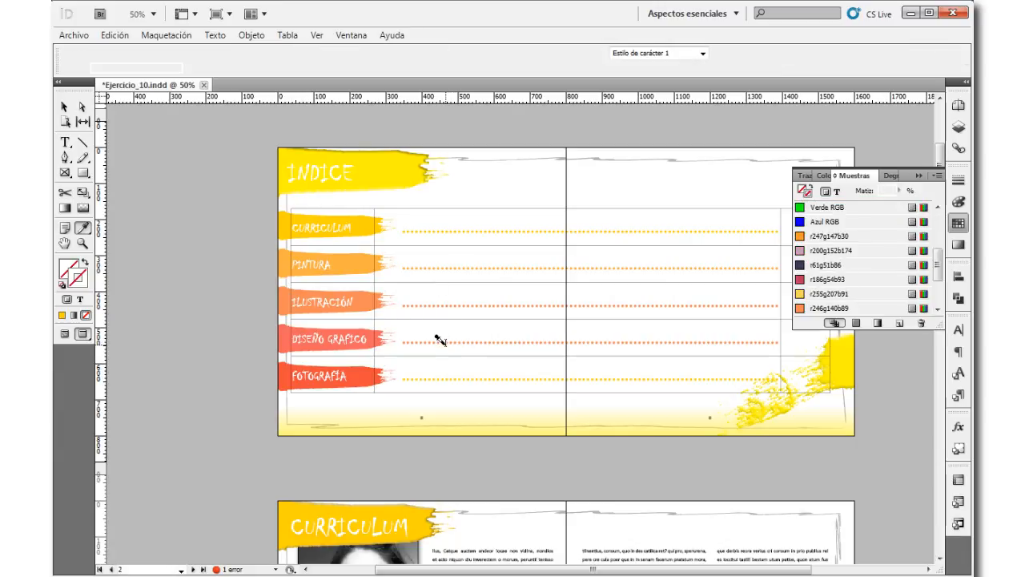
{"action": "left_click", "coordinate": [65, 143]}
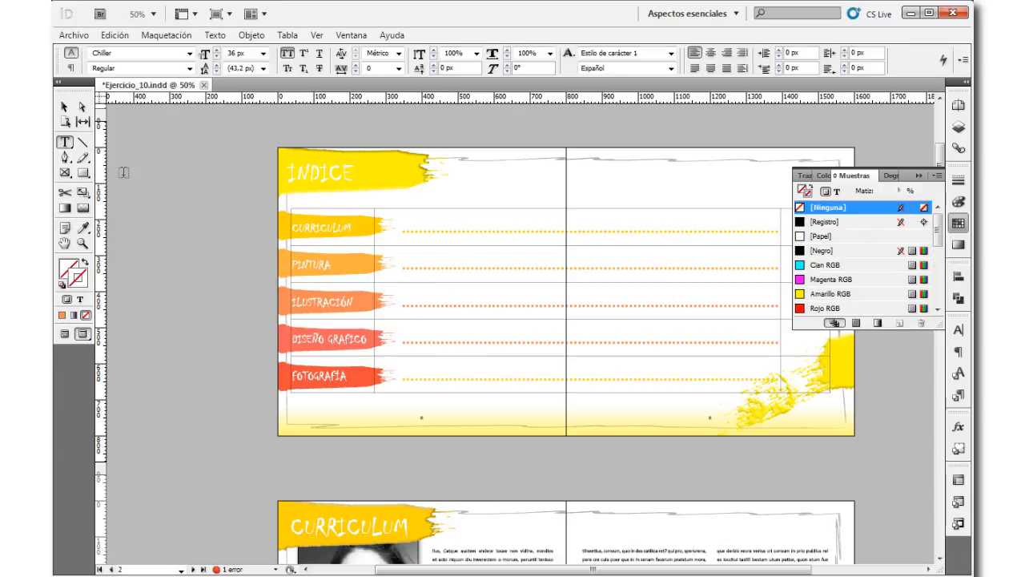
{"action": "double_click", "coordinate": [438, 343]}
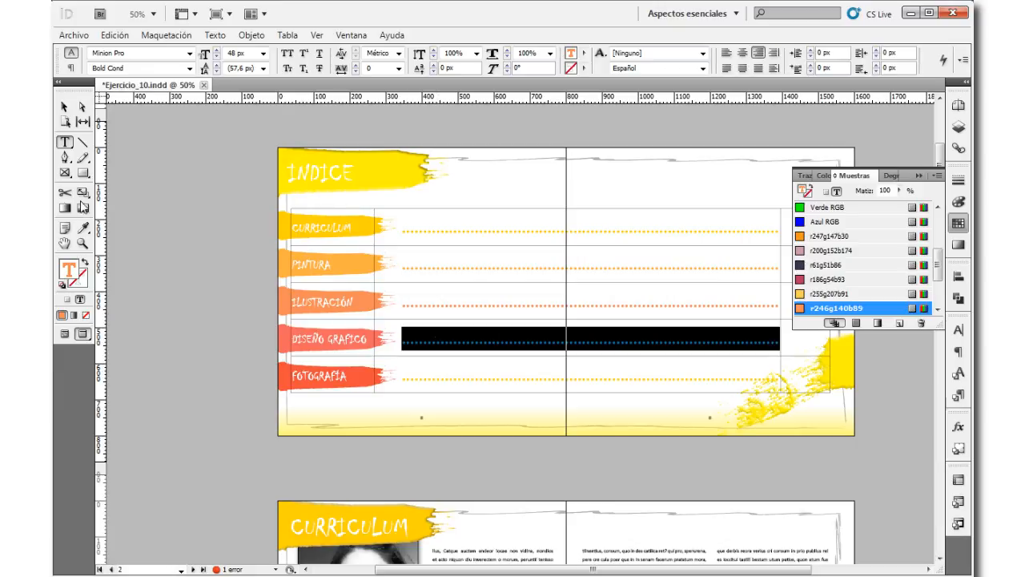
{"action": "left_click", "coordinate": [83, 228]}
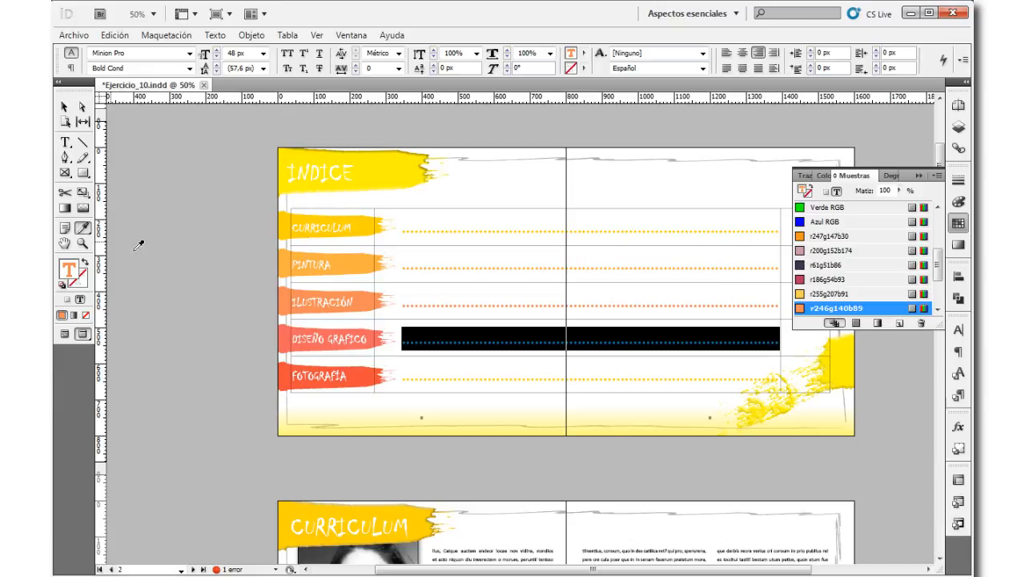
{"action": "left_click", "coordinate": [290, 337]}
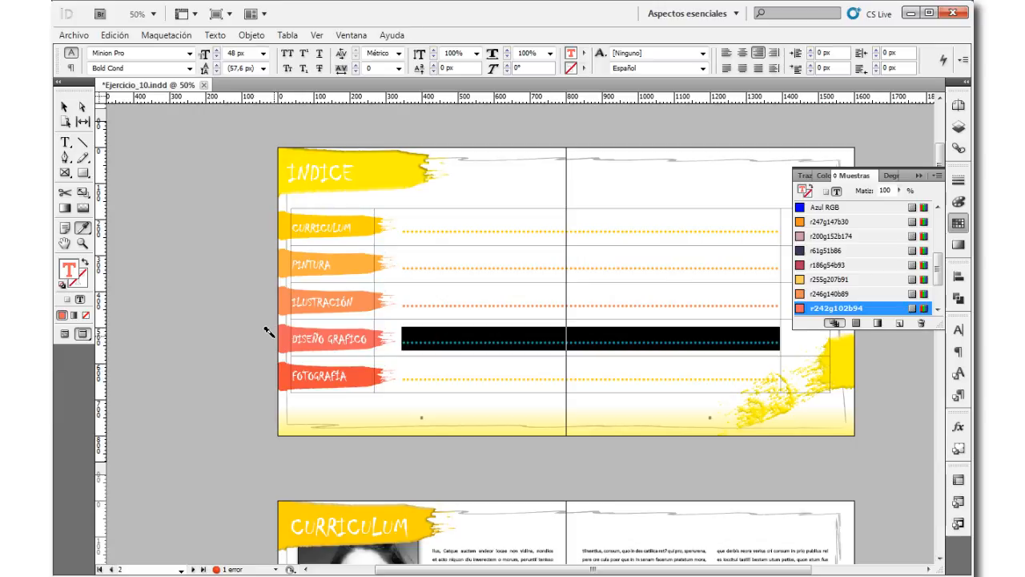
Step: Recolour the Fotografía row's dotted leader with the red sampled from its brush stroke, then deselect it and collapse the swatches
{"action": "left_click_drag", "start_coordinate": [453, 381], "coordinate": [784, 430]}
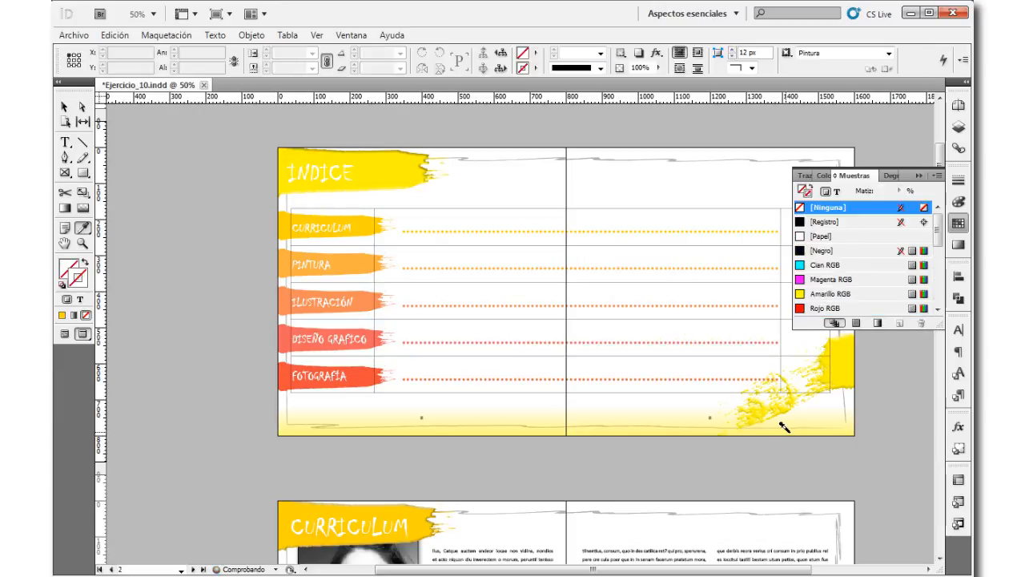
{"action": "left_click", "coordinate": [67, 142]}
{"action": "triple_click", "coordinate": [404, 374]}
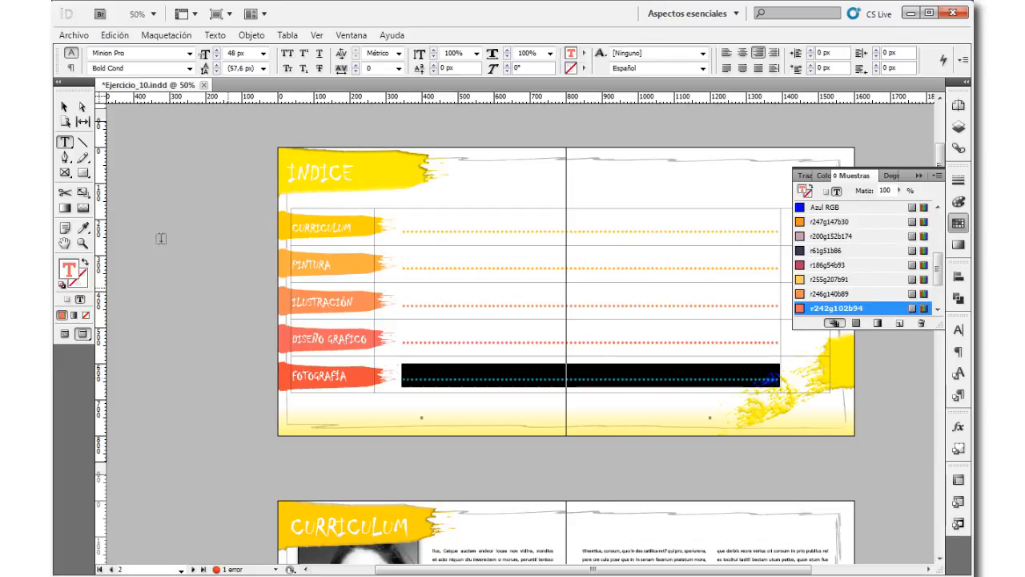
{"action": "left_click", "coordinate": [83, 228]}
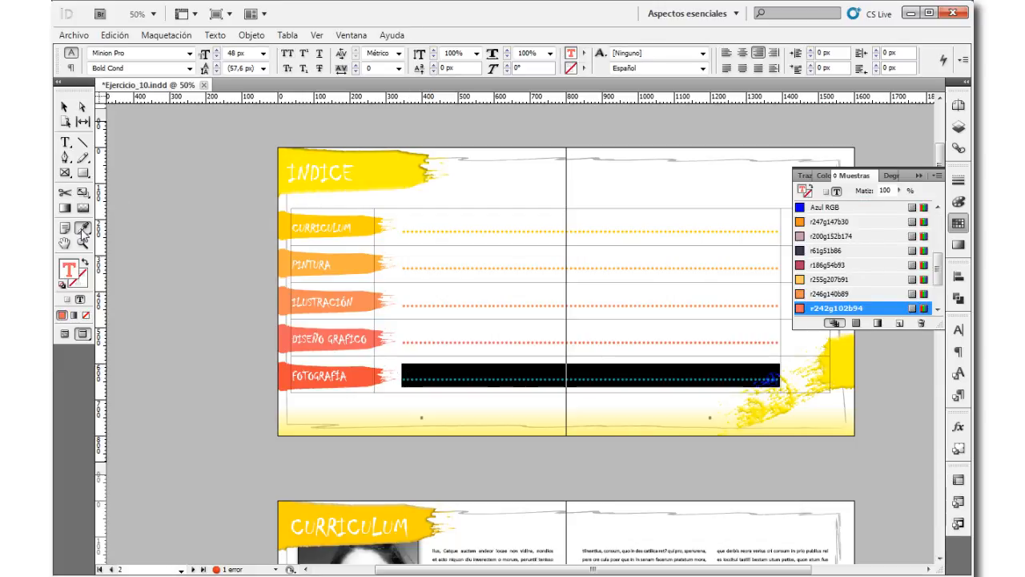
{"action": "left_click", "coordinate": [289, 372]}
{"action": "left_click", "coordinate": [64, 107]}
{"action": "left_click", "coordinate": [160, 195]}
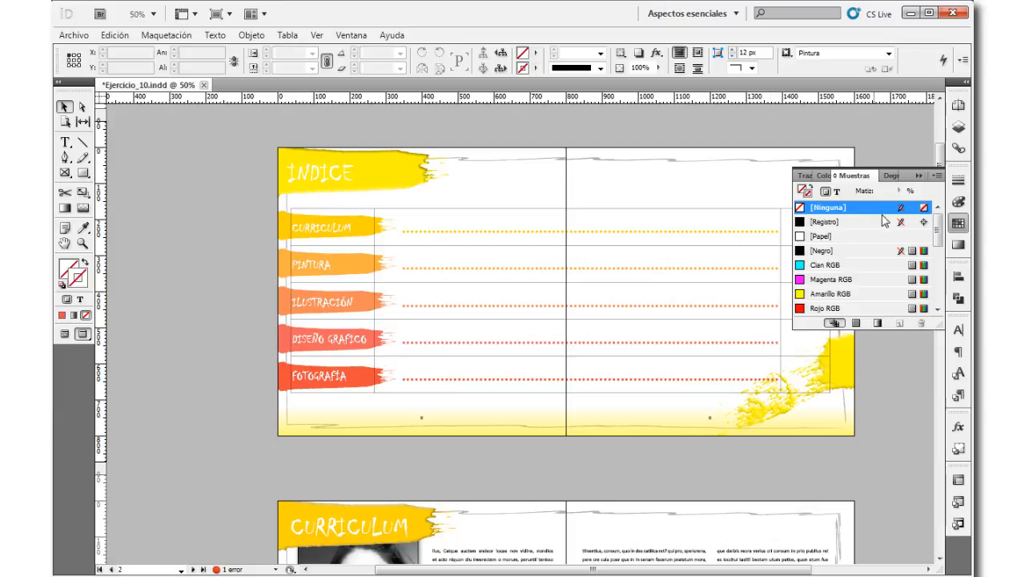
{"action": "left_click", "coordinate": [959, 224]}
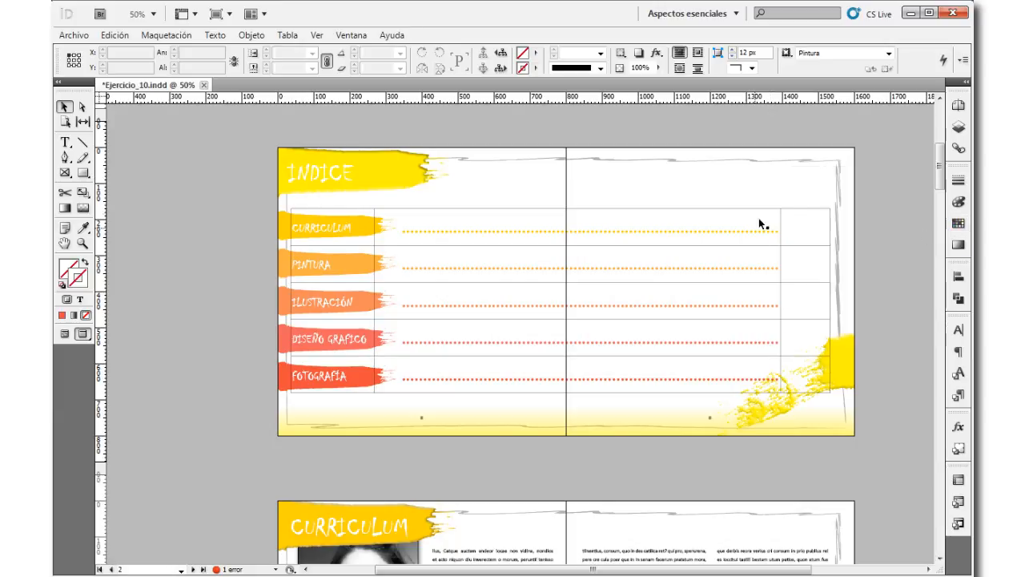
Step: Copy the Curriculum page range 4-5 from the Word document into the third column of the InDesign table's Curriculum row
{"action": "left_click", "coordinate": [65, 143]}
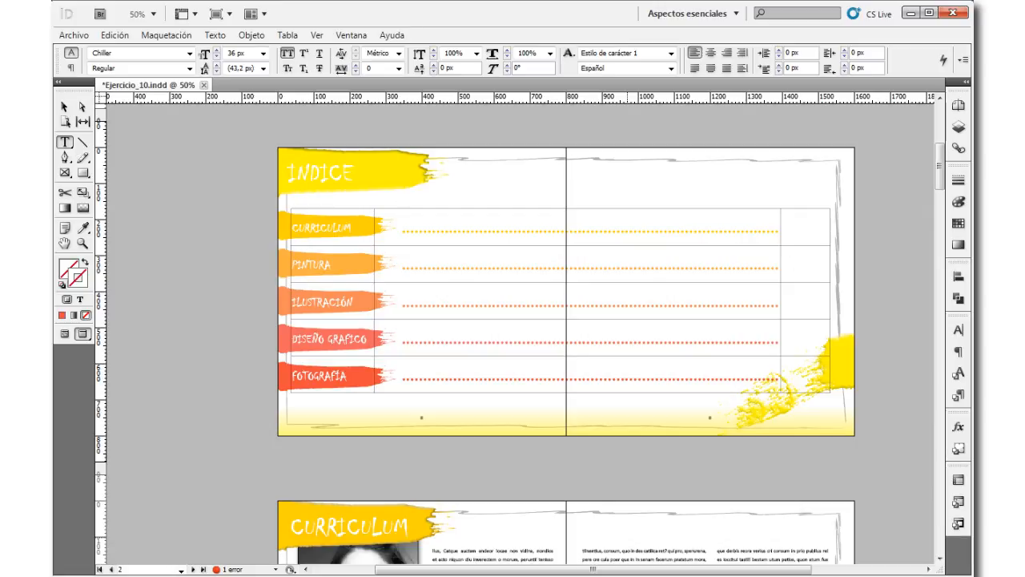
{"action": "key", "text": "ctrl+d"}
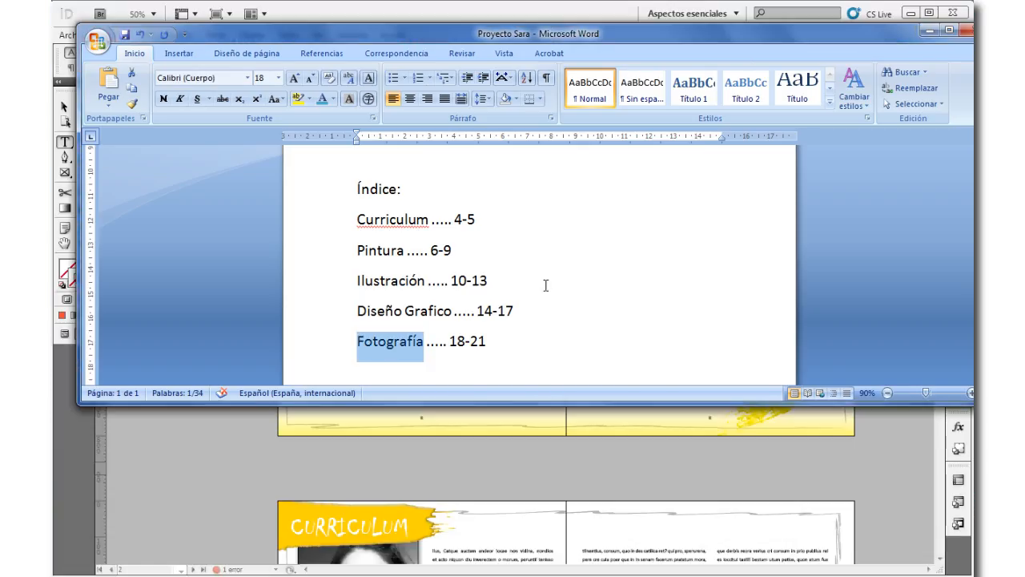
{"action": "left_click_drag", "start_coordinate": [455, 218], "coordinate": [477, 220]}
{"action": "key", "text": "ctrl+c"}
{"action": "key", "text": "alt+Tab"}
{"action": "left_click", "coordinate": [801, 232]}
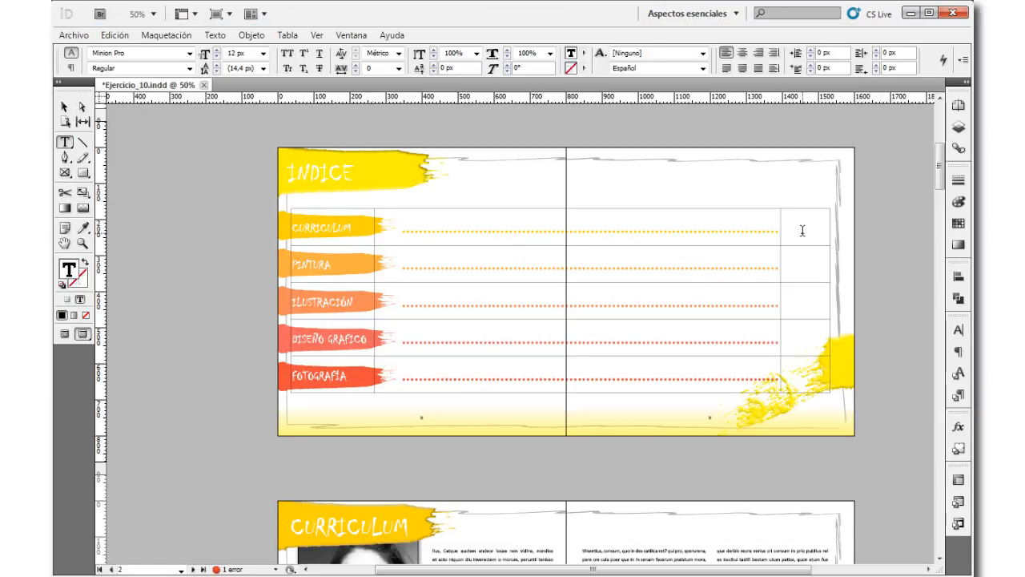
{"action": "key", "text": "ctrl+v"}
Step: Copy the Pintura page range 6-9 from the Word document into the third column of the InDesign table's Pintura row
{"action": "key", "text": "alt+Tab"}
{"action": "left_click_drag", "start_coordinate": [433, 250], "coordinate": [453, 252]}
{"action": "key", "text": "ctrl+c"}
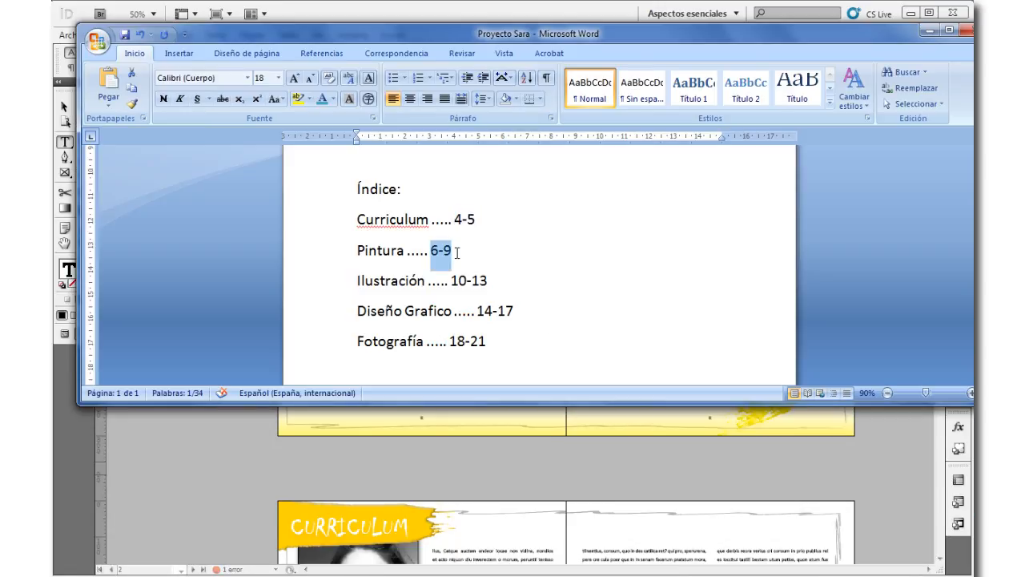
{"action": "key", "text": "alt+Tab"}
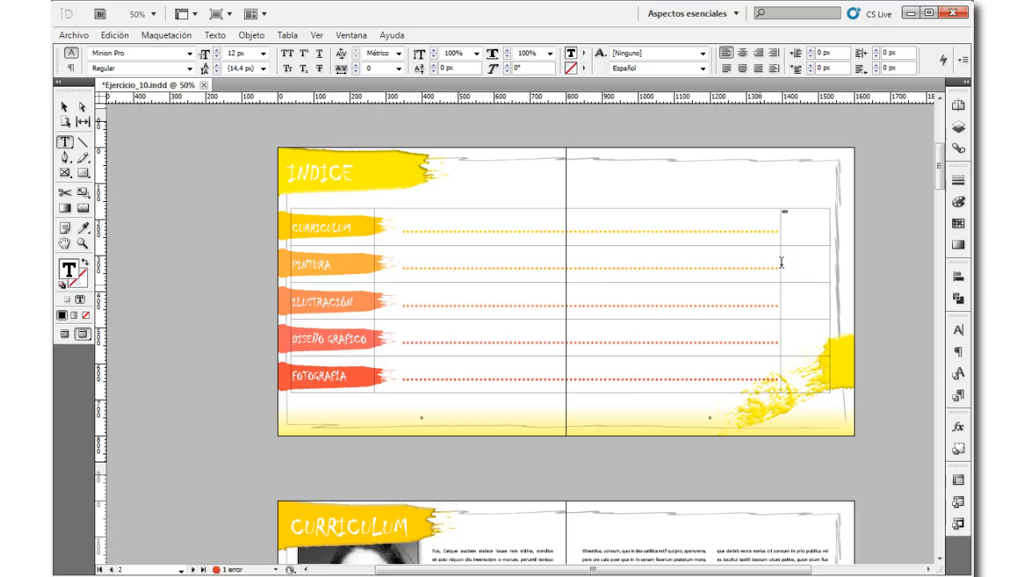
{"action": "left_click", "coordinate": [802, 255]}
{"action": "key", "text": "ctrl+v"}
Step: Copy the Ilustración page range 10-13 from the Word document into the third column of the InDesign table's Ilustración row
{"action": "key", "text": "alt+Tab"}
{"action": "left_click_drag", "start_coordinate": [450, 280], "coordinate": [512, 309]}
{"action": "key", "text": "ctrl+c"}
{"action": "key", "text": "alt+Tab"}
{"action": "left_click", "coordinate": [822, 301]}
{"action": "key", "text": "ctrl+v"}
Step: Copy the page range 14-17 from the Word document into the third column of the InDesign table's Diseño Grafico row
{"action": "key", "text": "alt+Tab"}
{"action": "key", "text": "ctrl+c"}
{"action": "key", "text": "alt+Tab"}
{"action": "left_click", "coordinate": [802, 341]}
{"action": "key", "text": "ctrl+v"}
Step: Copy the page range 18-21 from the Word document into the third column of the InDesign table's Fotografía row
{"action": "key", "text": "alt+Tab"}
{"action": "left_click_drag", "start_coordinate": [449, 342], "coordinate": [486, 343]}
{"action": "key", "text": "ctrl+c"}
{"action": "key", "text": "alt+Tab"}
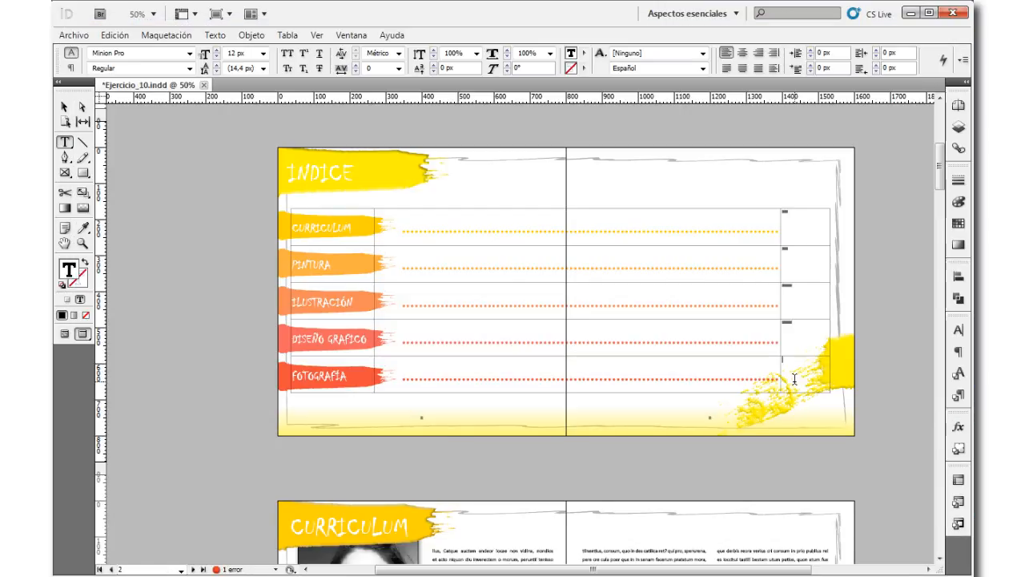
{"action": "key", "text": "ctrl+v"}
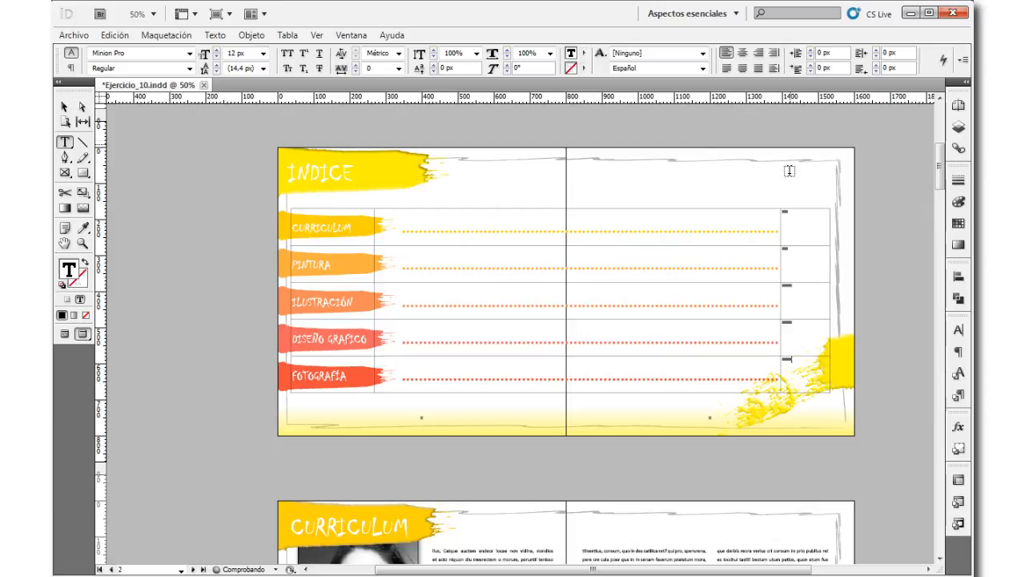
Step: Center the page ranges in the INDICE table's third column both vertically and horizontally within their cells
{"action": "left_click", "coordinate": [801, 208]}
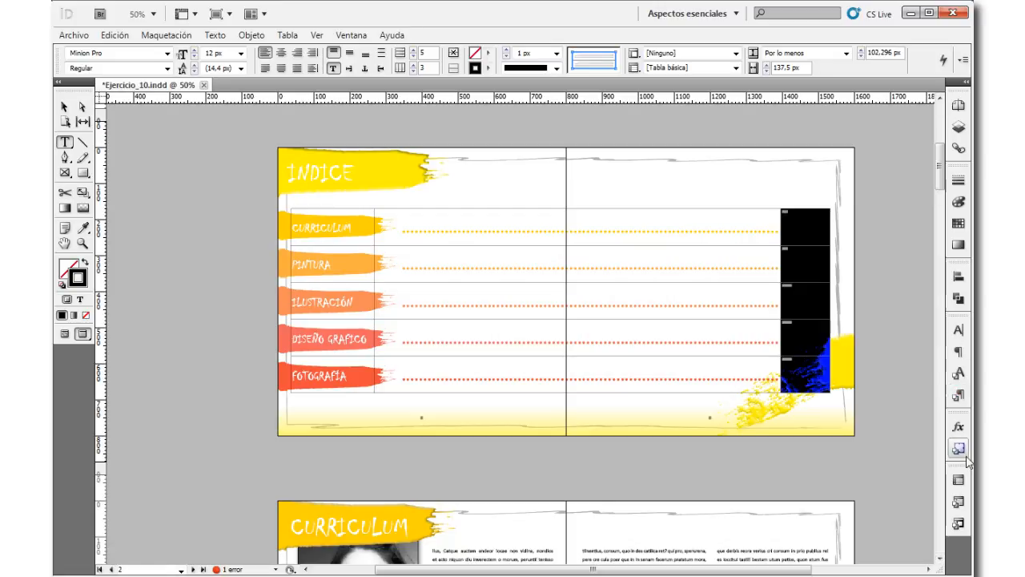
{"action": "left_click", "coordinate": [958, 479]}
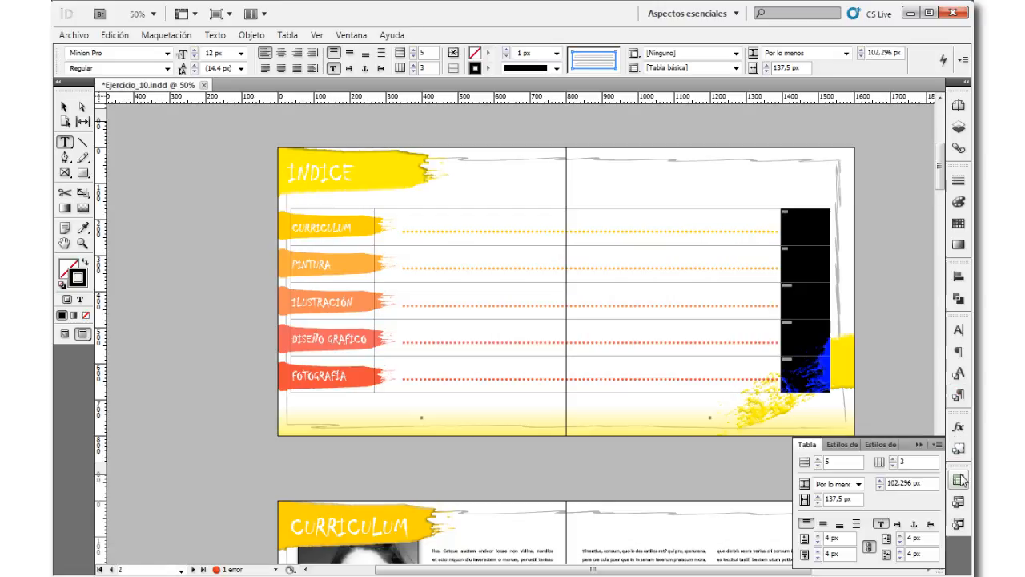
{"action": "left_click", "coordinate": [823, 525]}
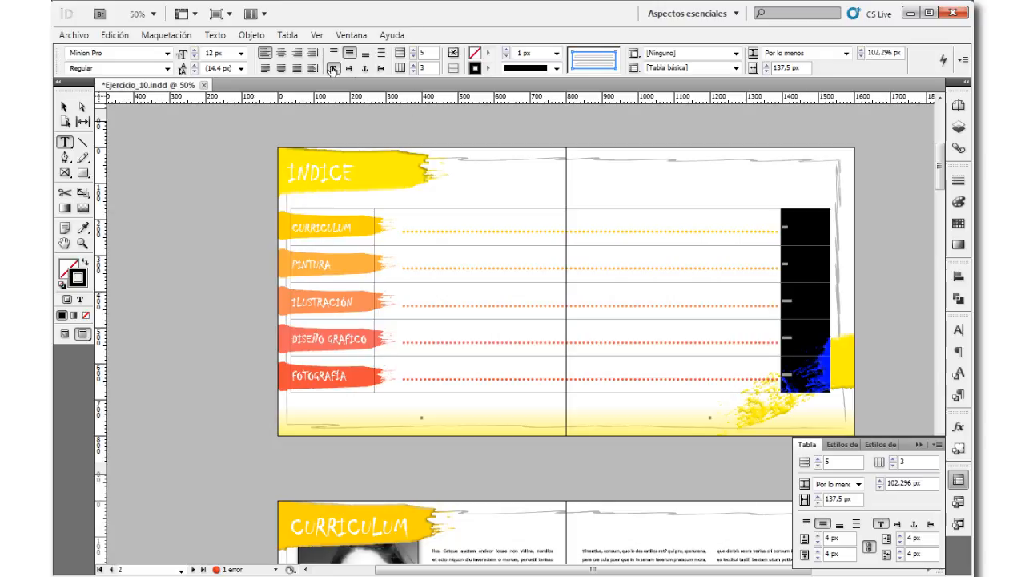
{"action": "left_click", "coordinate": [281, 53]}
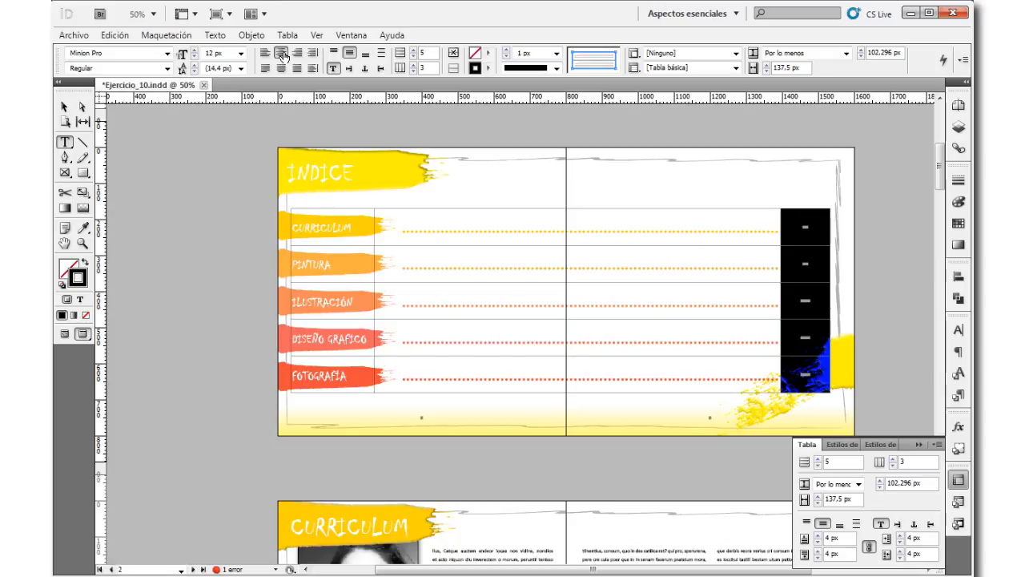
Step: Format the page ranges in the third column as Calibri Bold at 36 px
{"action": "left_click", "coordinate": [166, 54]}
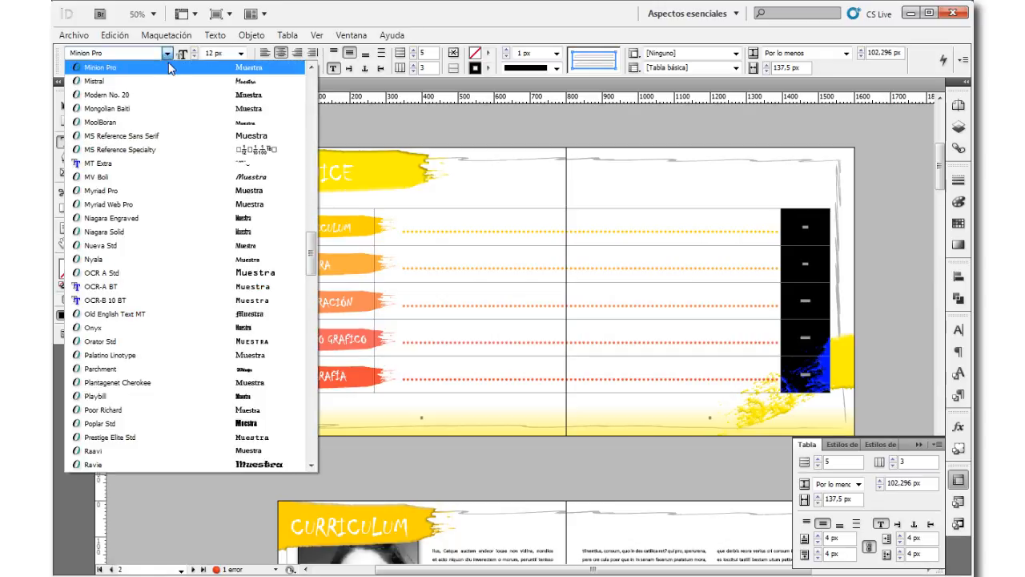
{"action": "key", "text": "c"}
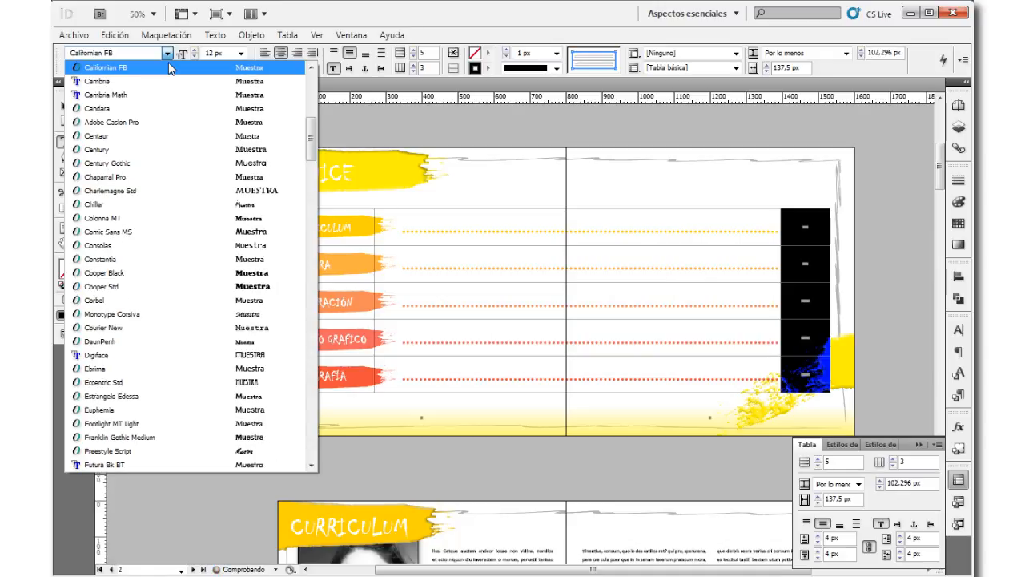
{"action": "scroll", "coordinate": [167, 173], "scroll_direction": "up", "scroll_amount": 1}
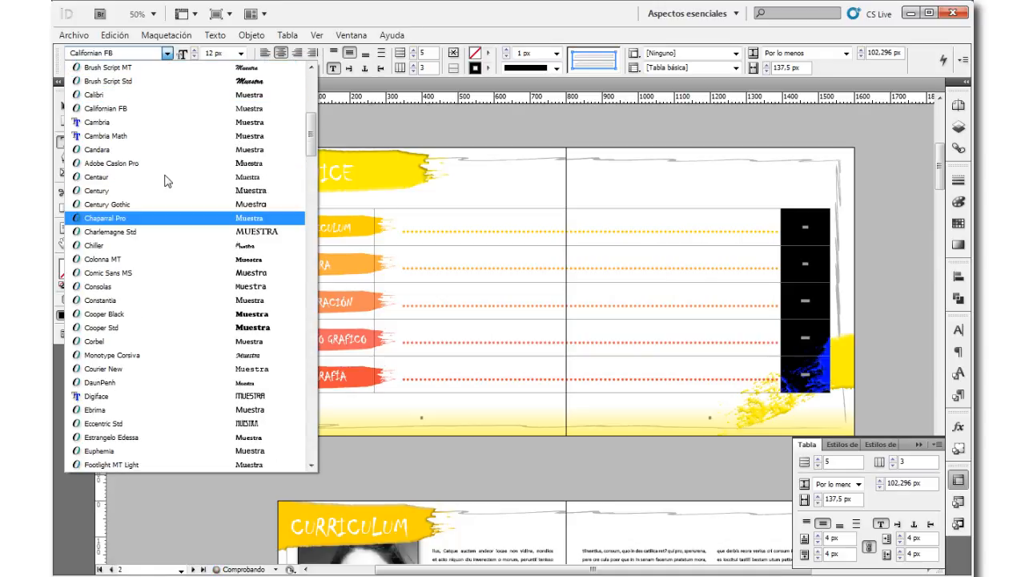
{"action": "scroll", "coordinate": [133, 88], "scroll_direction": "down", "scroll_amount": 1}
{"action": "left_click", "coordinate": [133, 82]}
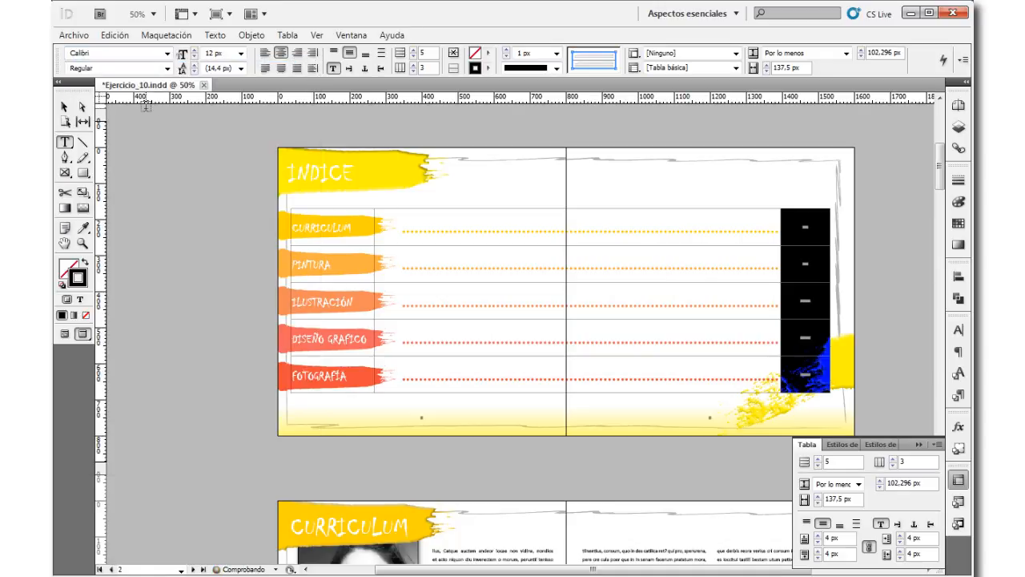
{"action": "left_click", "coordinate": [240, 52]}
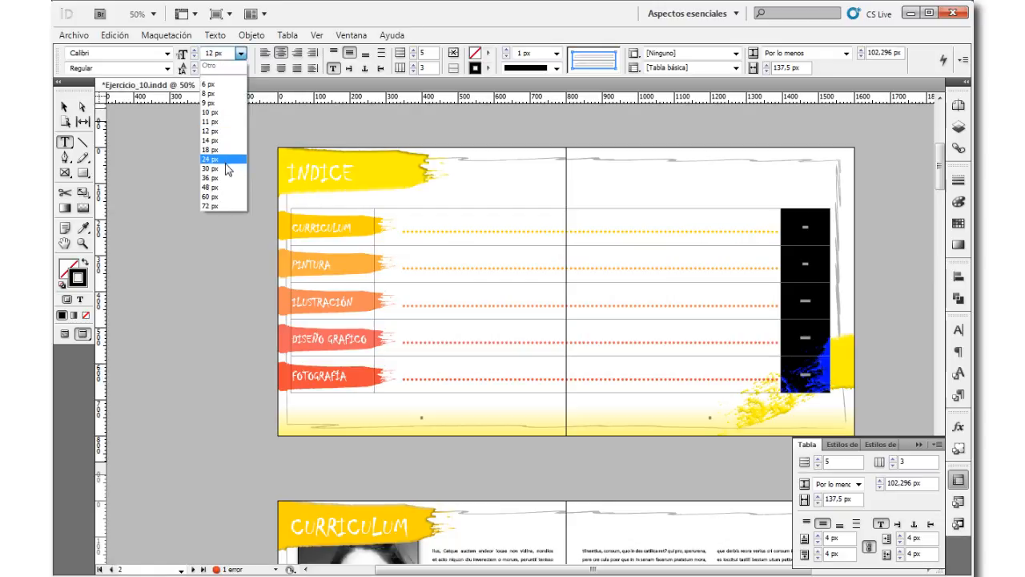
{"action": "left_click", "coordinate": [222, 178]}
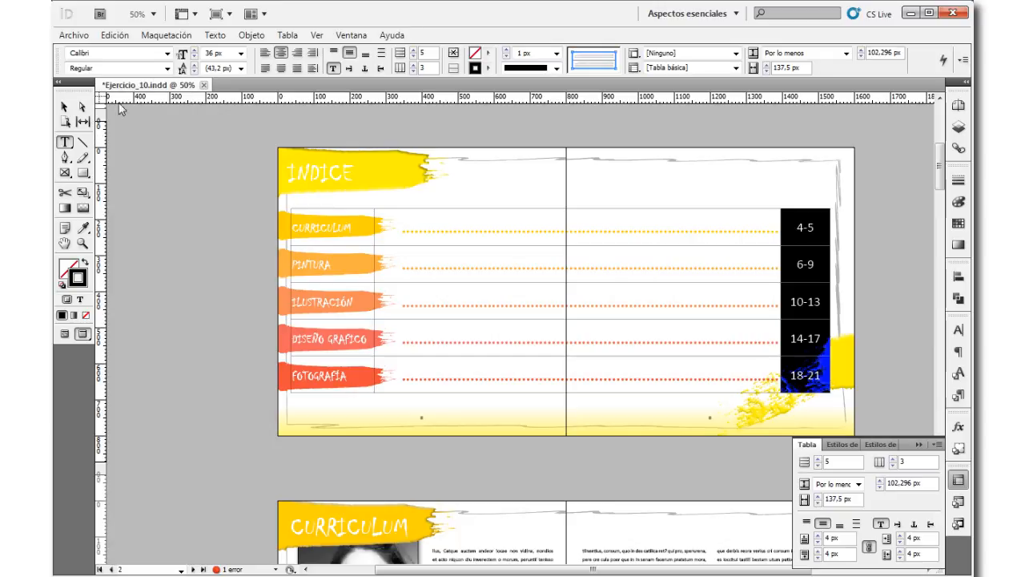
{"action": "left_click", "coordinate": [168, 68]}
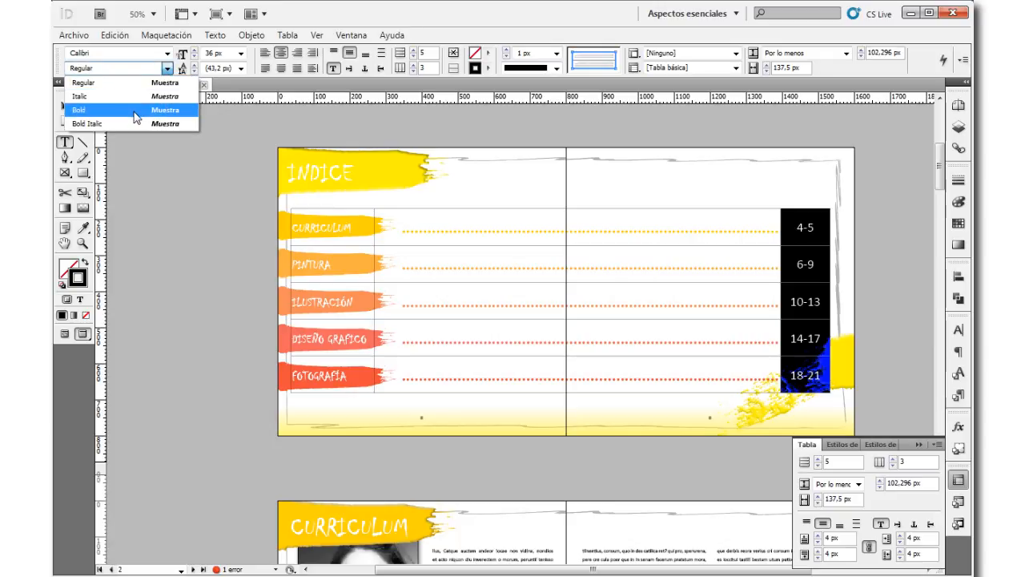
{"action": "left_click", "coordinate": [133, 105]}
{"action": "left_click", "coordinate": [64, 106]}
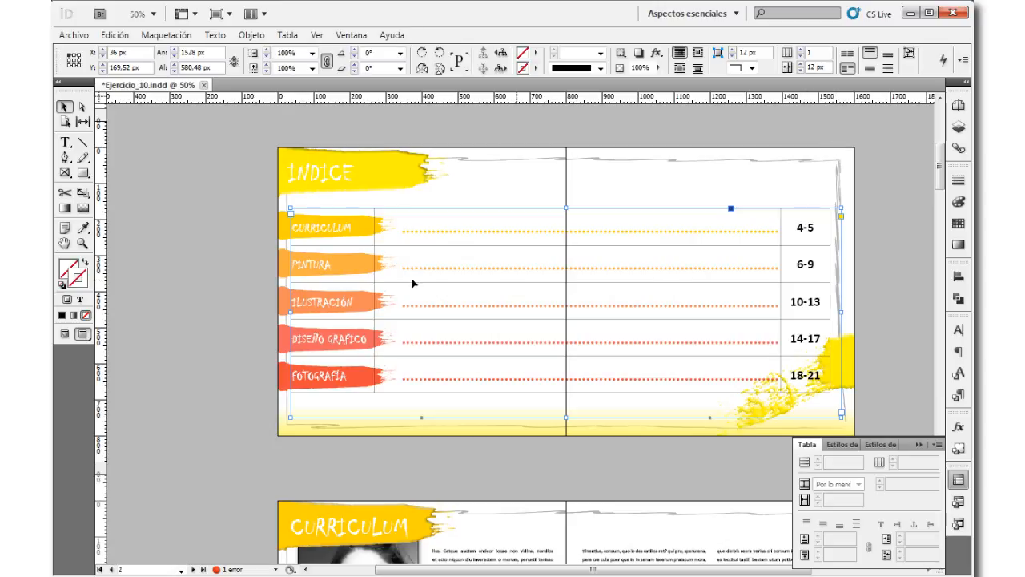
Step: Color the Curriculum page range 4-5 with the yellow sampled from the Curriculum brush stroke
{"action": "key", "text": "t"}
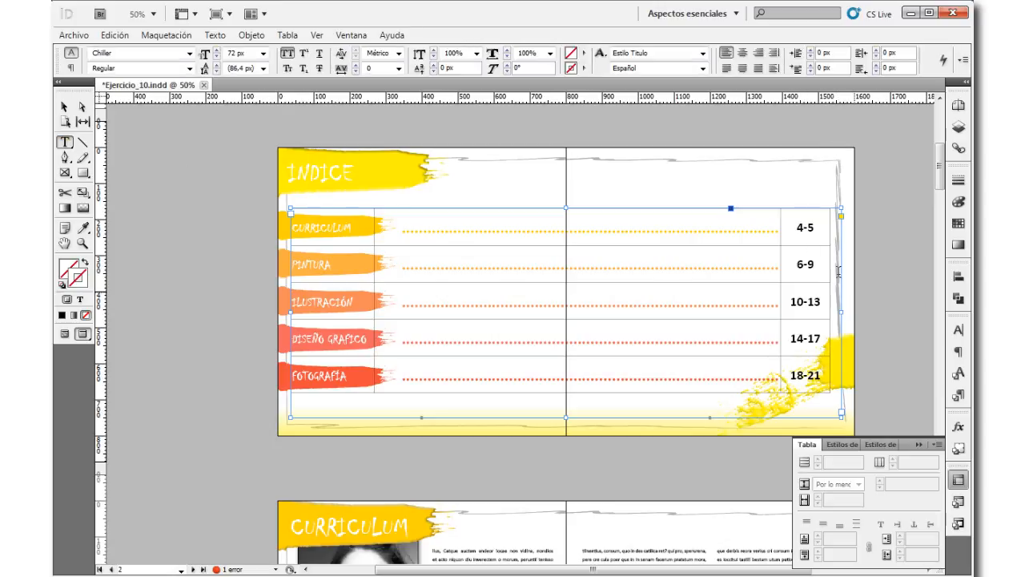
{"action": "left_click", "coordinate": [799, 227]}
{"action": "double_click", "coordinate": [799, 227]}
{"action": "left_click", "coordinate": [82, 228]}
{"action": "left_click", "coordinate": [280, 228]}
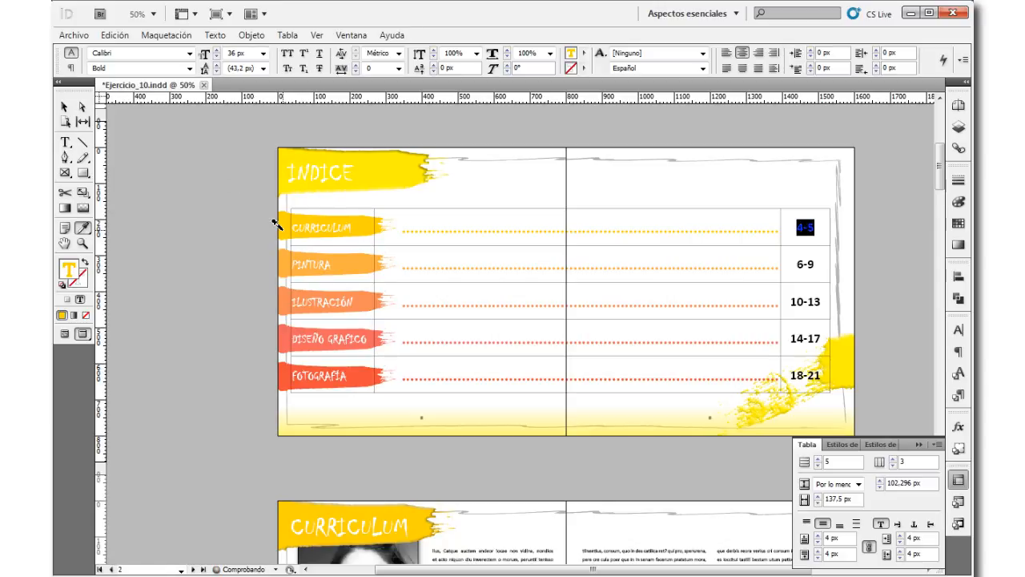
{"action": "left_click", "coordinate": [64, 107]}
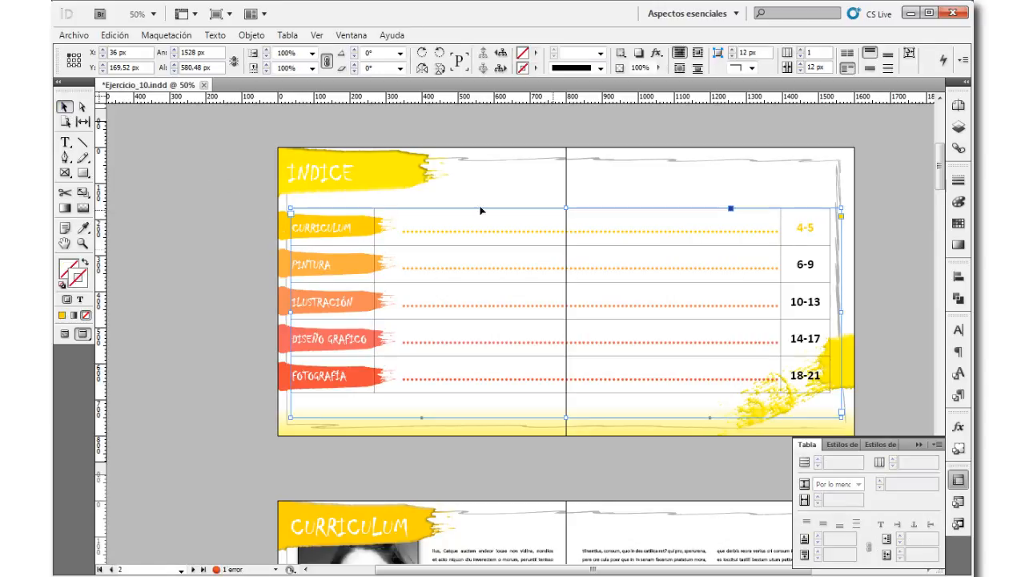
Step: Color the Pintura page range 6-9 with the orange sampled from the Pintura brush stroke
{"action": "key", "text": "t"}
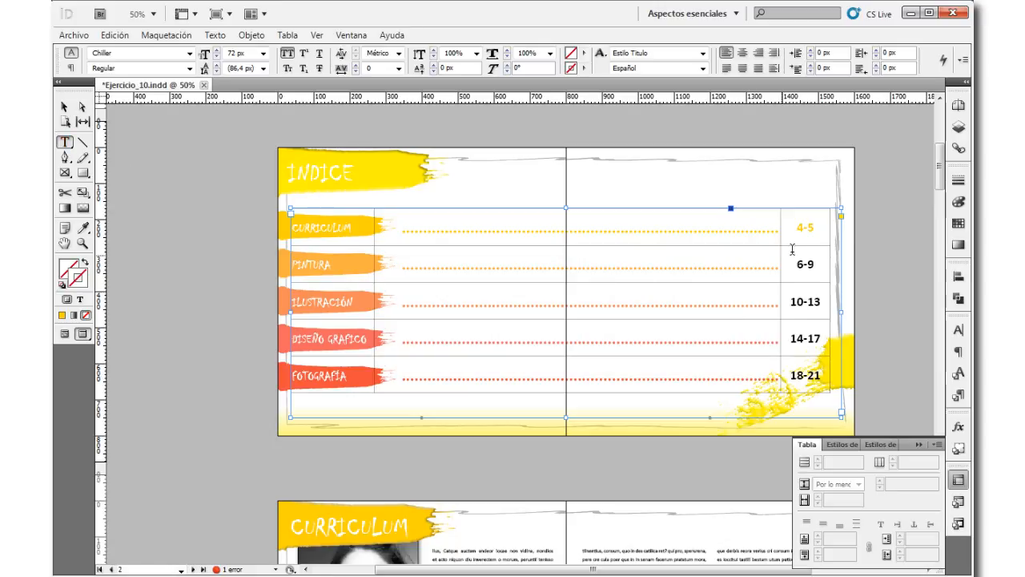
{"action": "double_click", "coordinate": [805, 263]}
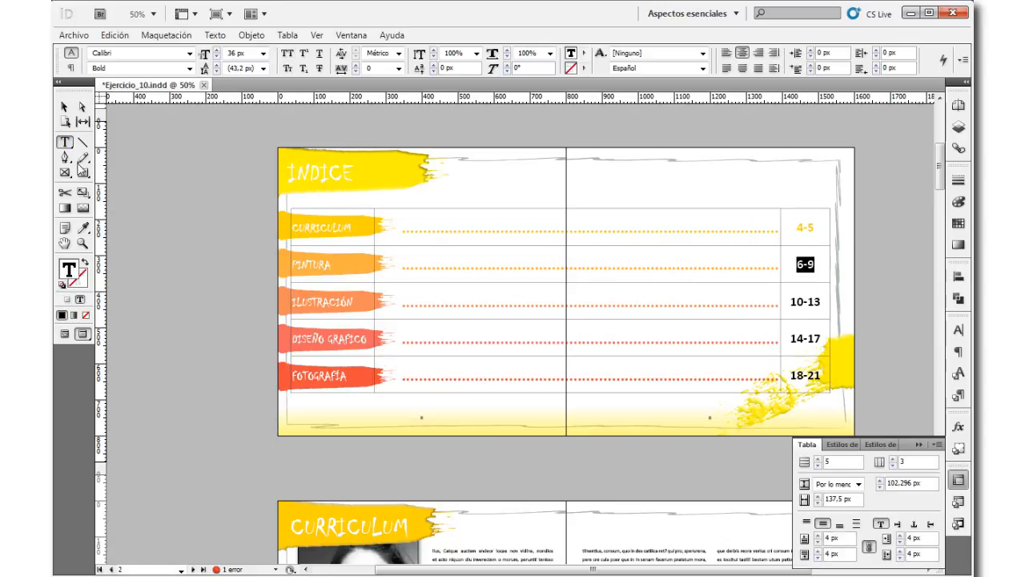
{"action": "left_click", "coordinate": [83, 229]}
{"action": "left_click", "coordinate": [287, 259]}
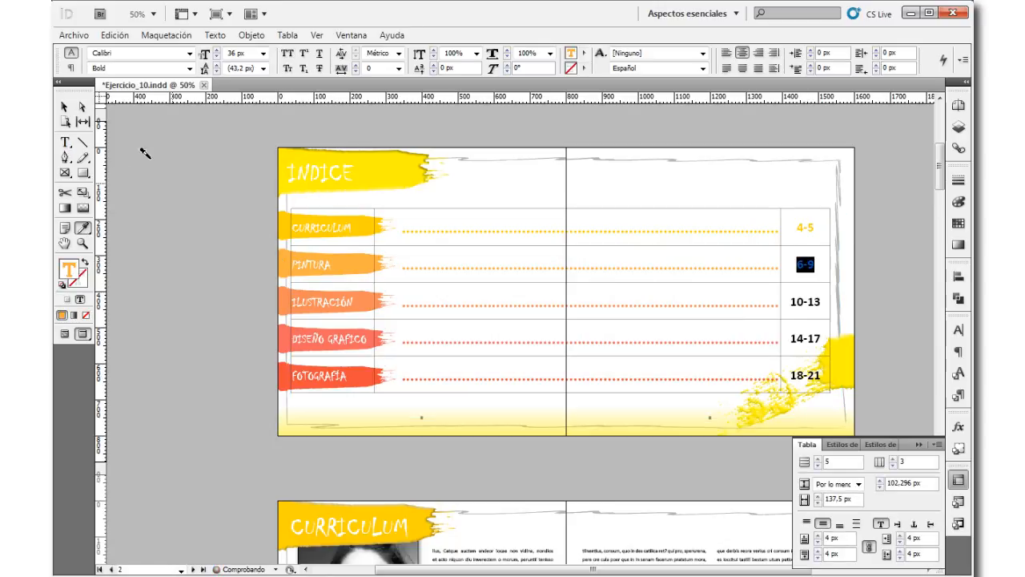
Step: Color the Ilustración page range 10-13 with the color sampled from the Ilustración brush stroke
{"action": "left_click", "coordinate": [66, 144]}
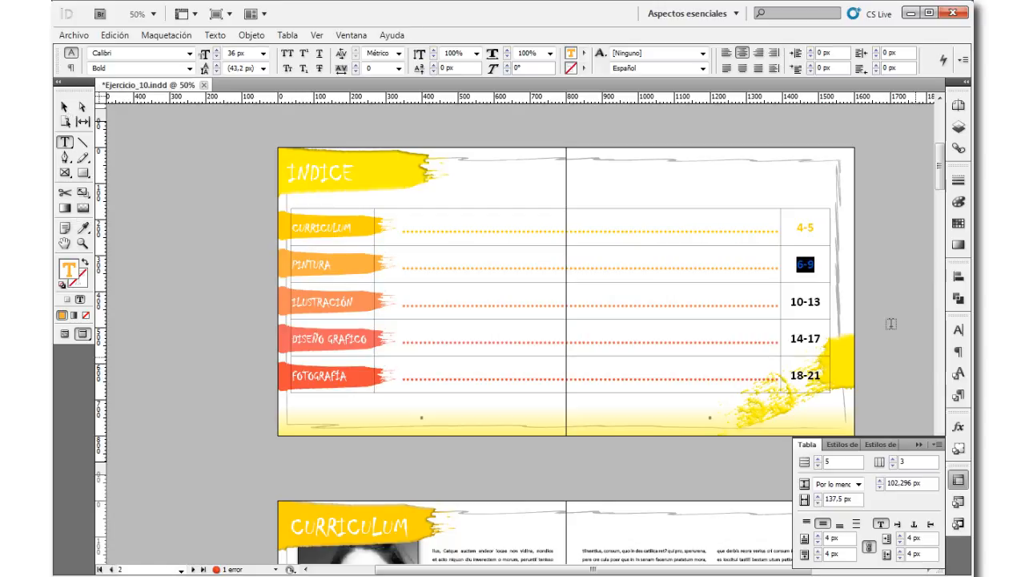
{"action": "left_click_drag", "start_coordinate": [822, 302], "coordinate": [790, 302]}
{"action": "left_click", "coordinate": [83, 229]}
{"action": "left_click", "coordinate": [305, 302]}
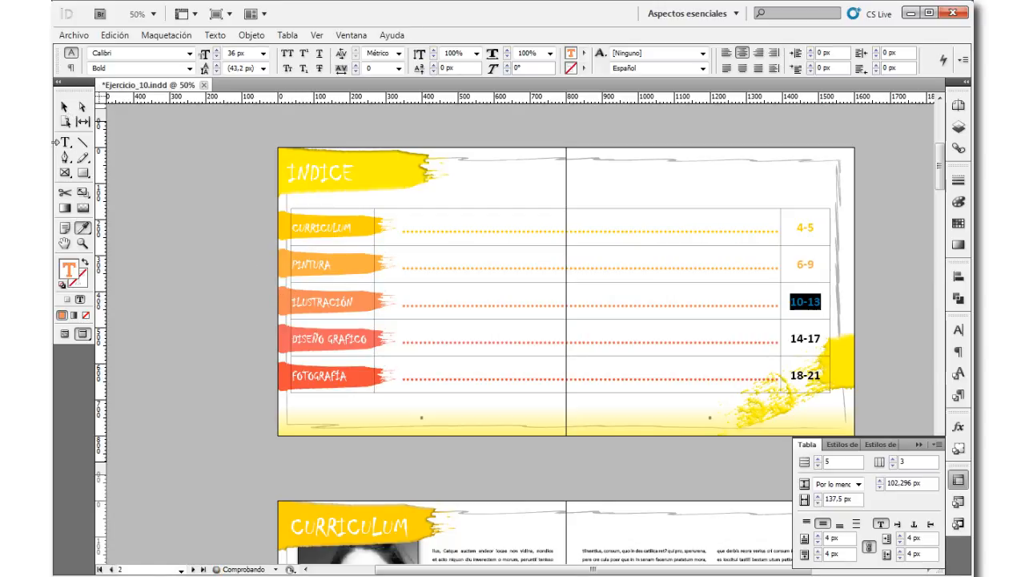
Step: Color the Diseño Grafico page range 14-17 with the color sampled from the Diseño Grafico brush stroke
{"action": "left_click", "coordinate": [68, 142]}
{"action": "double_click", "coordinate": [805, 338]}
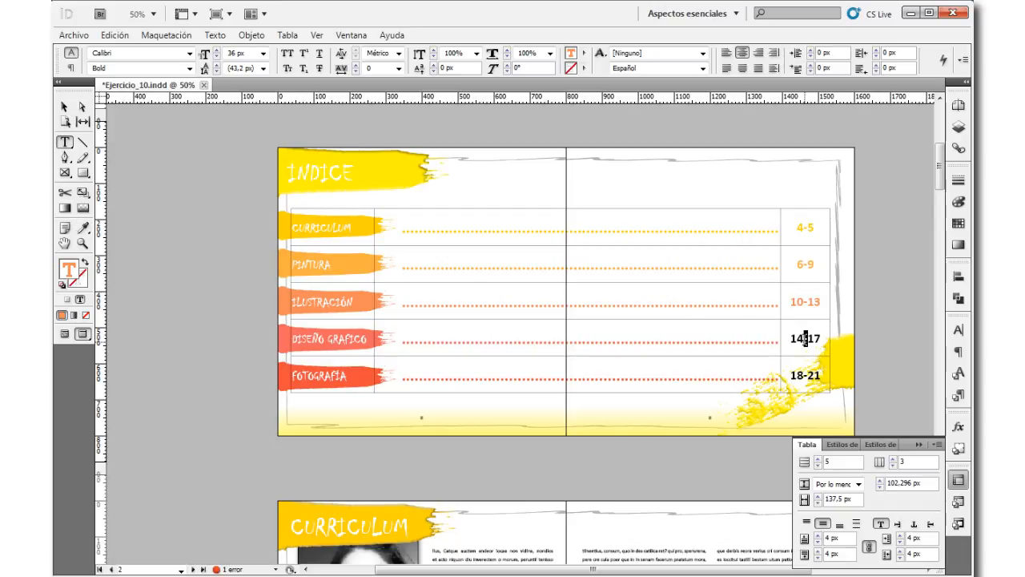
{"action": "left_click", "coordinate": [83, 229]}
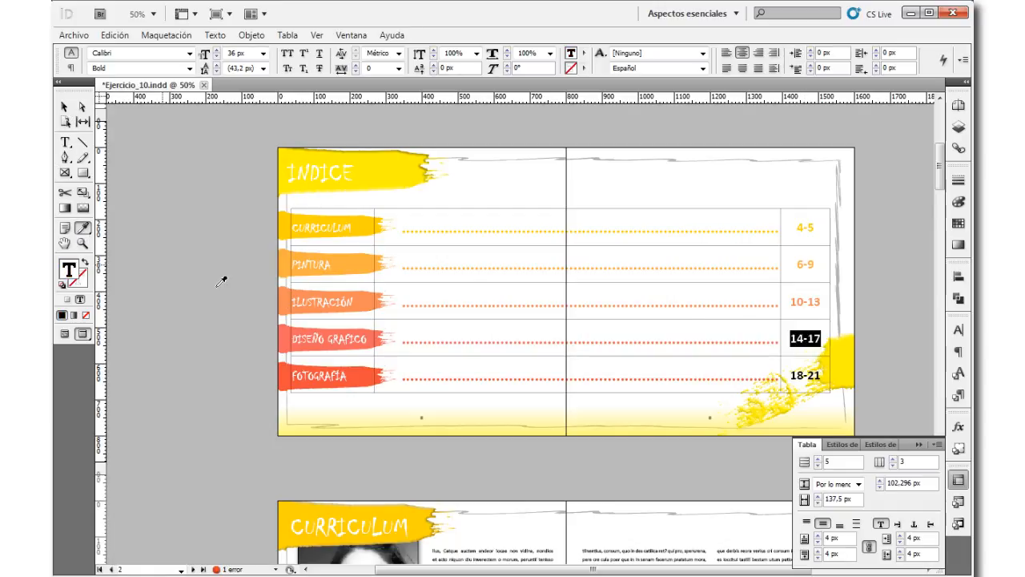
{"action": "left_click", "coordinate": [286, 334]}
{"action": "left_click", "coordinate": [64, 107]}
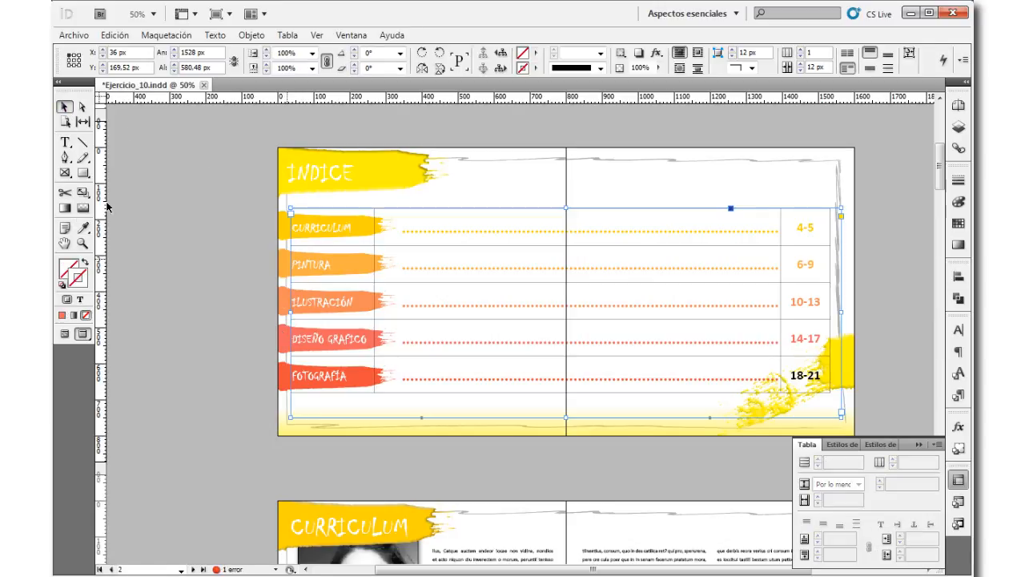
Step: Color the Fotografía page range 18-21 with the red sampled from the Fotografía brush stroke
{"action": "left_click", "coordinate": [65, 143]}
{"action": "triple_click", "coordinate": [803, 375]}
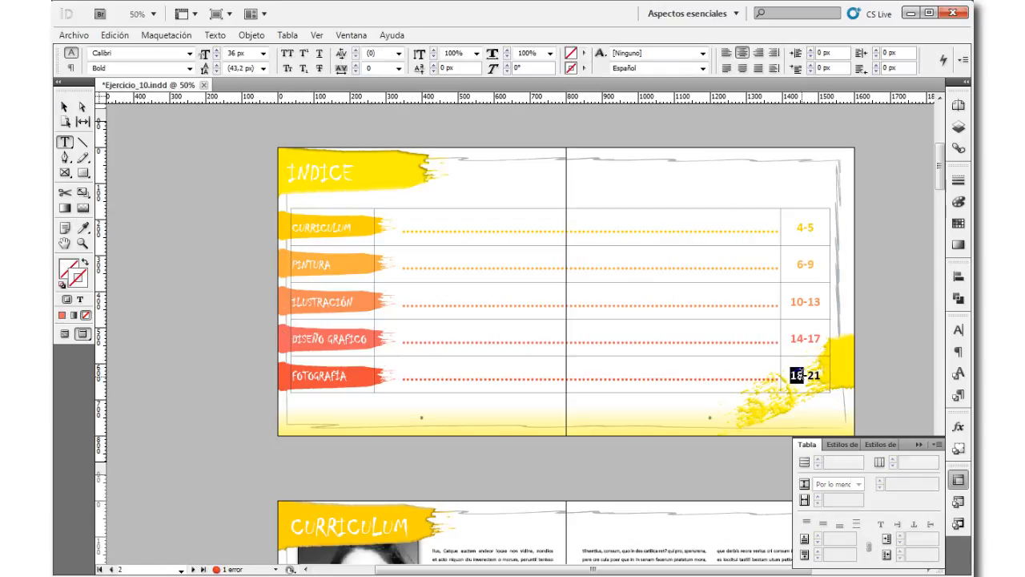
{"action": "left_click", "coordinate": [83, 228]}
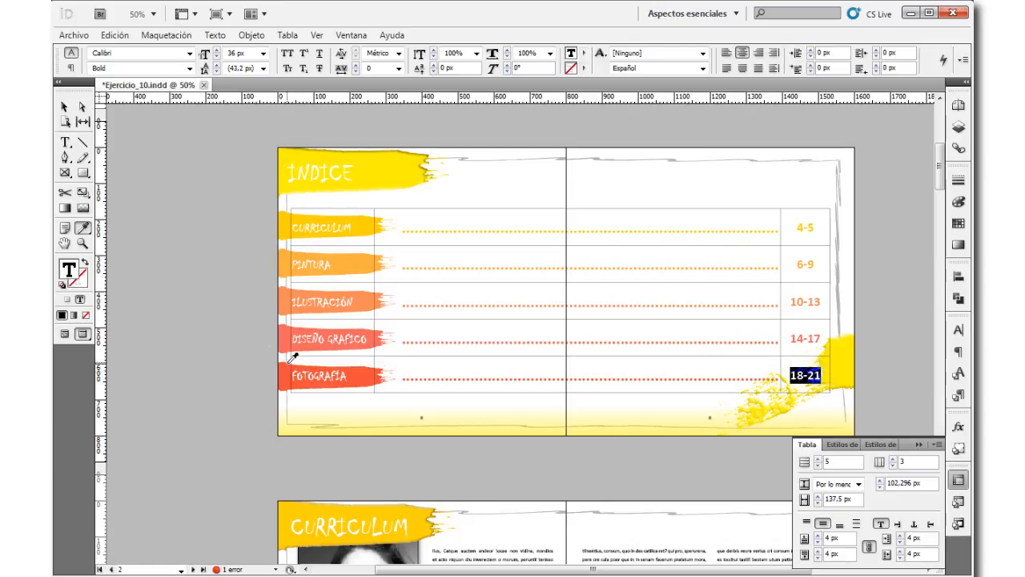
{"action": "left_click", "coordinate": [313, 373]}
Step: Try to remove the borders of the whole INDICE table with a cell stroke weight of 0 px
{"action": "key", "text": "t"}
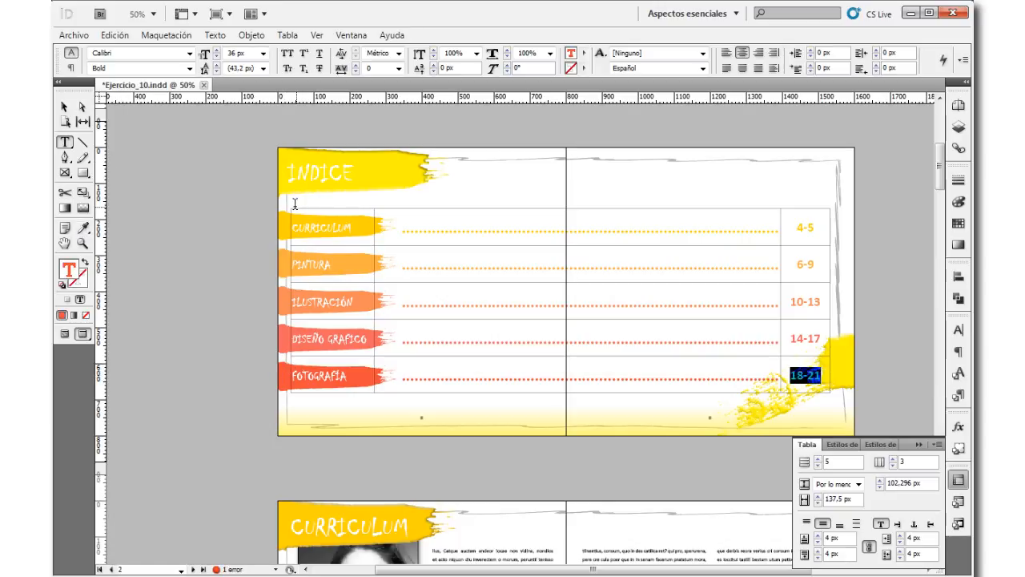
{"action": "left_click_drag", "start_coordinate": [301, 208], "coordinate": [823, 240]}
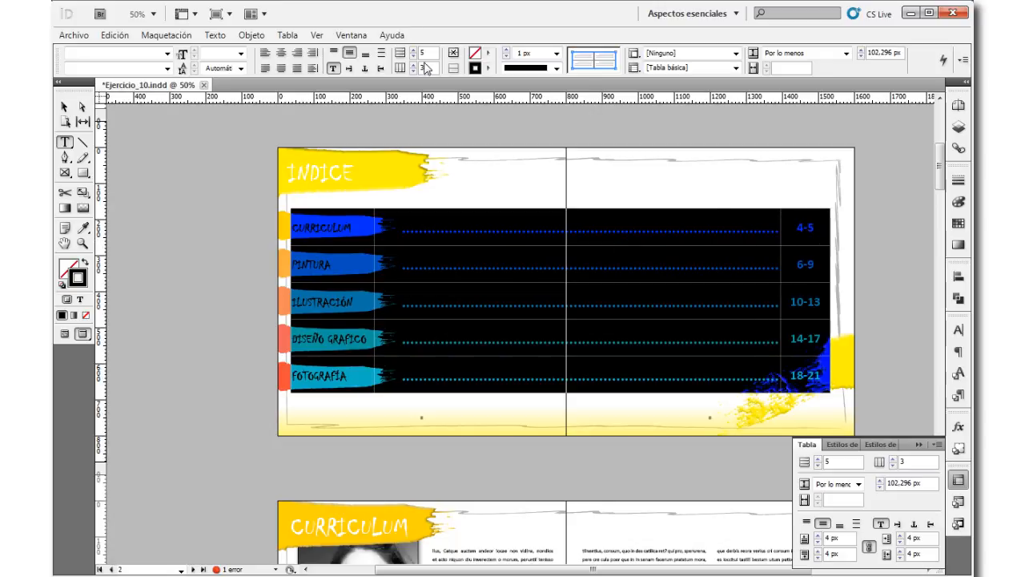
{"action": "left_click", "coordinate": [506, 57]}
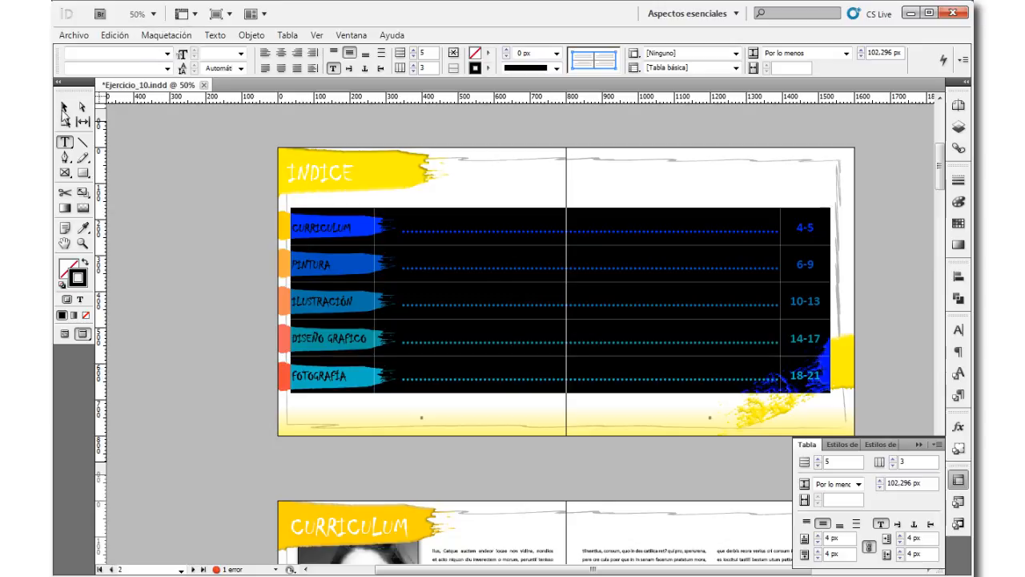
{"action": "left_click", "coordinate": [63, 108]}
{"action": "left_click", "coordinate": [245, 202]}
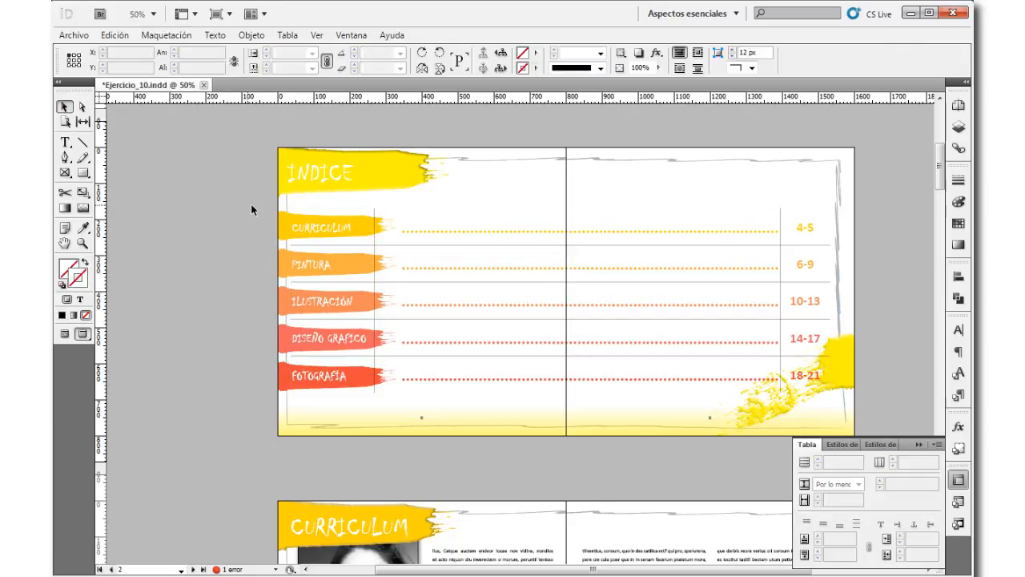
{"action": "key", "text": "ctrl+z"}
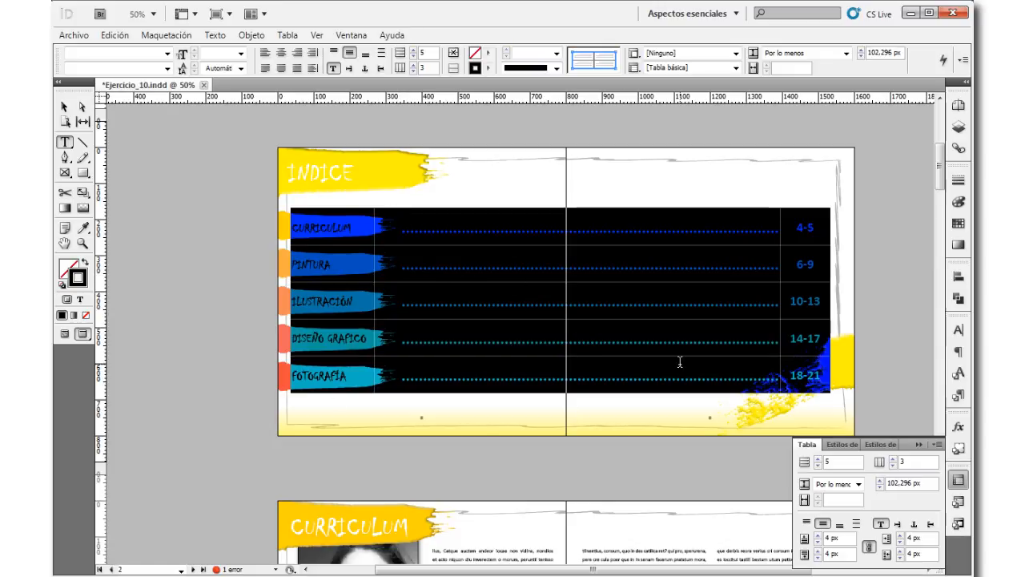
{"action": "key", "text": "ctrl+z"}
Step: Create a new cell style for all cells of the INDICE table with its stroke color set to [Ninguno]
{"action": "left_click", "coordinate": [959, 524]}
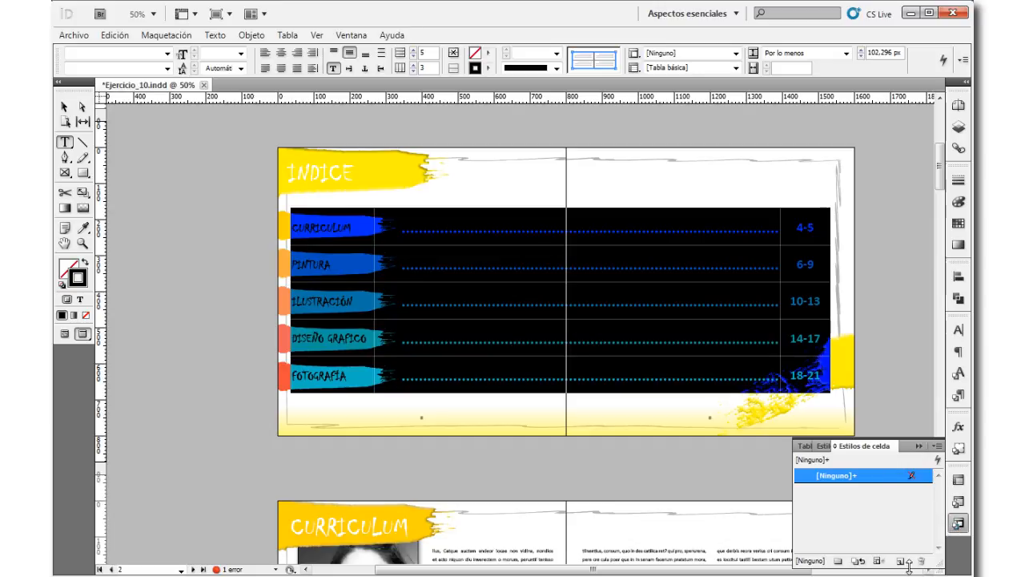
{"action": "left_click", "coordinate": [901, 560]}
{"action": "double_click", "coordinate": [881, 491]}
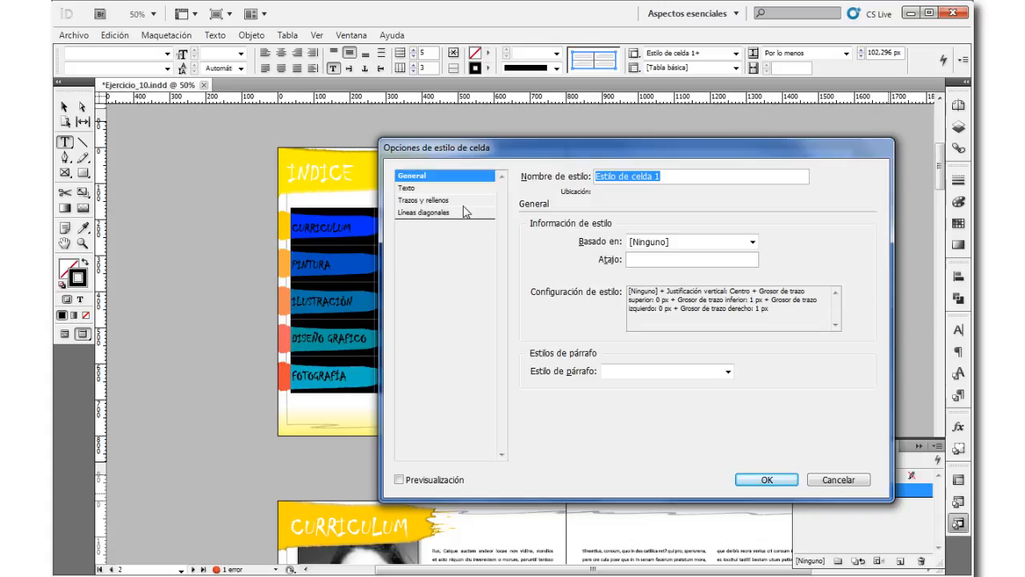
{"action": "left_click", "coordinate": [464, 200]}
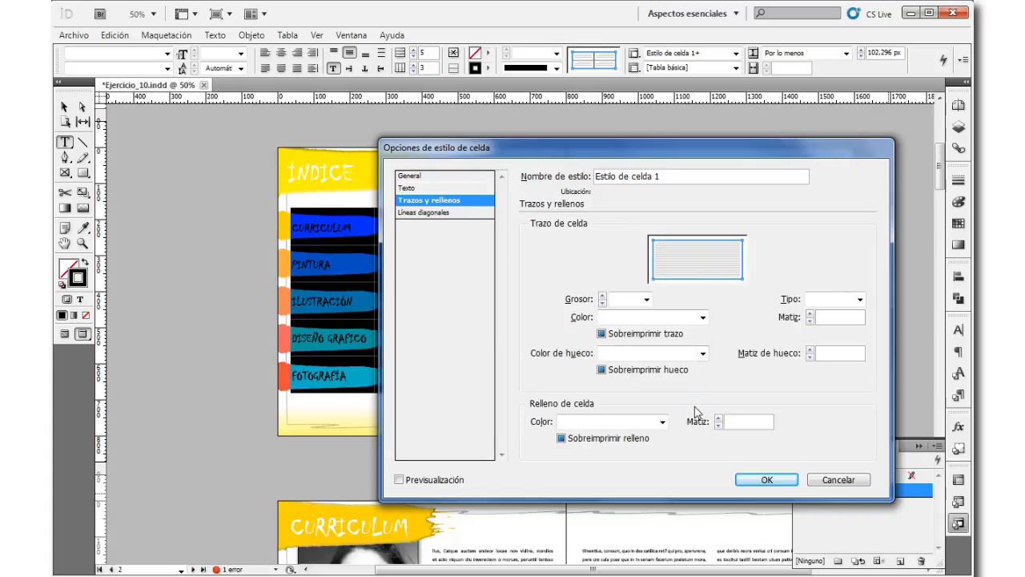
{"action": "left_click", "coordinate": [704, 318]}
{"action": "left_click", "coordinate": [671, 334]}
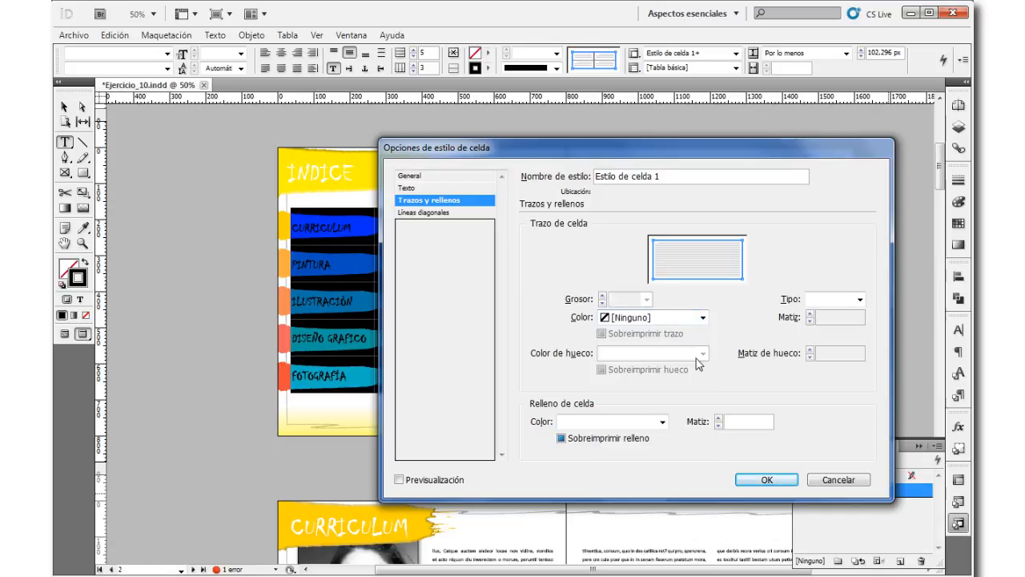
{"action": "left_click", "coordinate": [770, 479]}
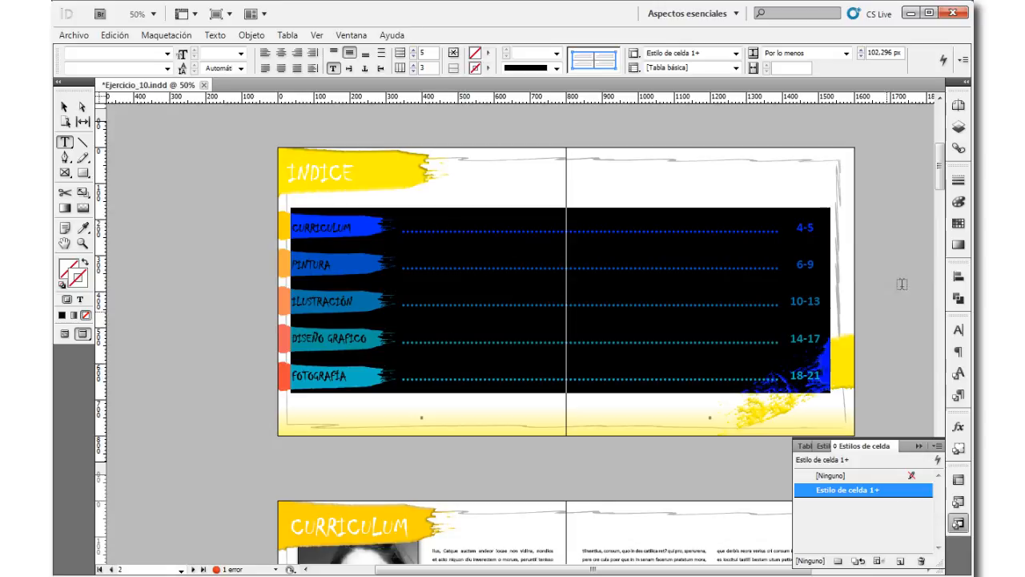
{"action": "left_click", "coordinate": [65, 107]}
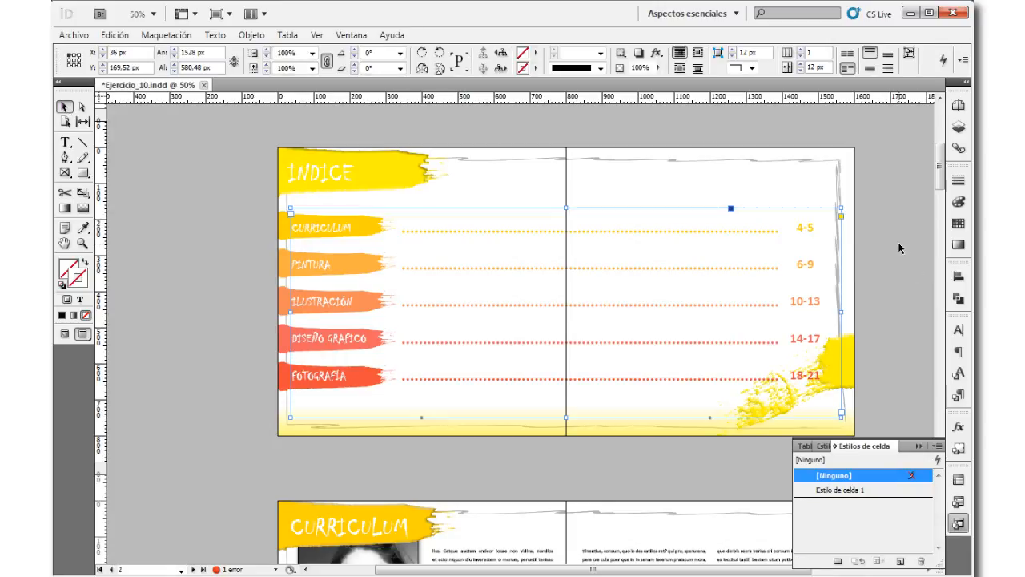
{"action": "left_click", "coordinate": [873, 346]}
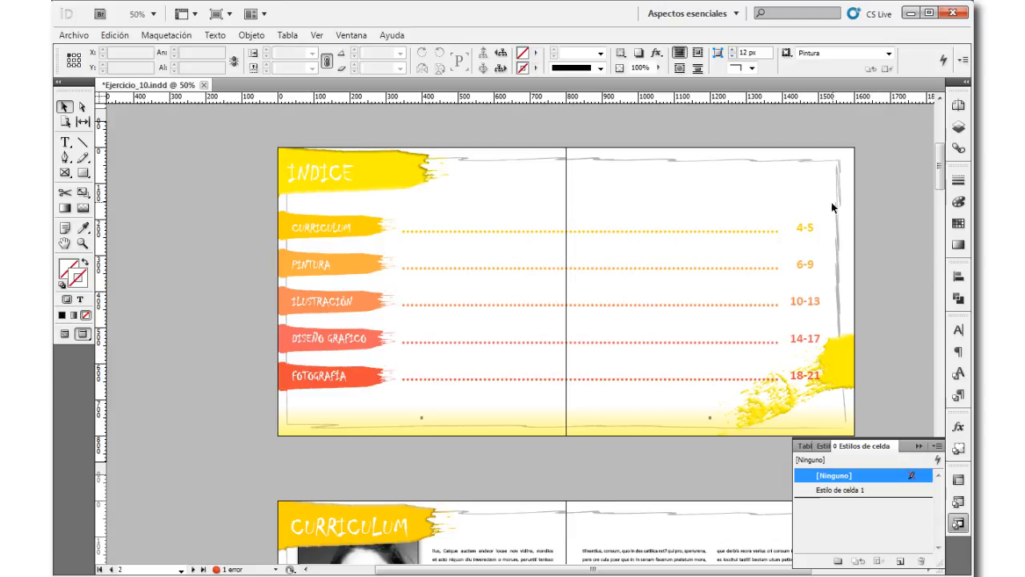